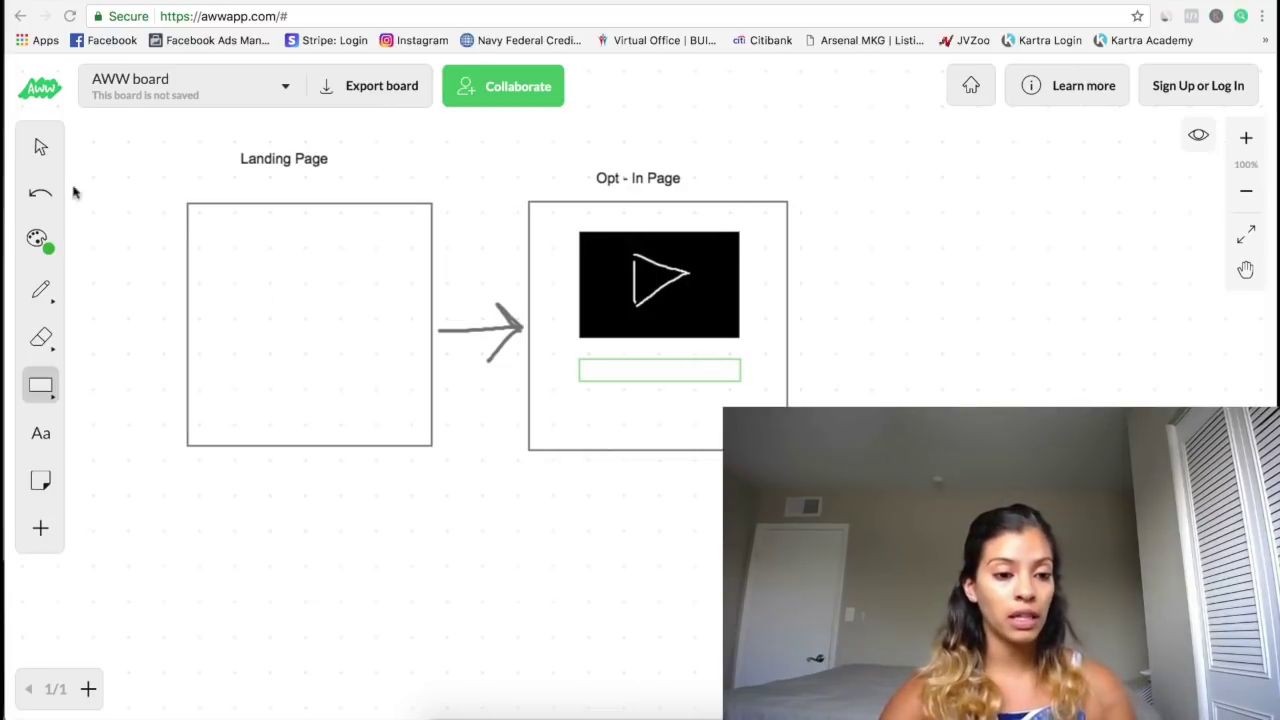
- Add the text lines "Headline" and "Sub - headline" inside the Landing Page box
click(41, 438)
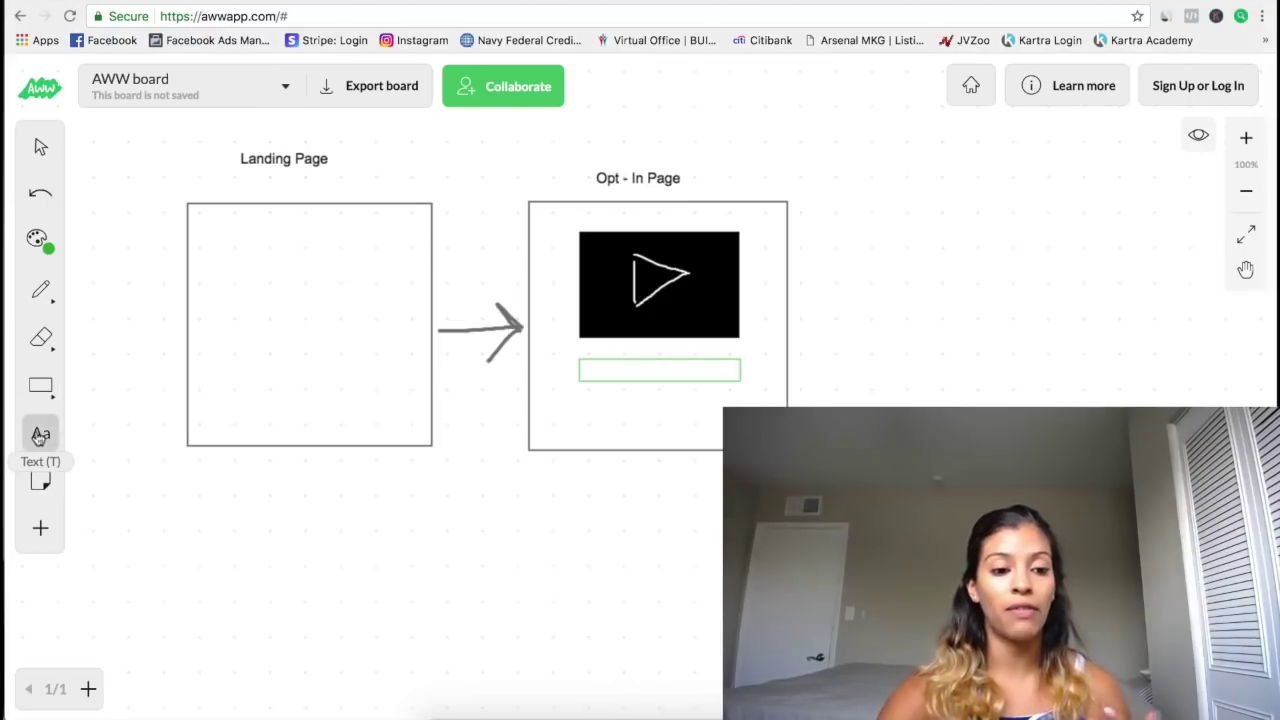
click(238, 227)
text(Headline)
key(Return)
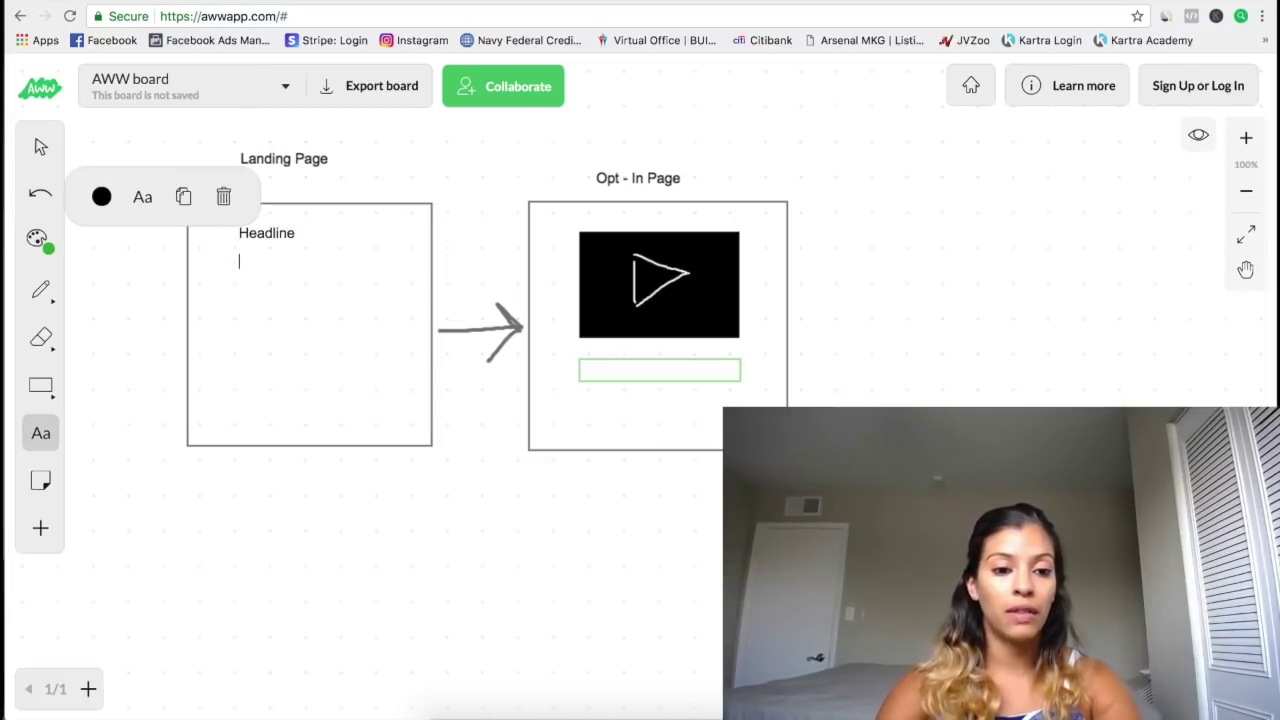
text(Subheadline)
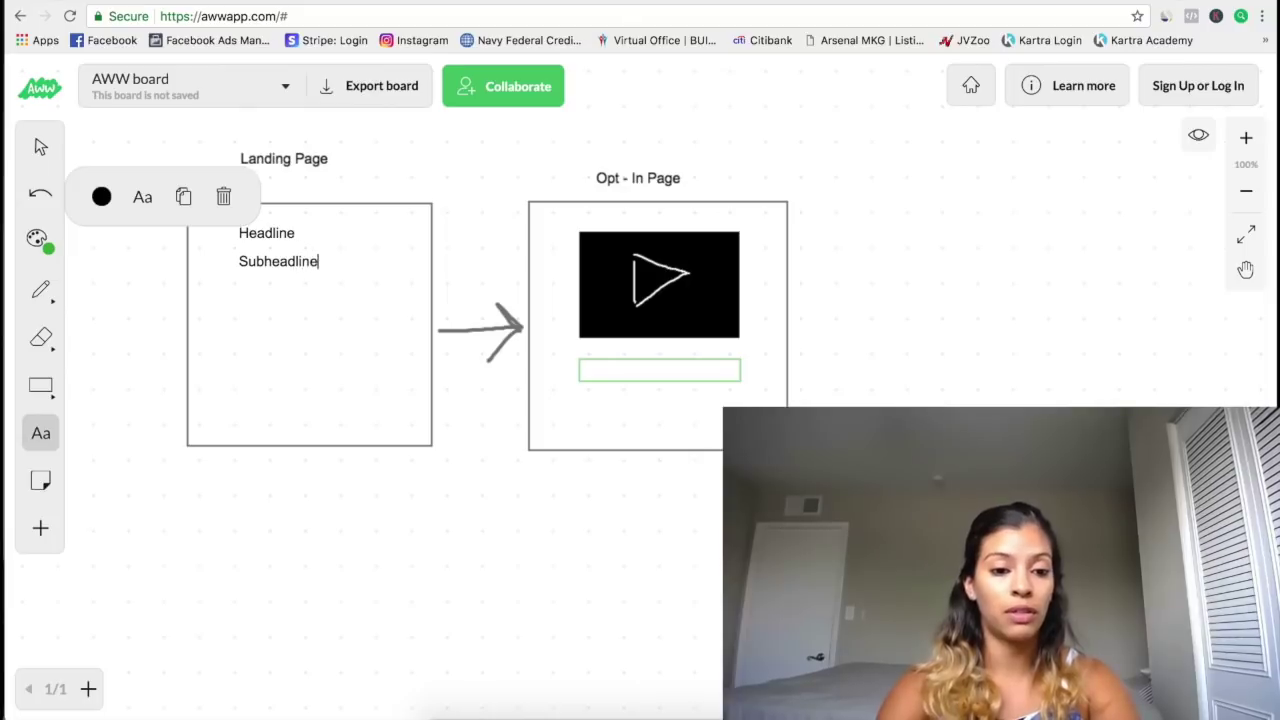
click(261, 260)
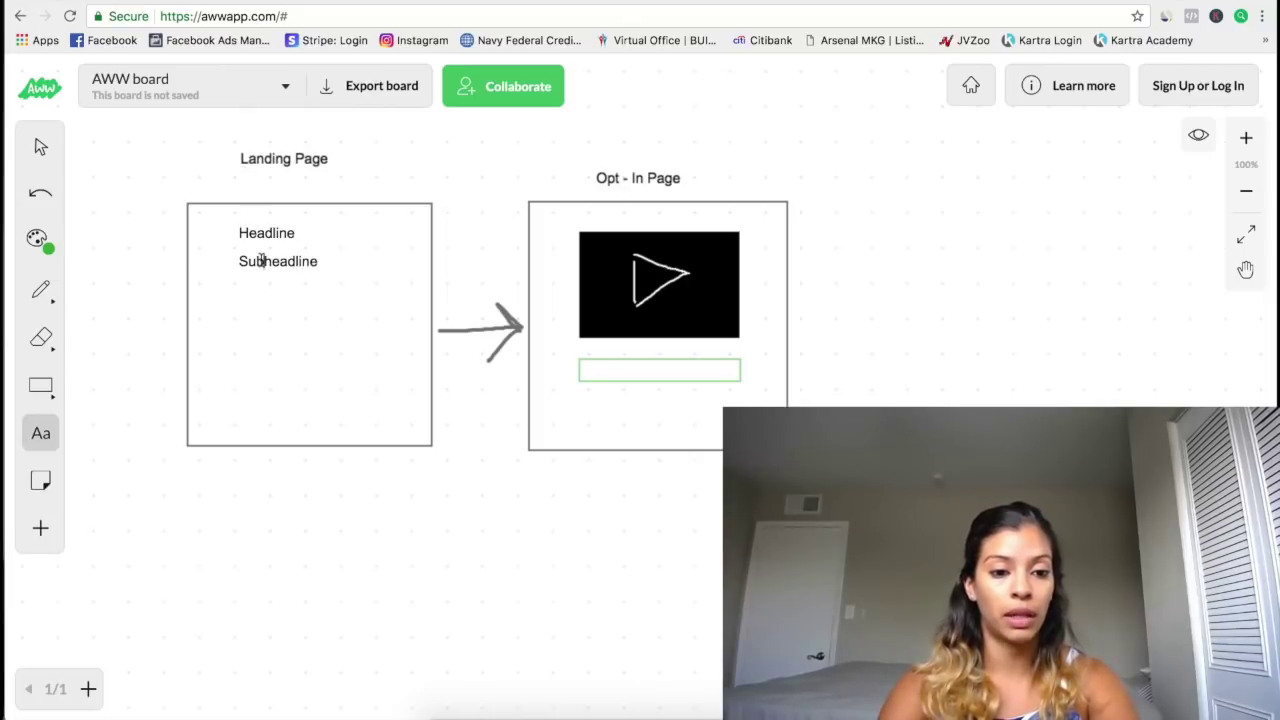
text(-)
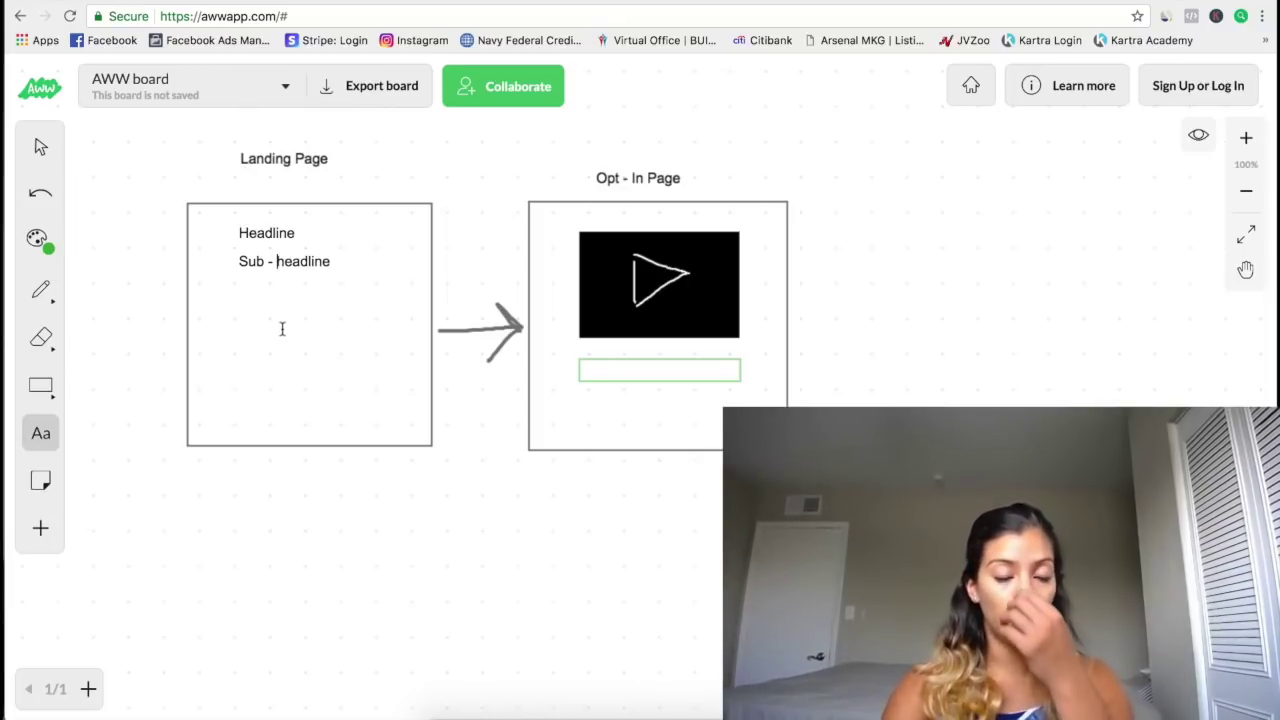
- Draw two green outlined rectangles of equal size, one below the other, under the sub-headline in the Landing Page box
click(41, 386)
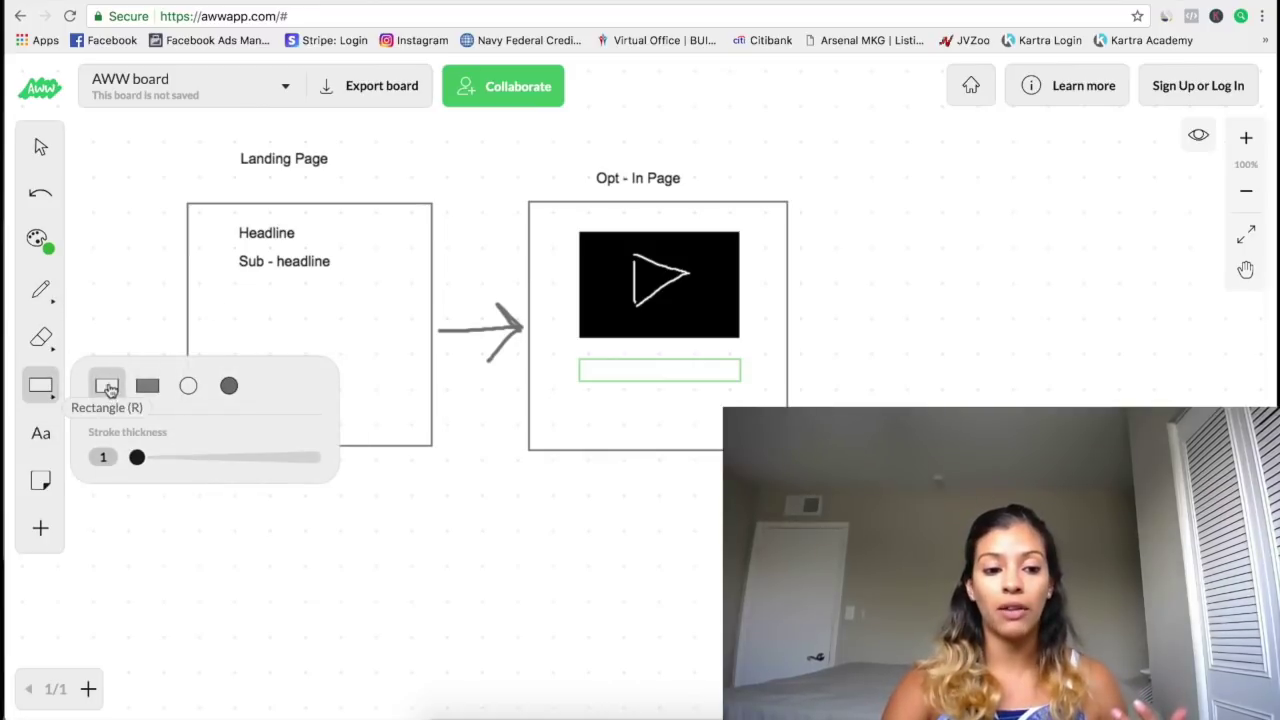
click(108, 385)
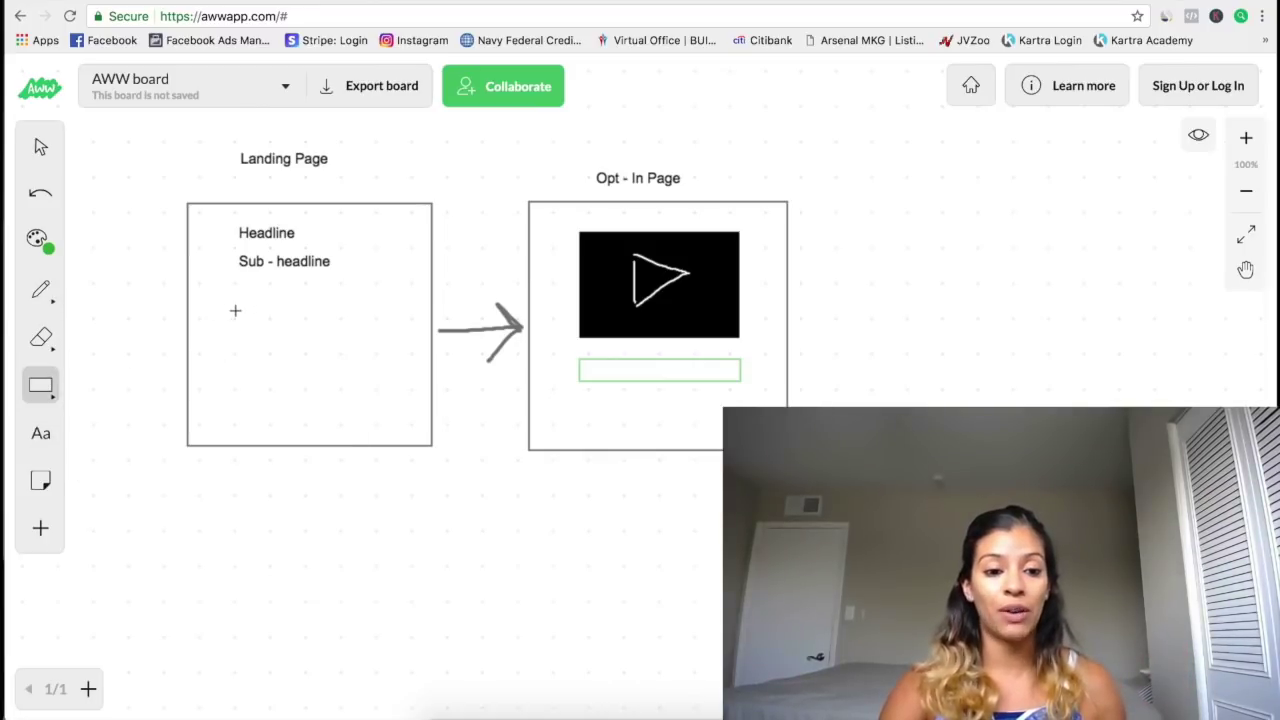
drag(234, 313, 383, 336)
drag(235, 351, 383, 375)
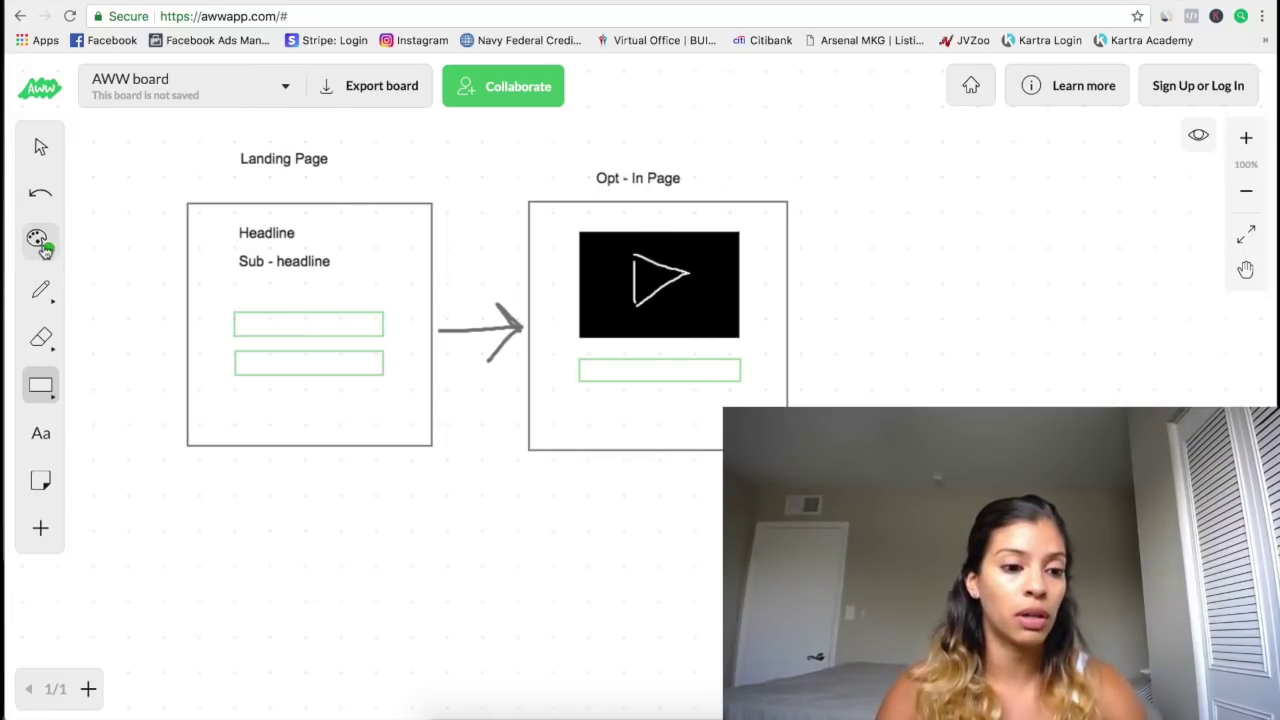
- Erase the "Opt - In Page" title and label the second box "Thank You Page" instead
click(41, 346)
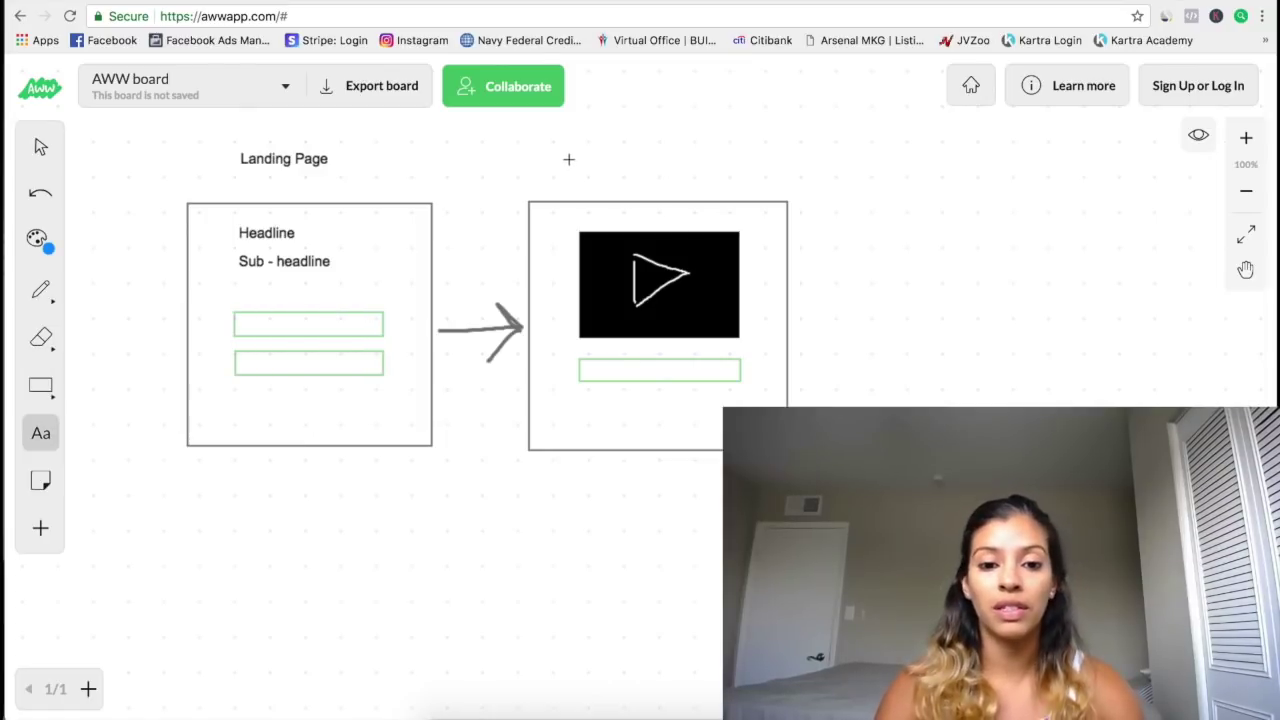
click(569, 159)
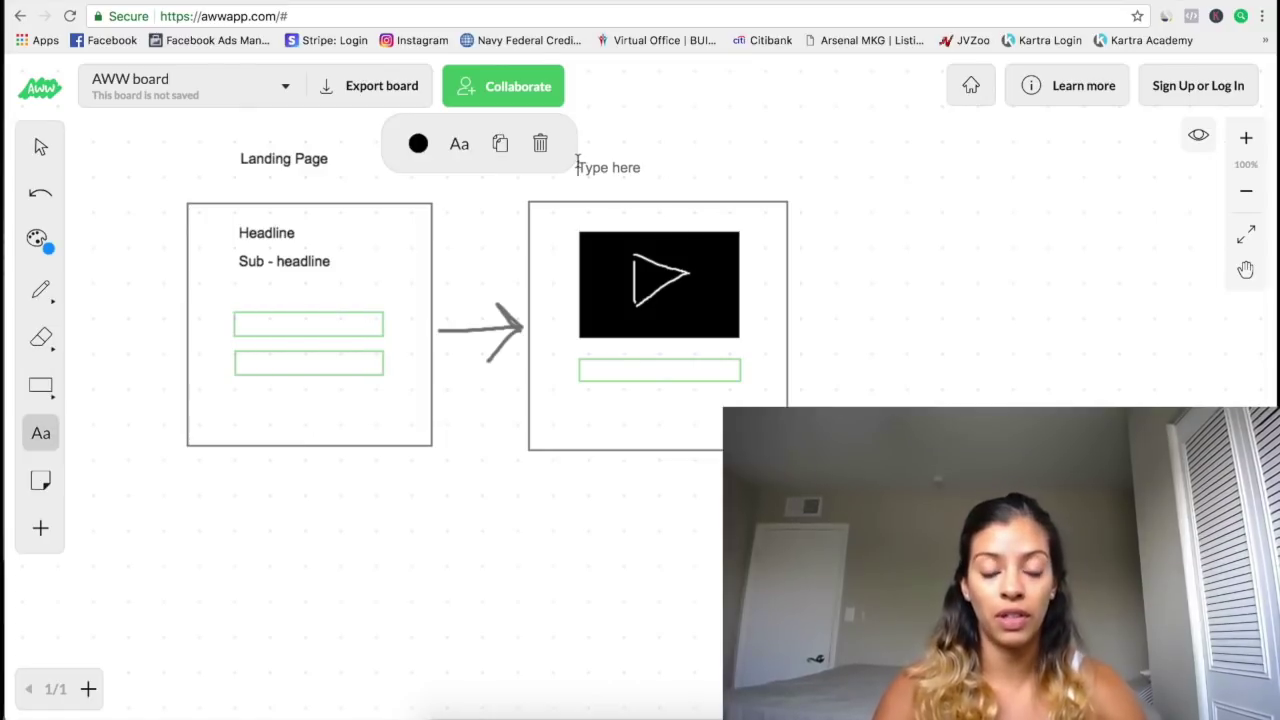
text(Thank )
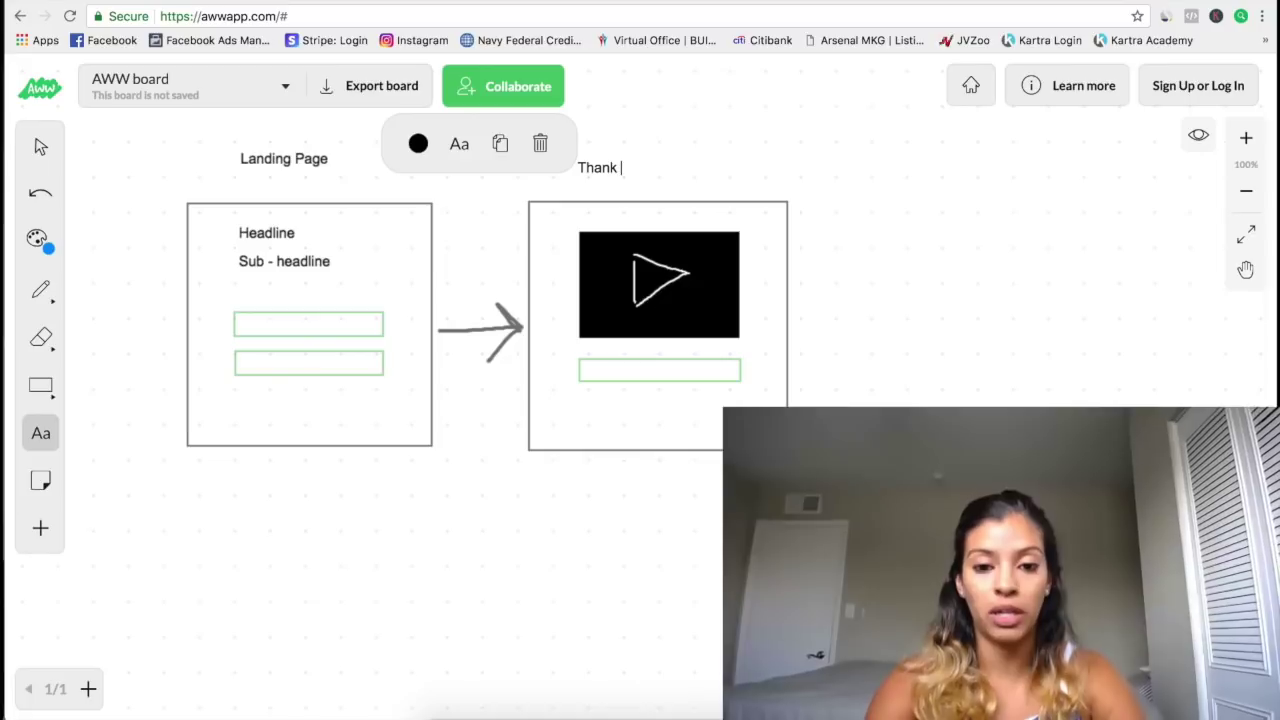
text(You Page)
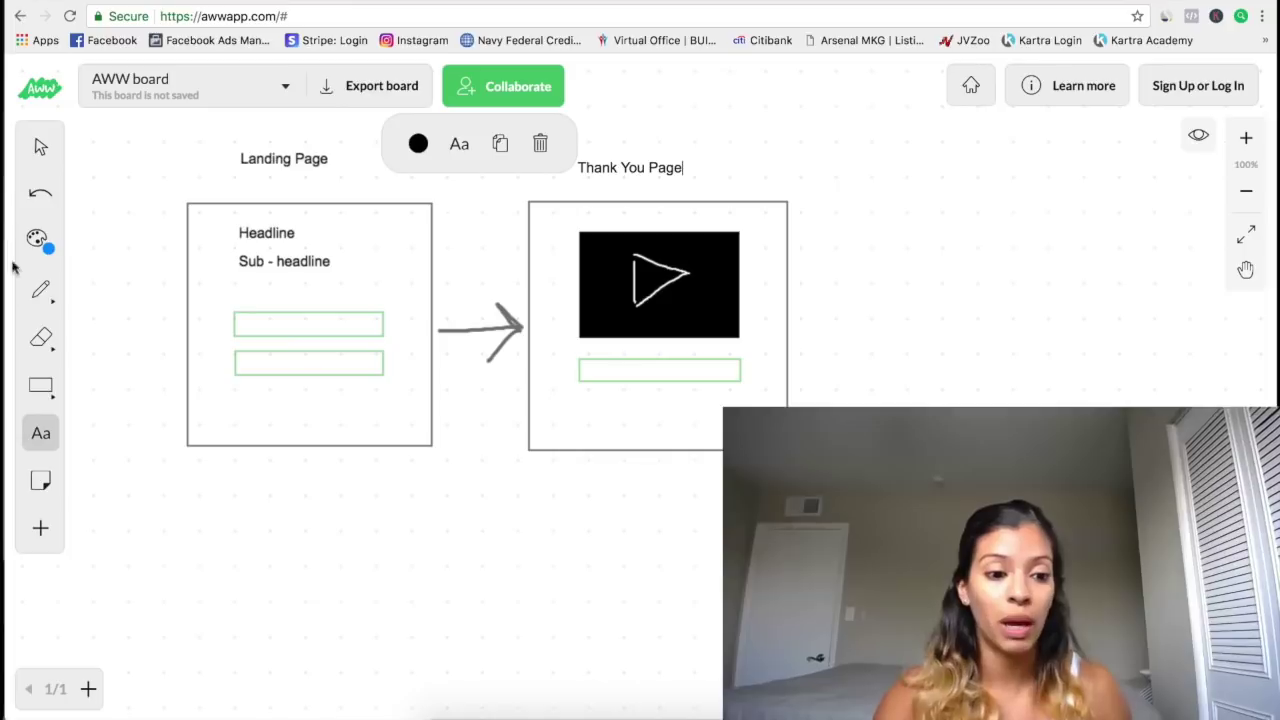
- Draw a blue outlined rectangle under the green one in the Thank You Page box
click(40, 385)
drag(634, 429, 740, 418)
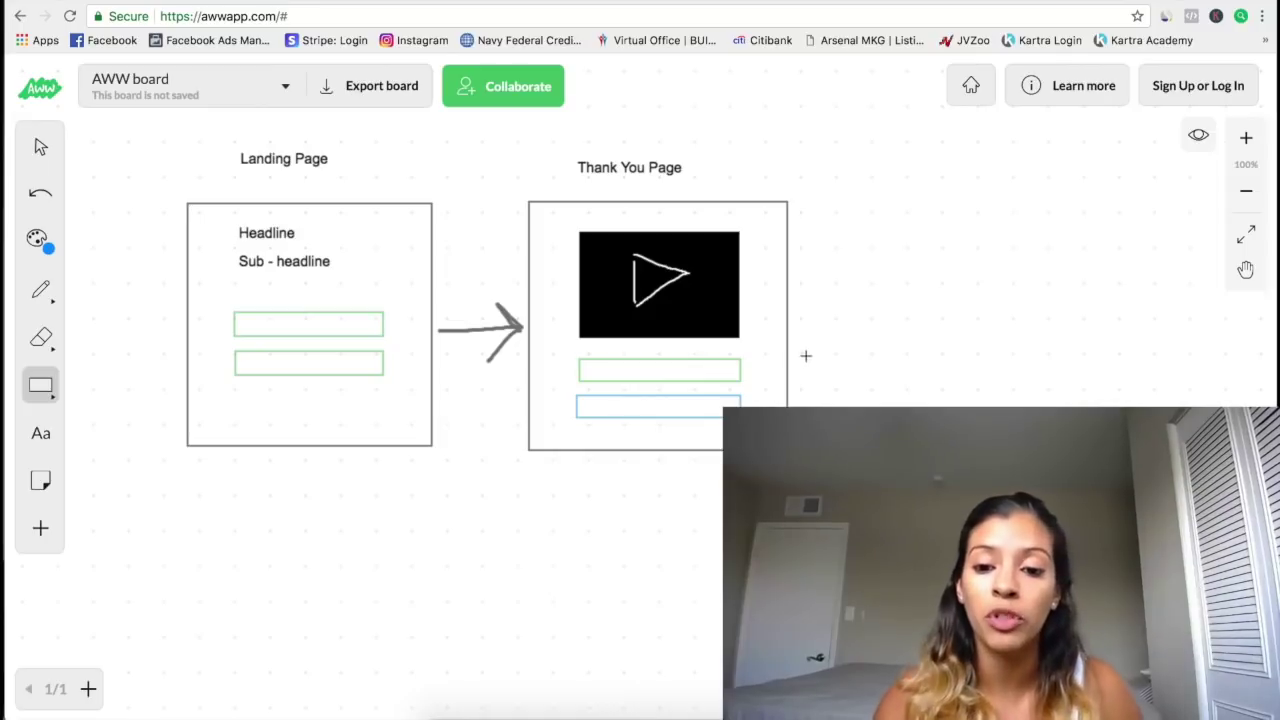
drag(779, 351, 829, 342)
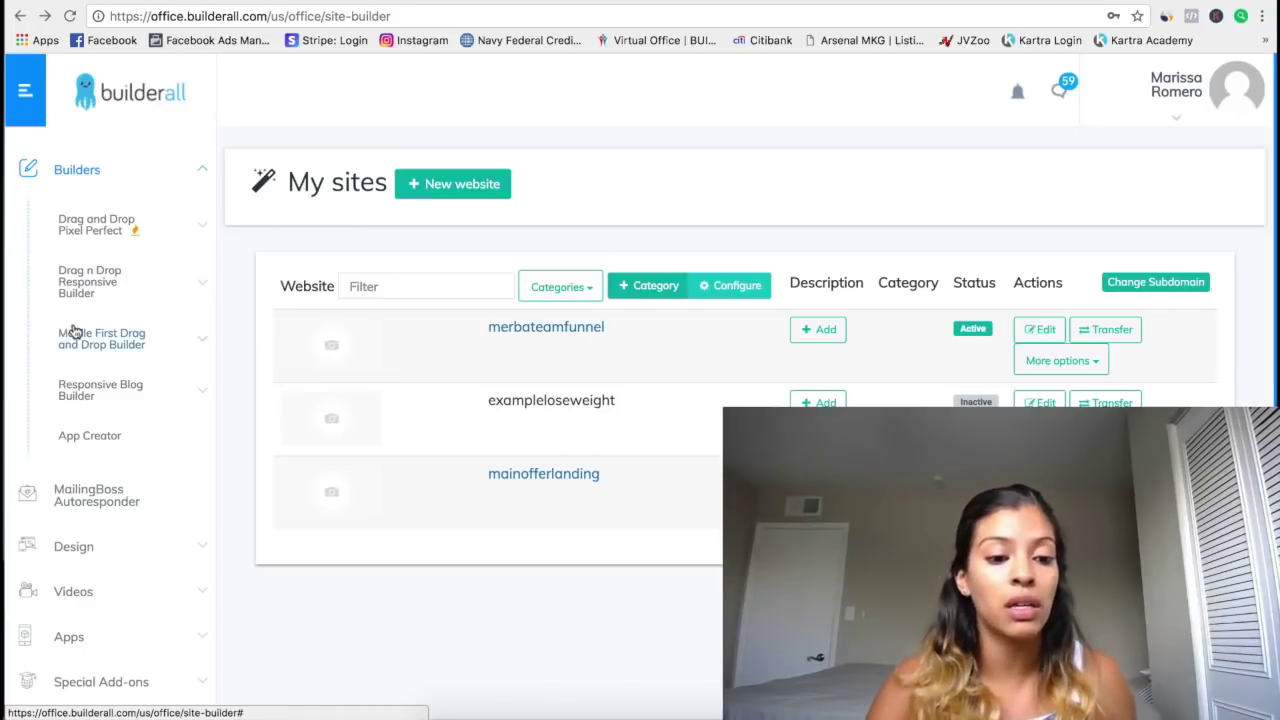
- Switch to Builderall and open the sales funnel templates of the Drag and Drop Pixel Perfect builder
scroll(72, 330, down, 4)
scroll(74, 331, up, 4)
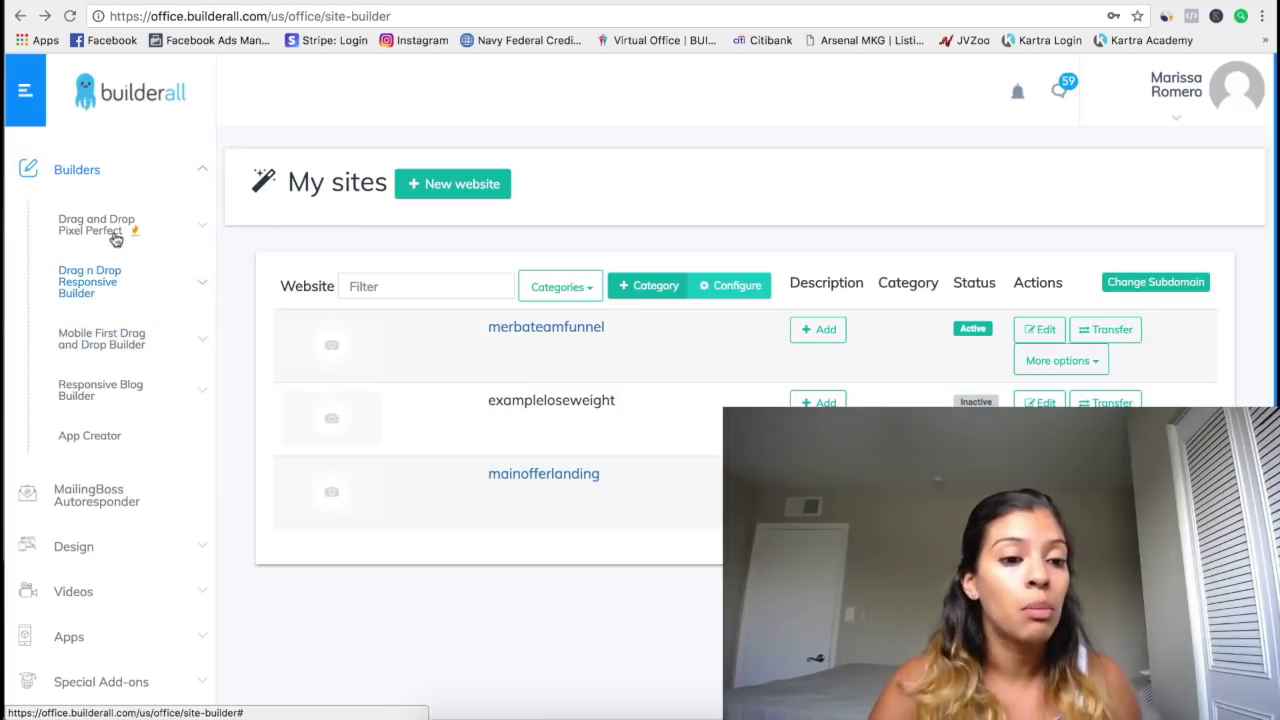
click(110, 230)
click(103, 358)
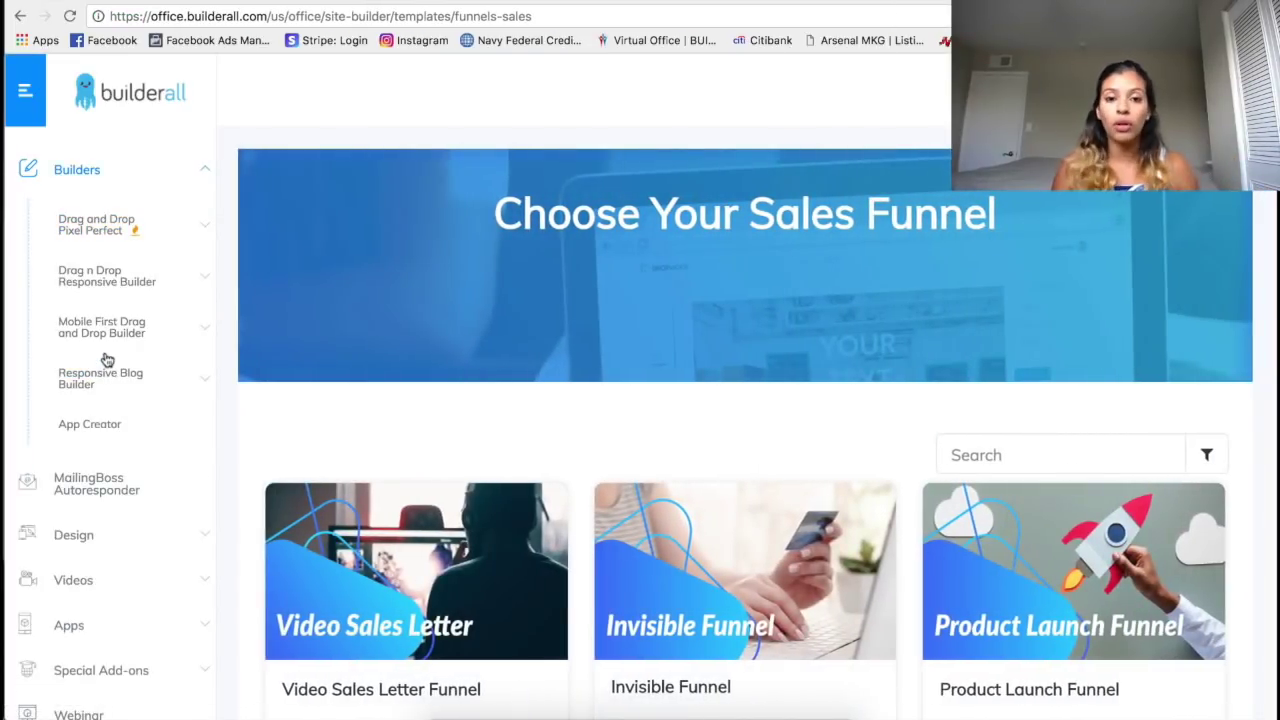
- Look through the available sales funnel templates for one that suits a simple two-page lead capture funnel
scroll(254, 480, down, 5)
scroll(254, 483, down, 3)
scroll(254, 483, up, 1)
scroll(254, 483, down, 4)
scroll(254, 483, down, 3)
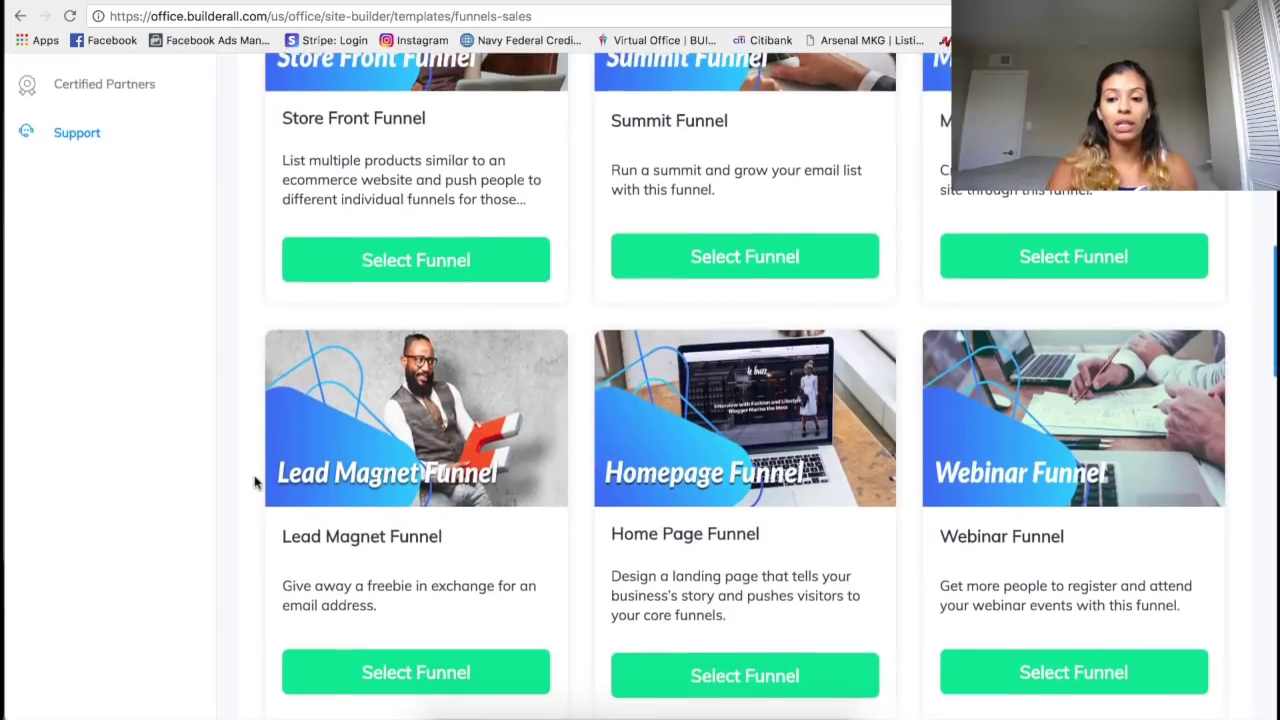
scroll(254, 483, down, 1)
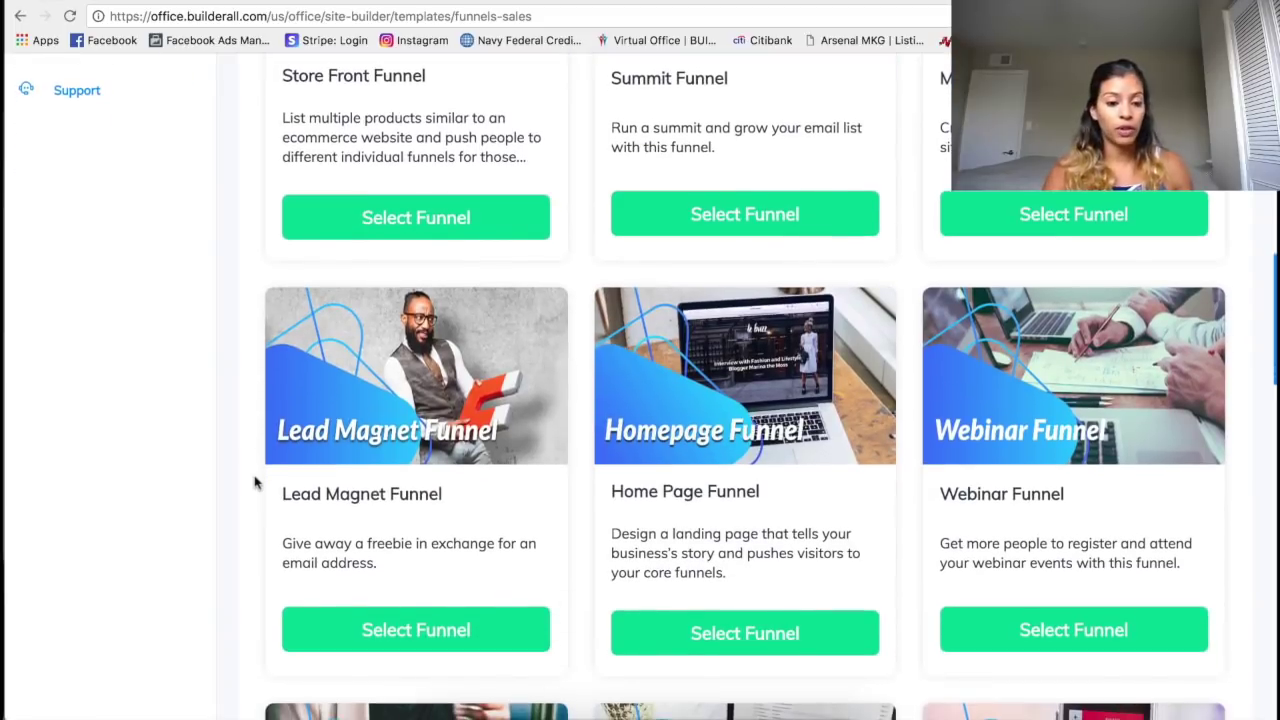
scroll(254, 483, up, 3)
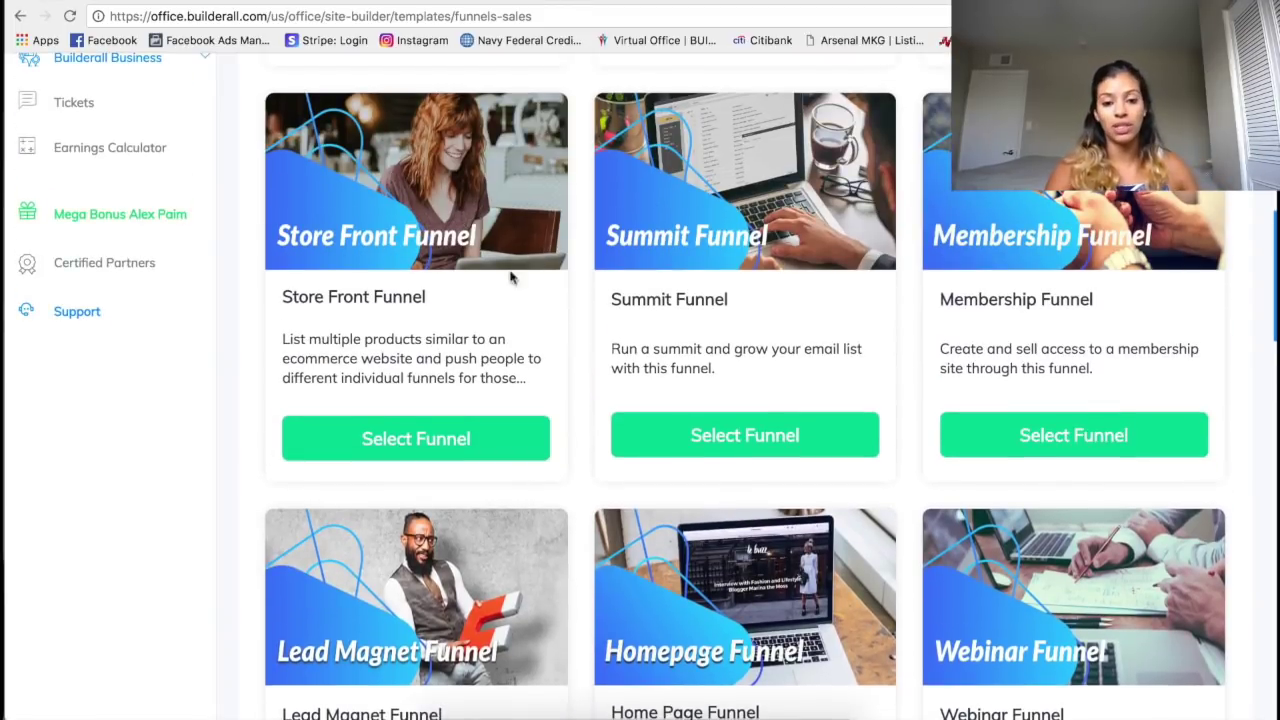
scroll(452, 608, down, 4)
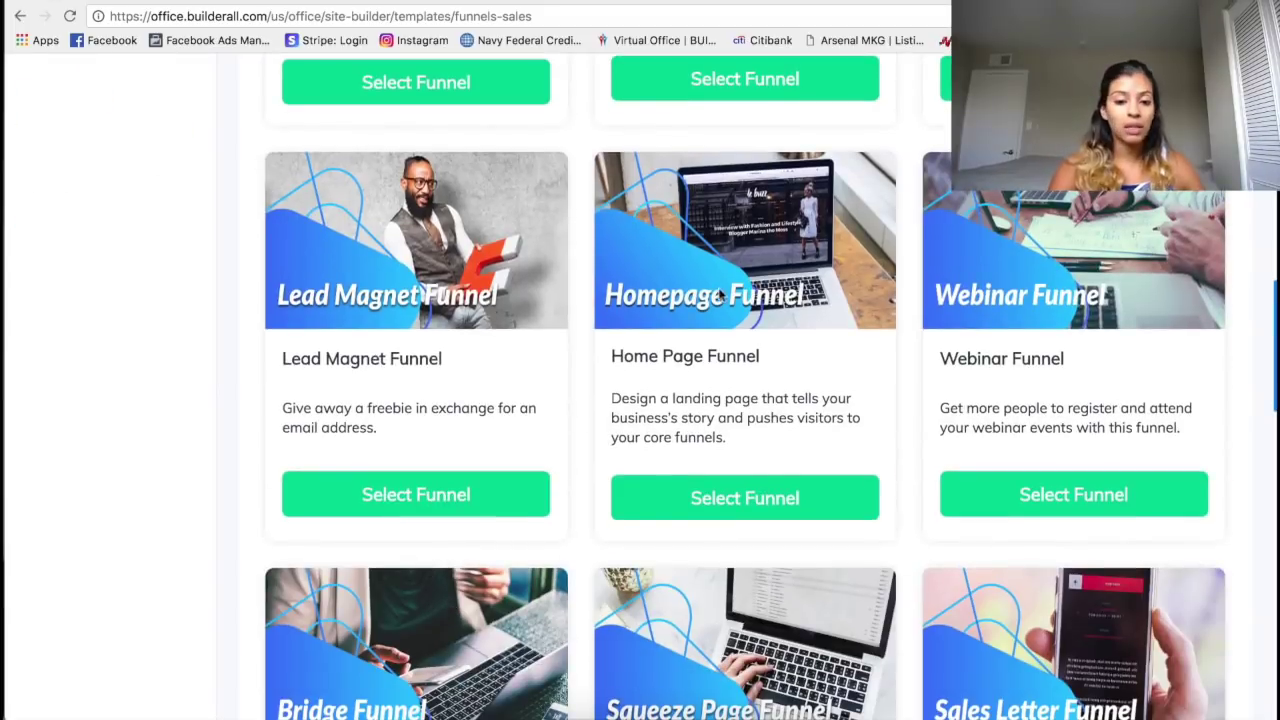
scroll(805, 387, down, 2)
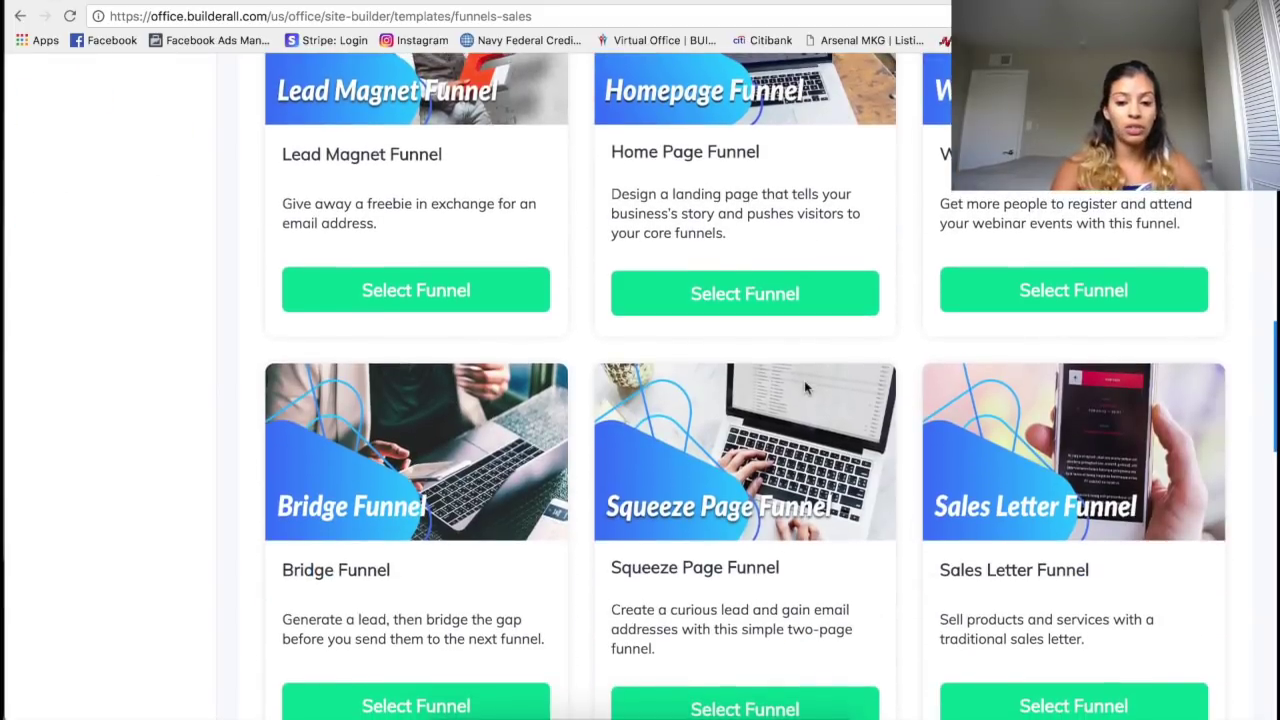
scroll(1051, 356, down, 3)
scroll(903, 466, down, 8)
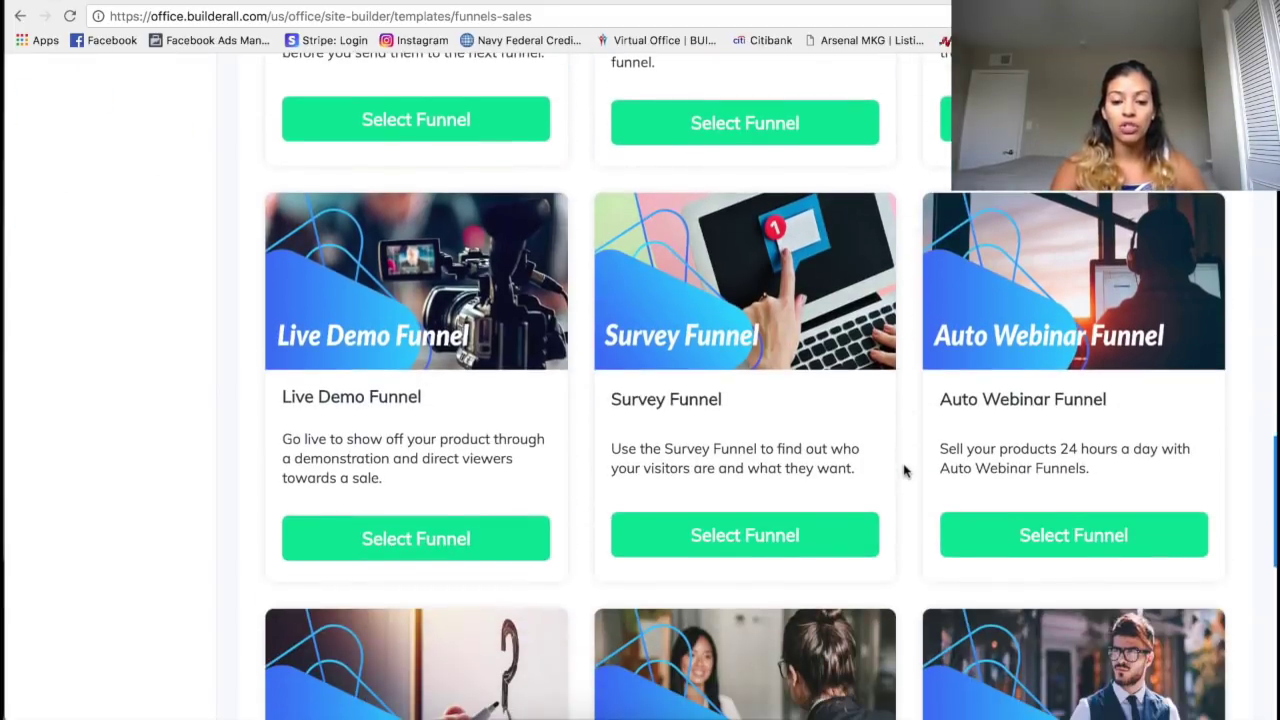
scroll(903, 471, down, 3)
scroll(903, 471, up, 10)
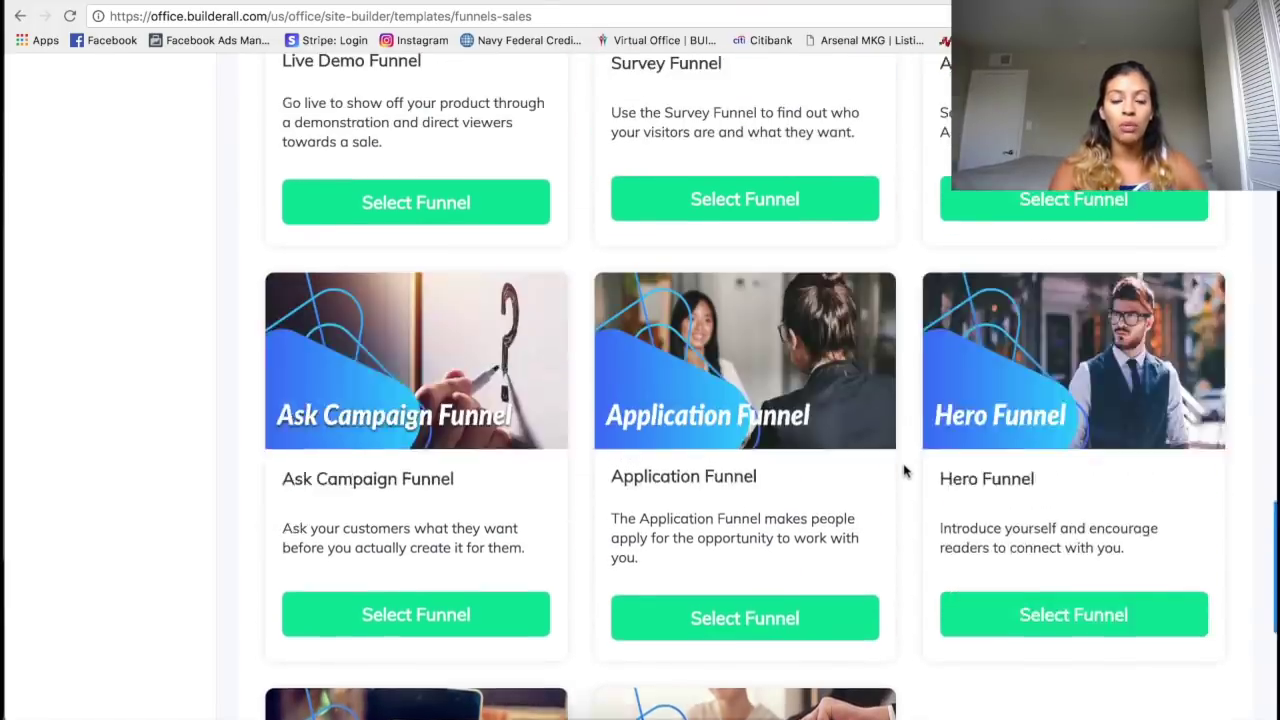
scroll(903, 471, up, 2)
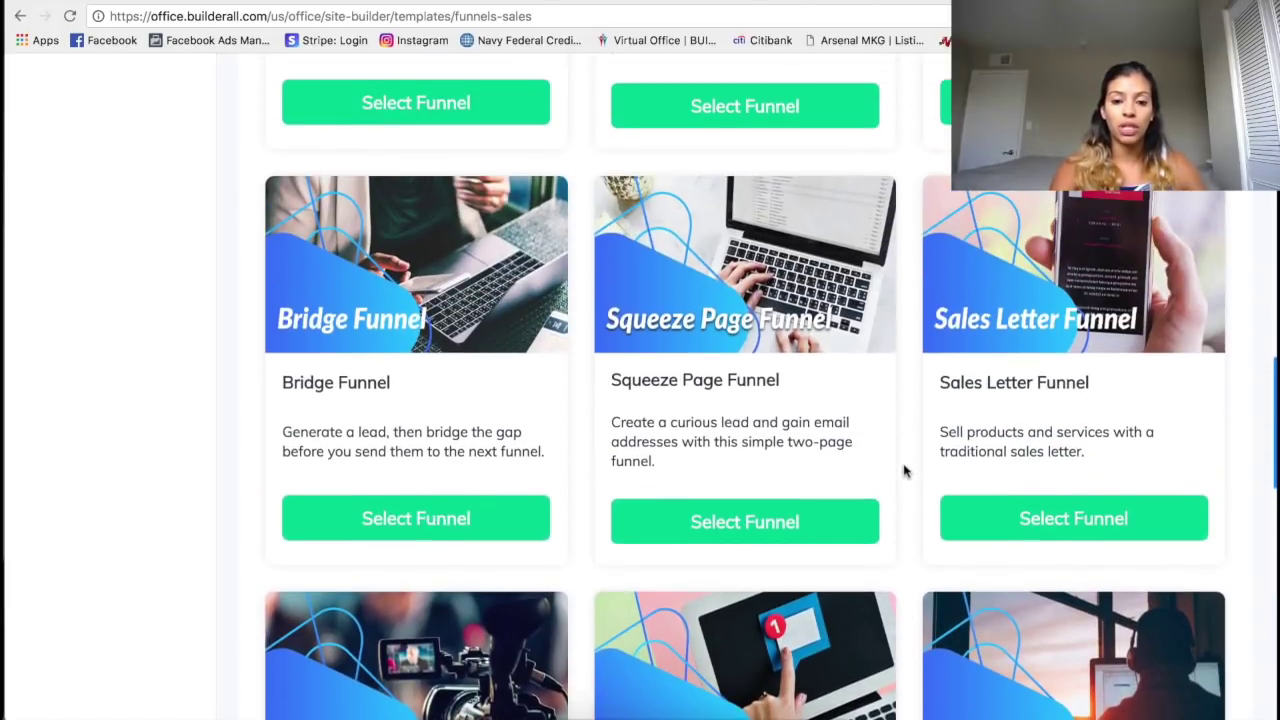
- Select the Squeeze Page Funnel and open its template for editing
click(740, 532)
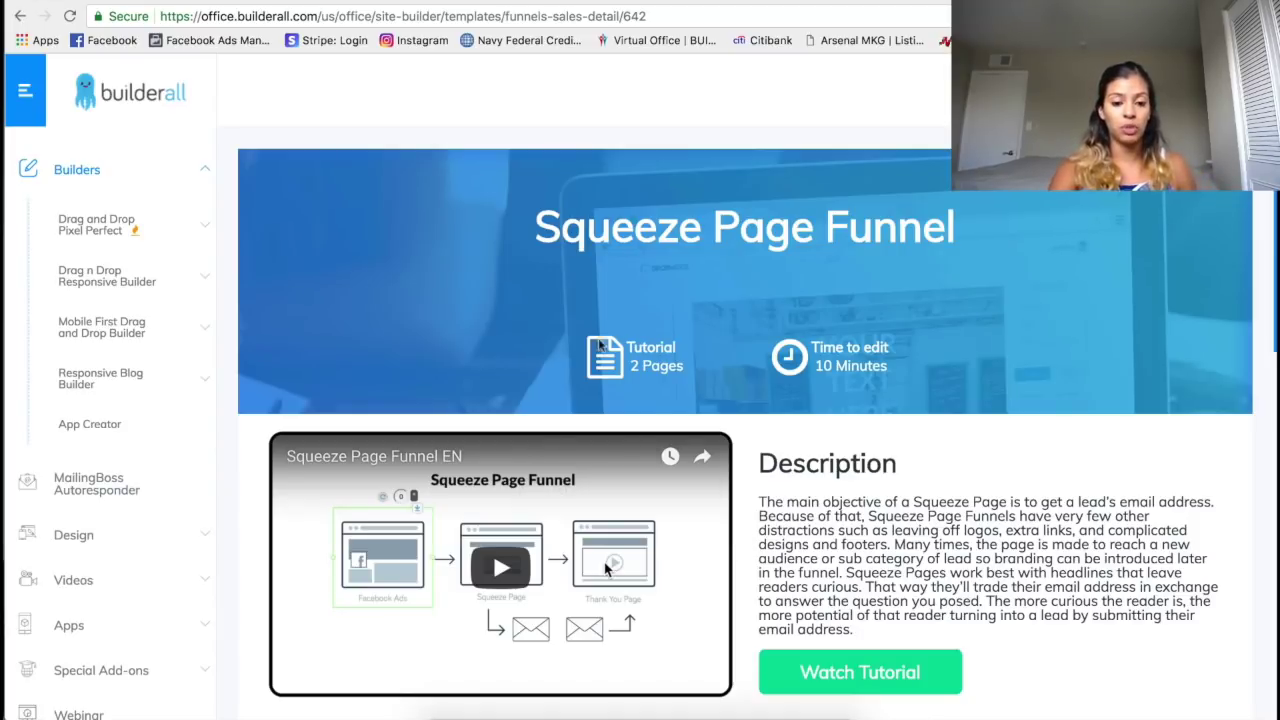
scroll(576, 578, down, 1)
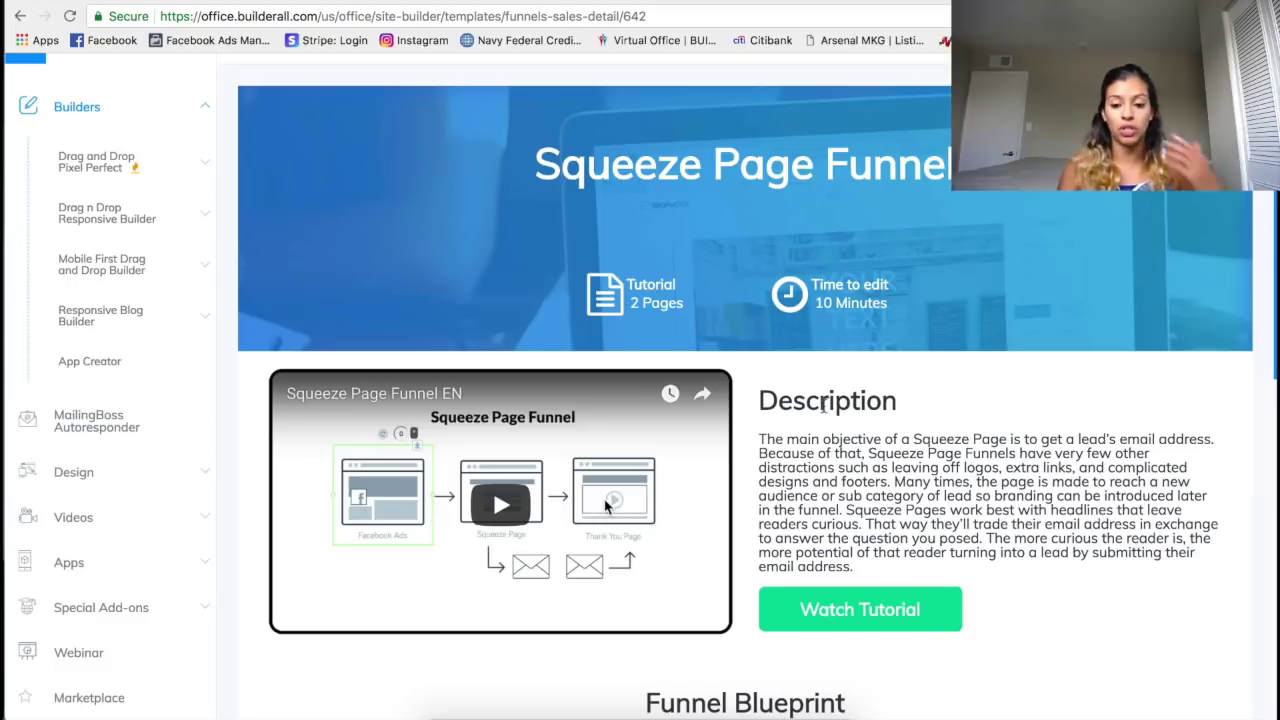
scroll(824, 412, down, 7)
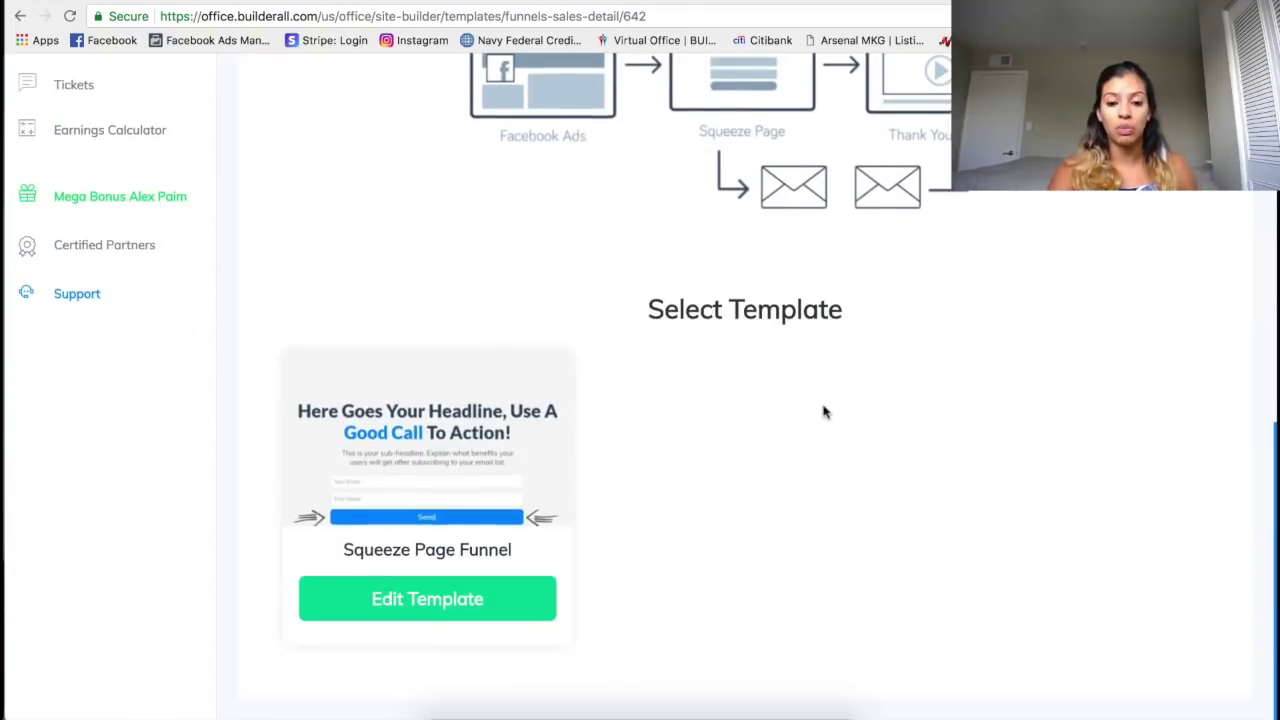
click(425, 602)
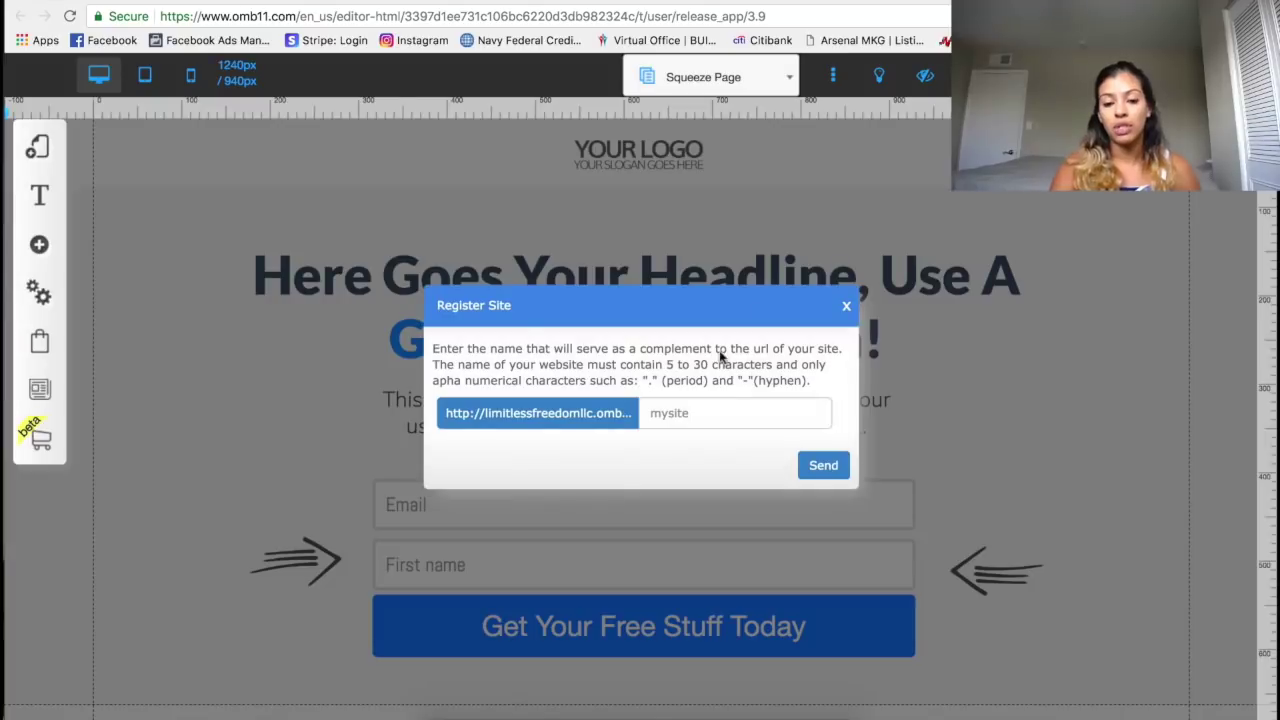
- Register the site under the name "clickbankexample" and save the site changes
click(697, 415)
text(click)
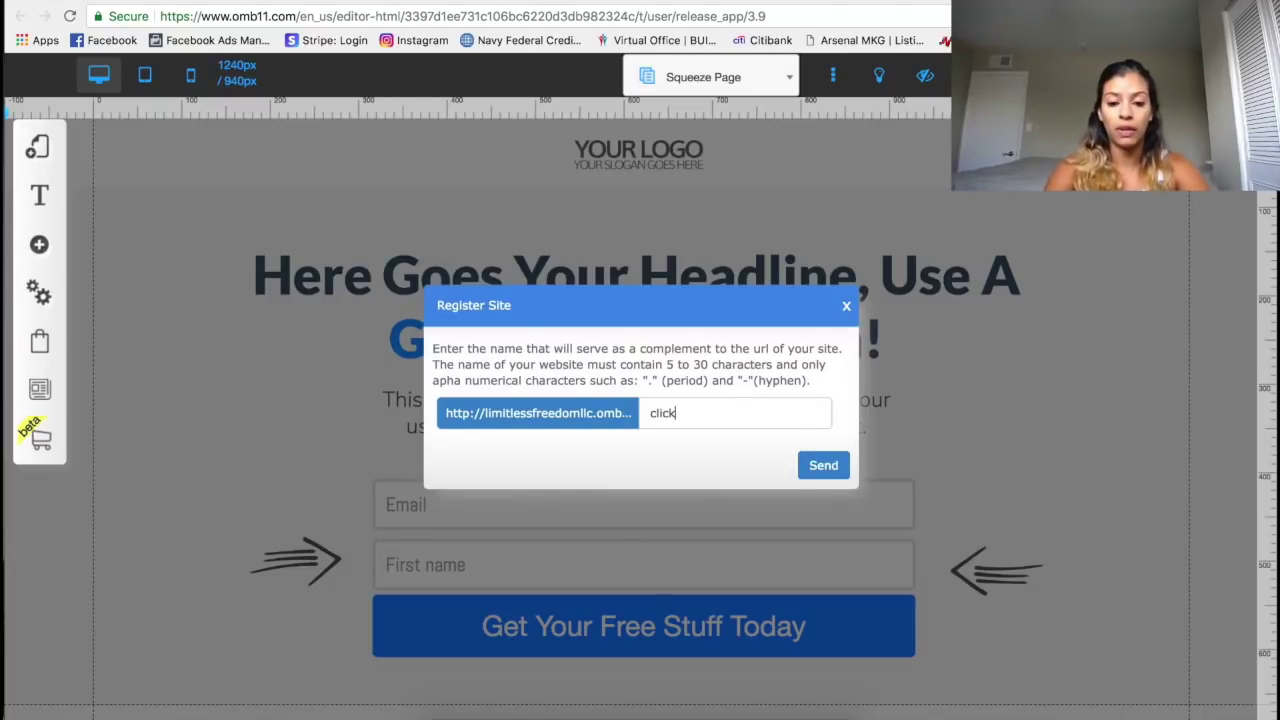
text(f)
key(BackSpace)
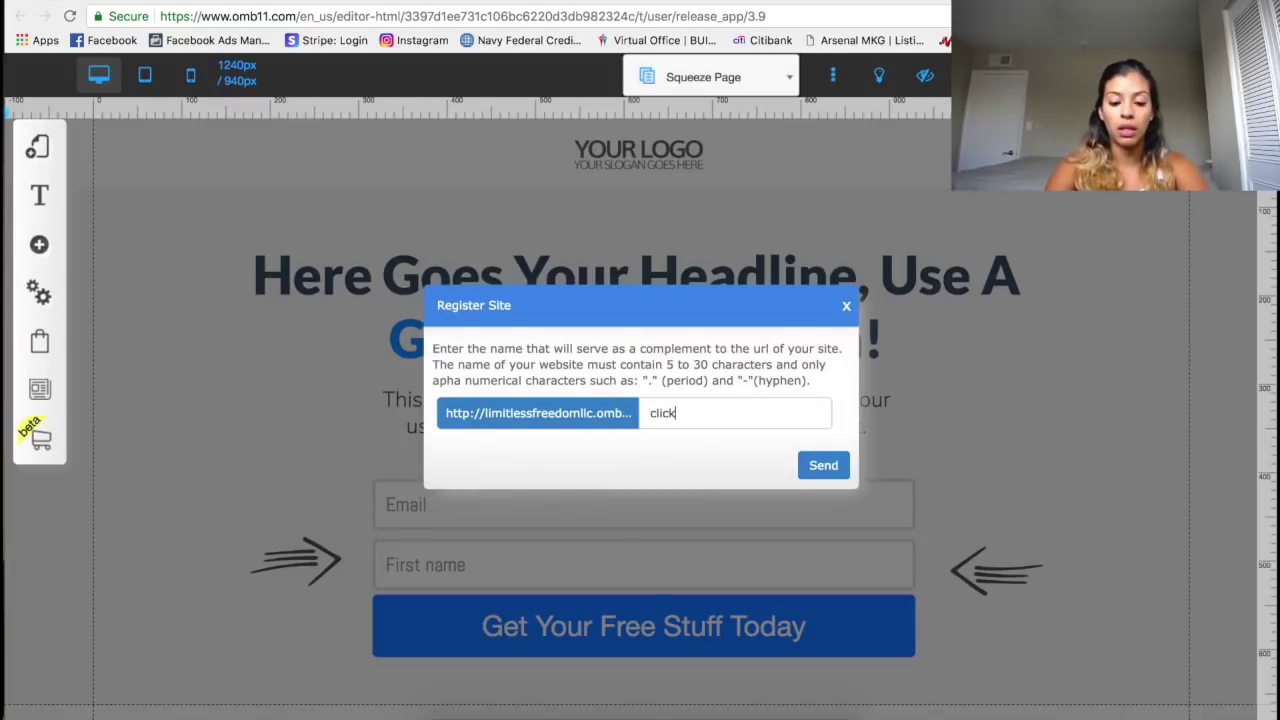
text(bankexample)
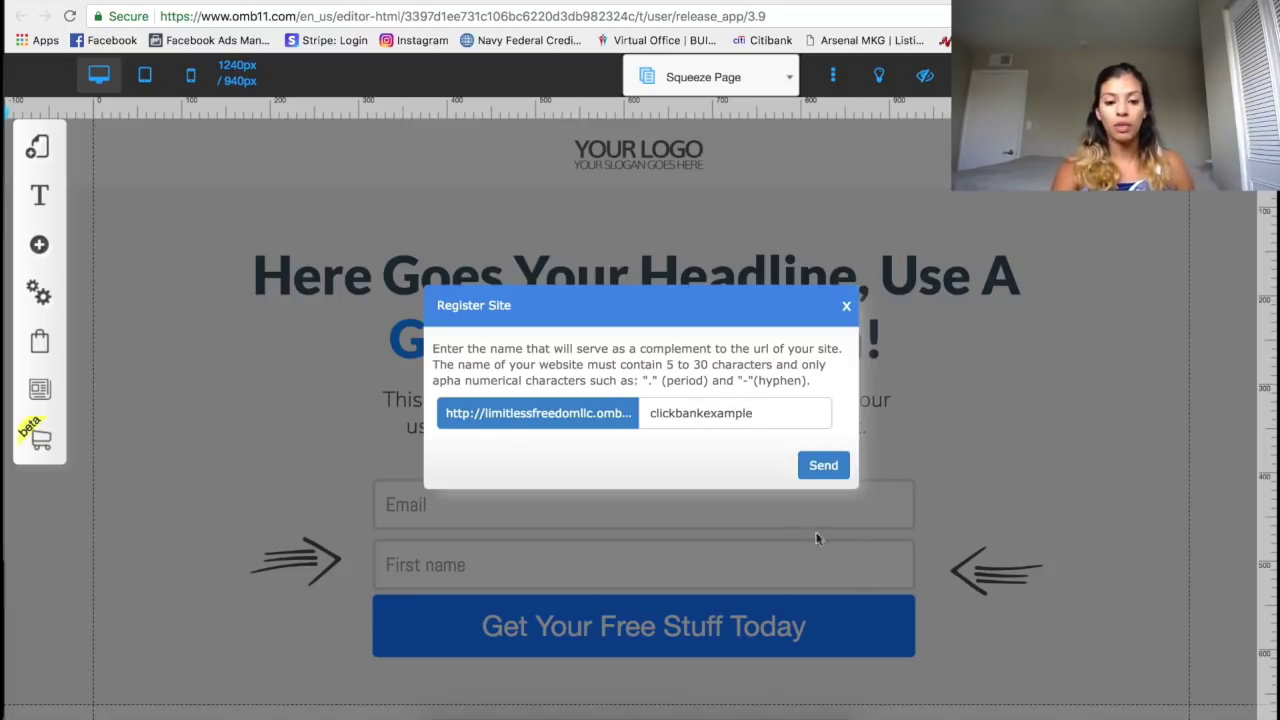
click(826, 476)
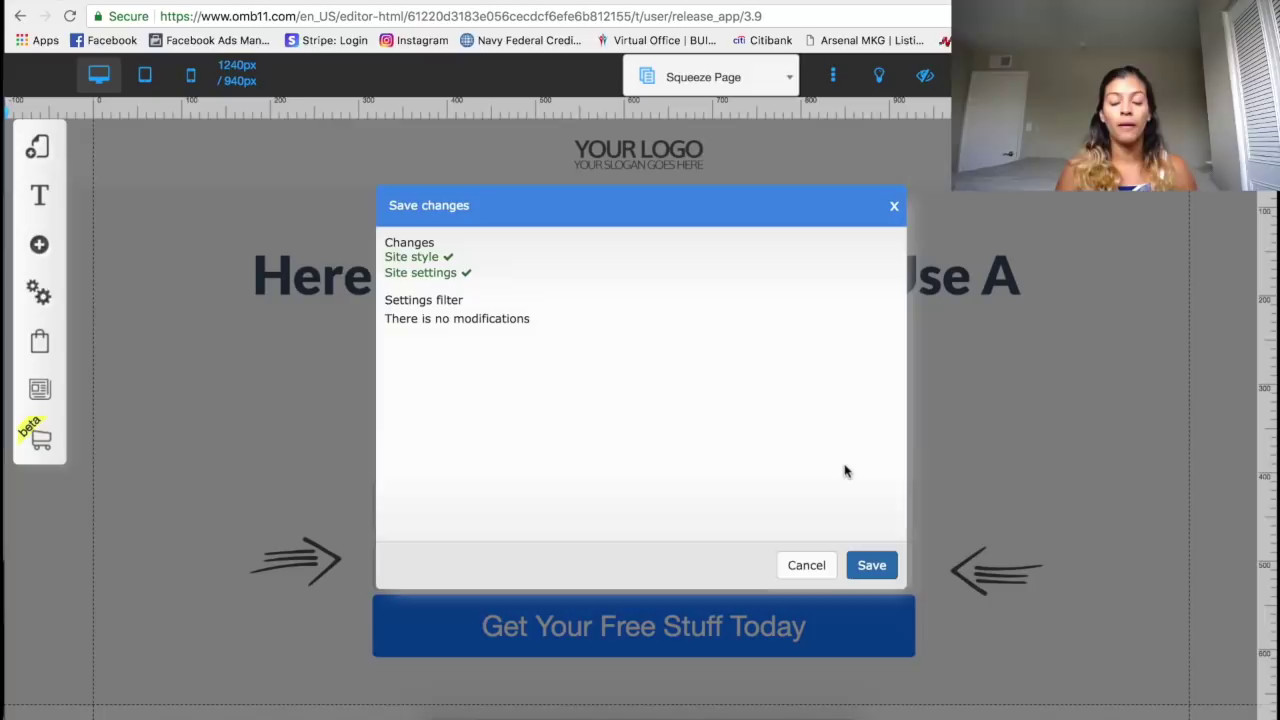
click(870, 565)
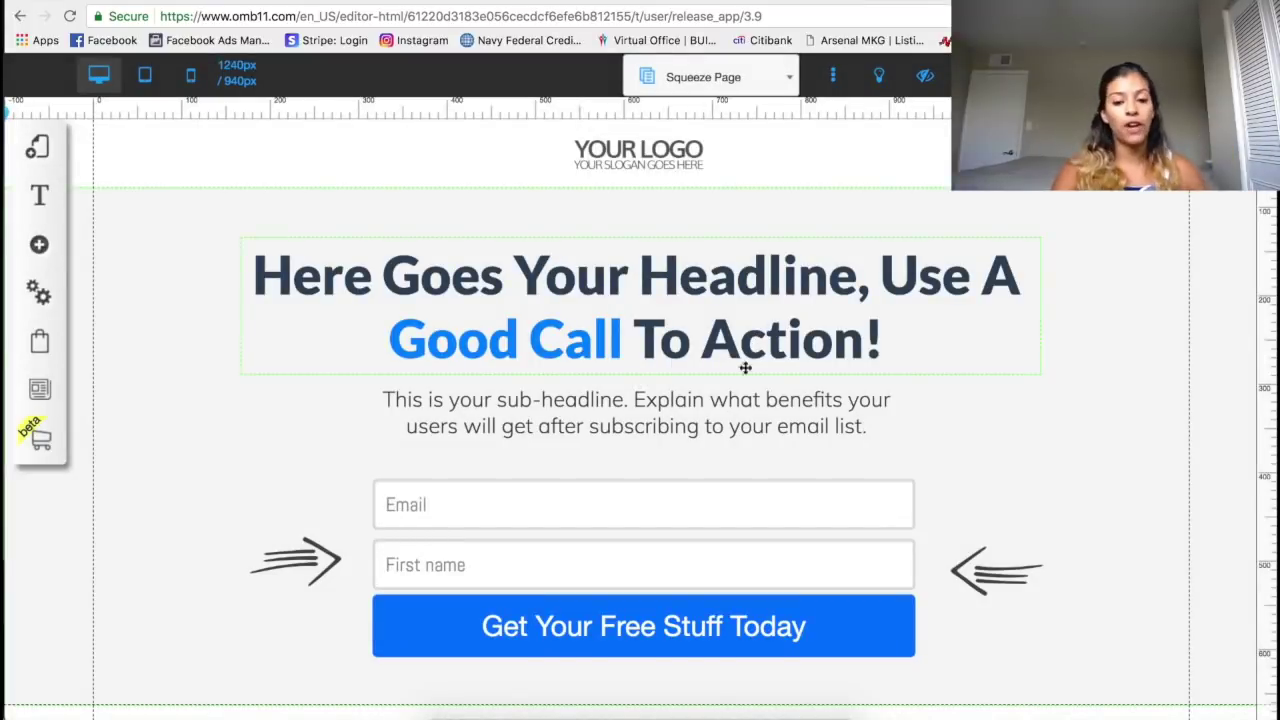
- Delete the logo image from the header and move the headline section up to the page's upper edge
scroll(680, 323, down, 2)
scroll(690, 250, up, 2)
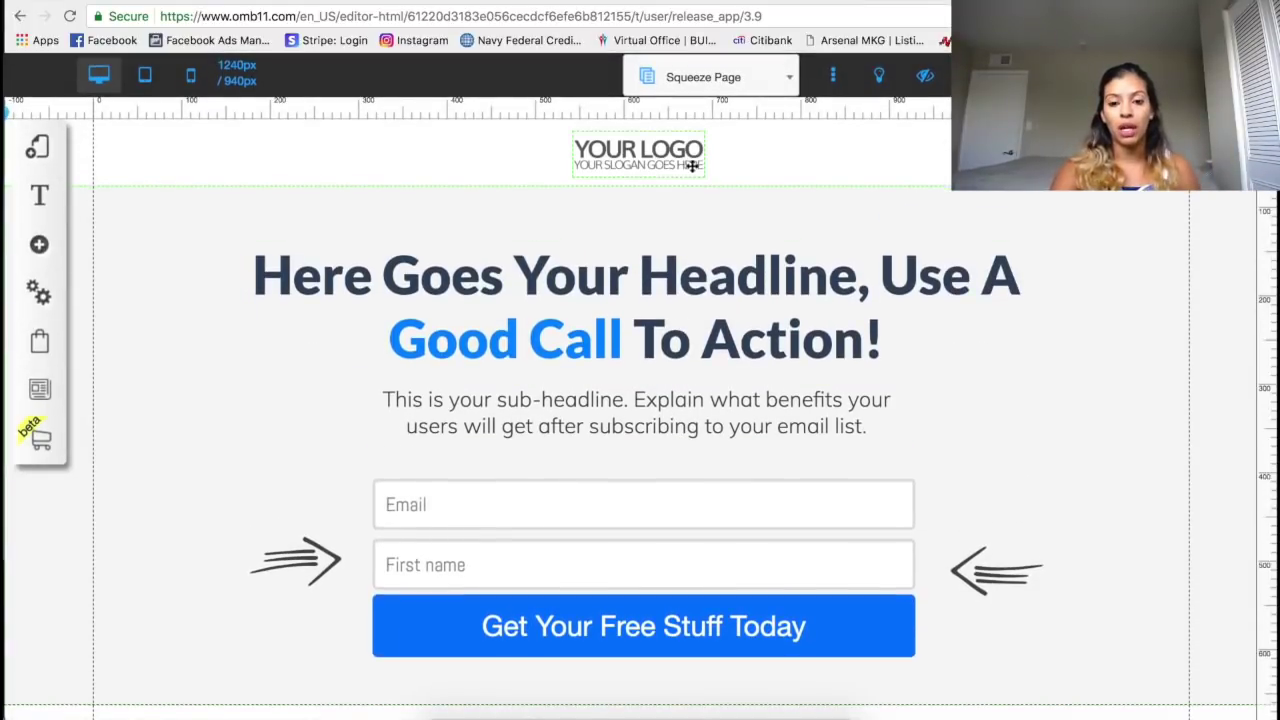
click(660, 158)
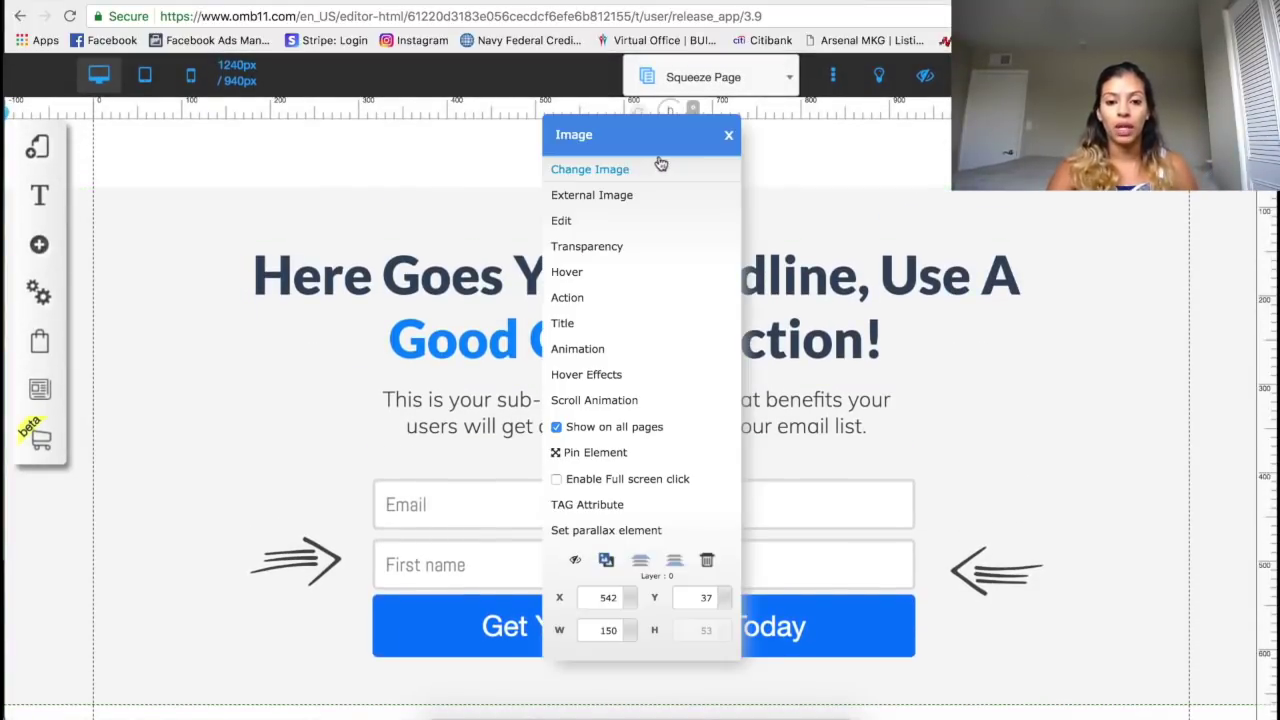
click(707, 565)
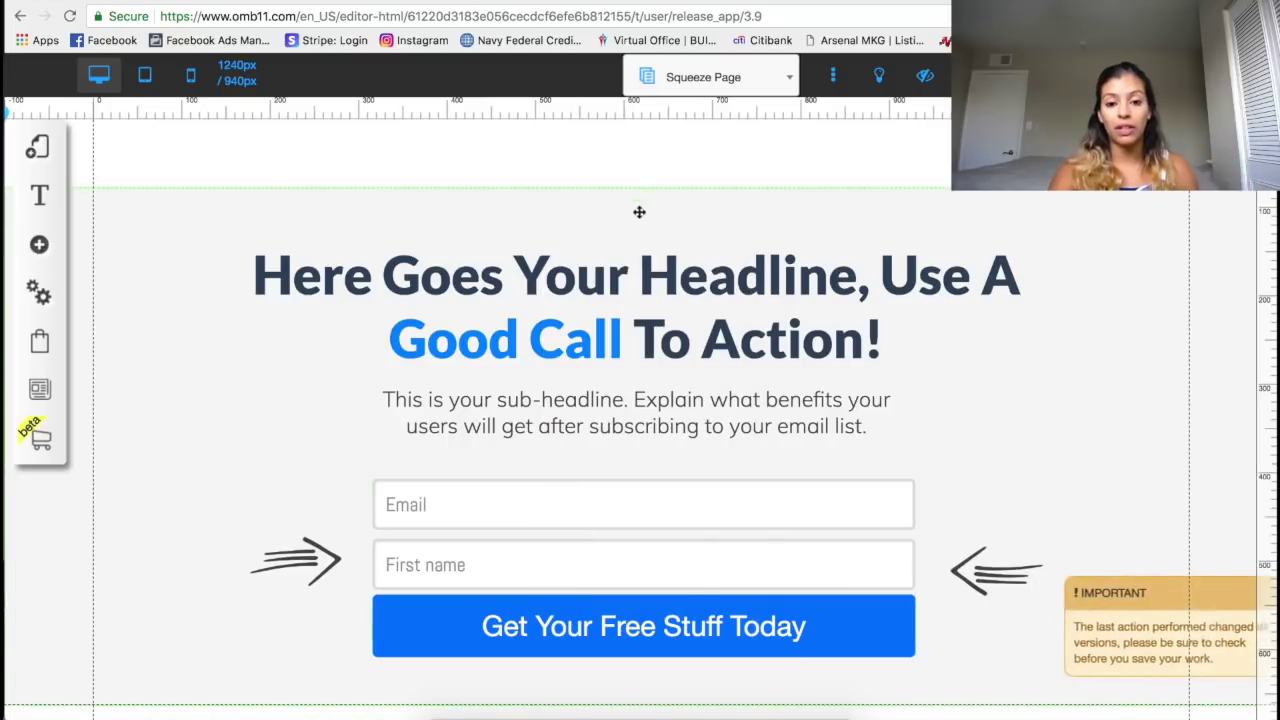
drag(643, 192, 645, 126)
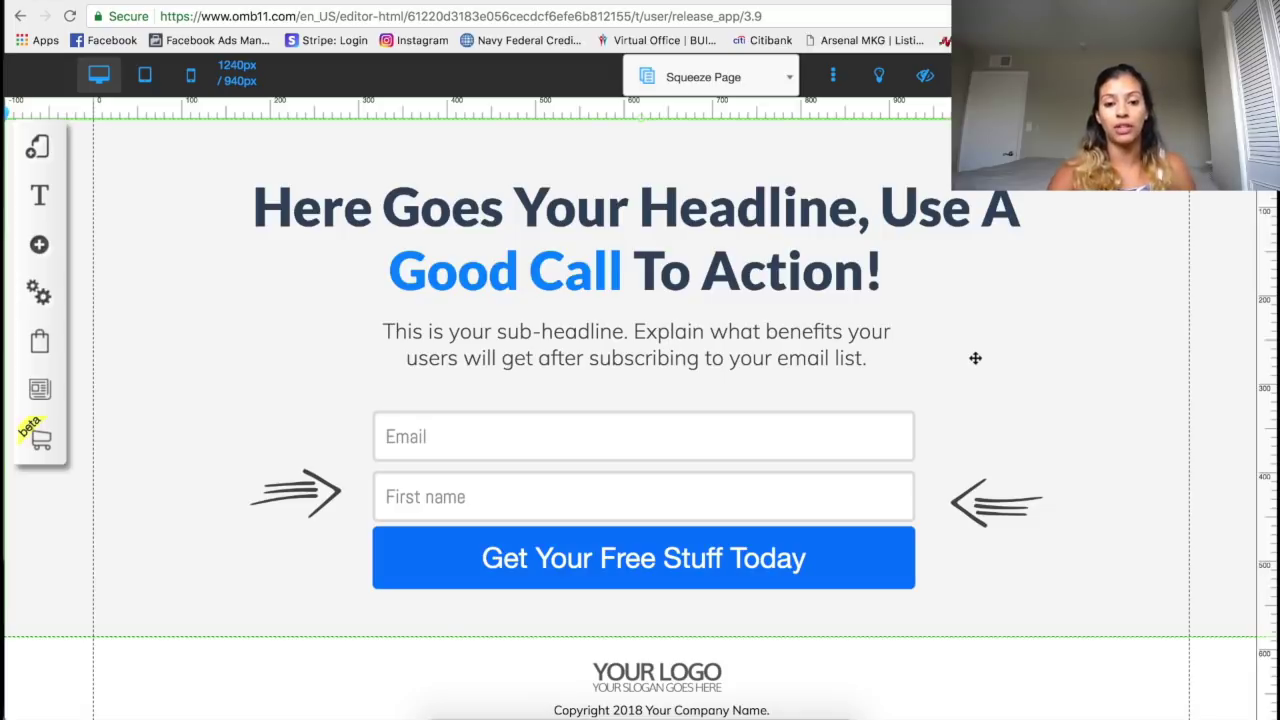
- Delete the logo image from the footer and move the copyright line up into its place
scroll(680, 330, down, 2)
click(640, 595)
right_click(660, 591)
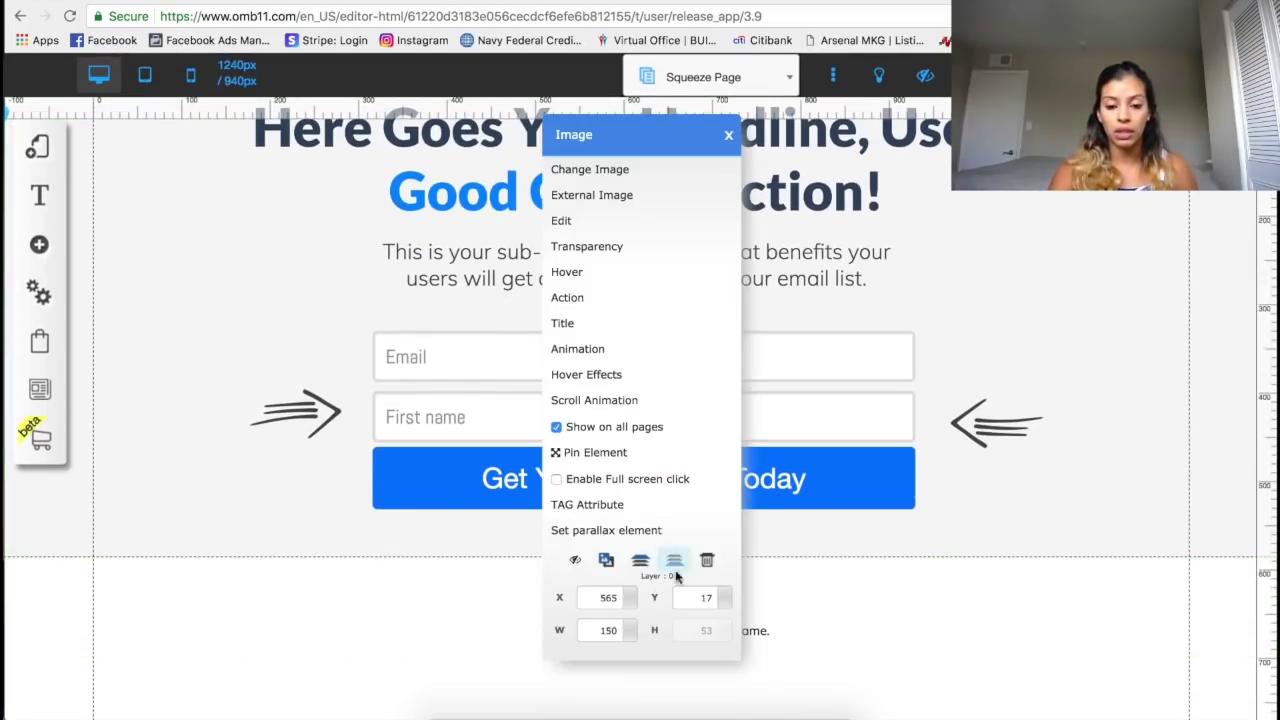
click(705, 565)
drag(628, 632, 628, 594)
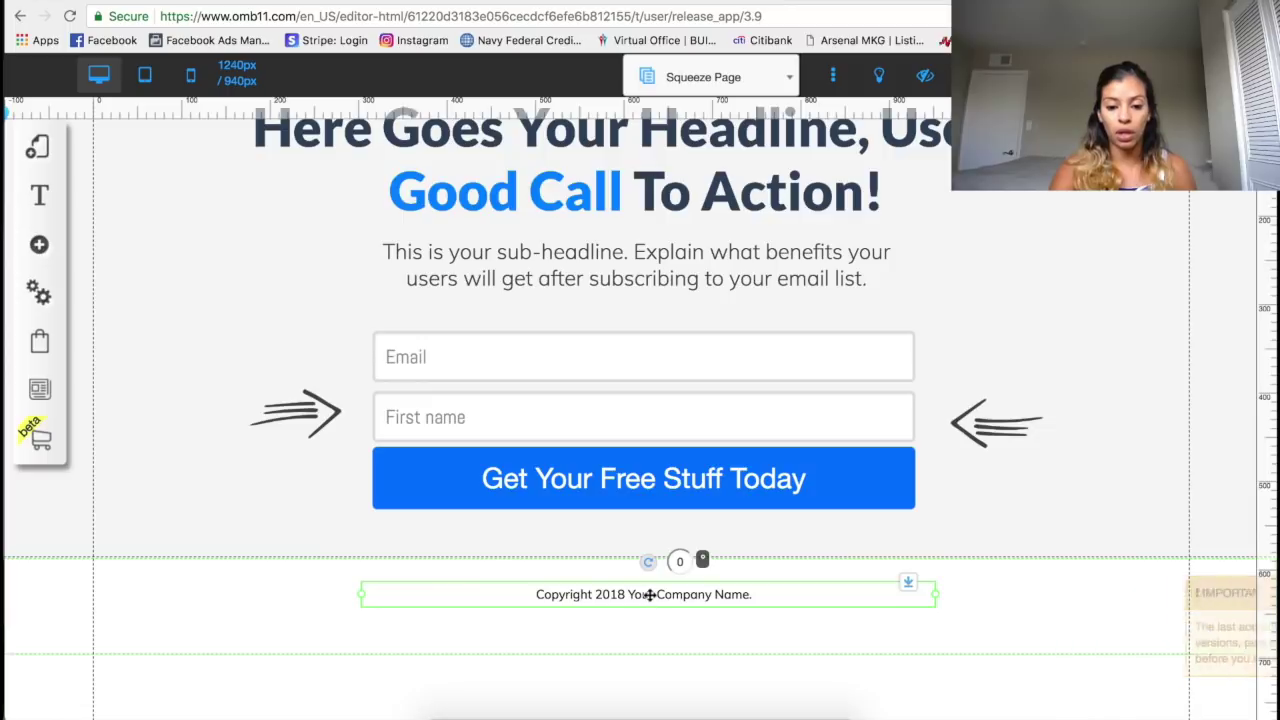
- Change the footer copyright line to "Copyright 2018 Limitless Freedom LLC. All Rights Reserved."
click(645, 595)
drag(628, 594, 727, 606)
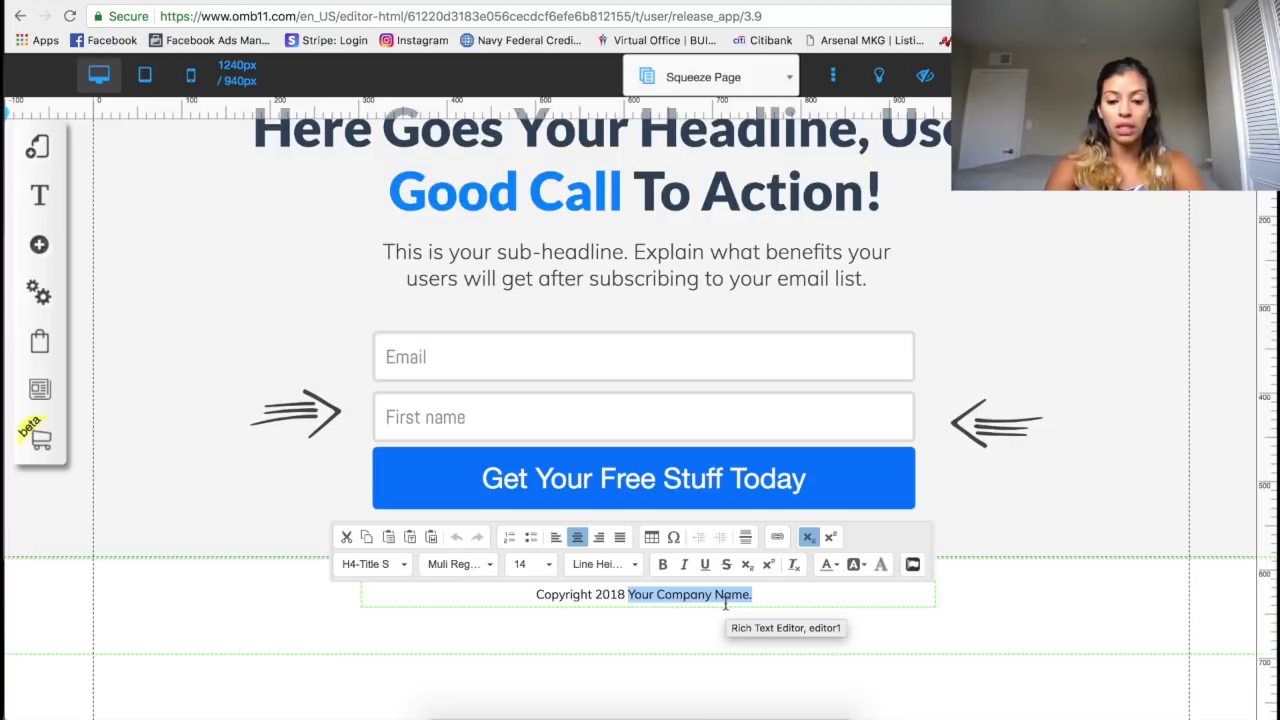
text(Limit)
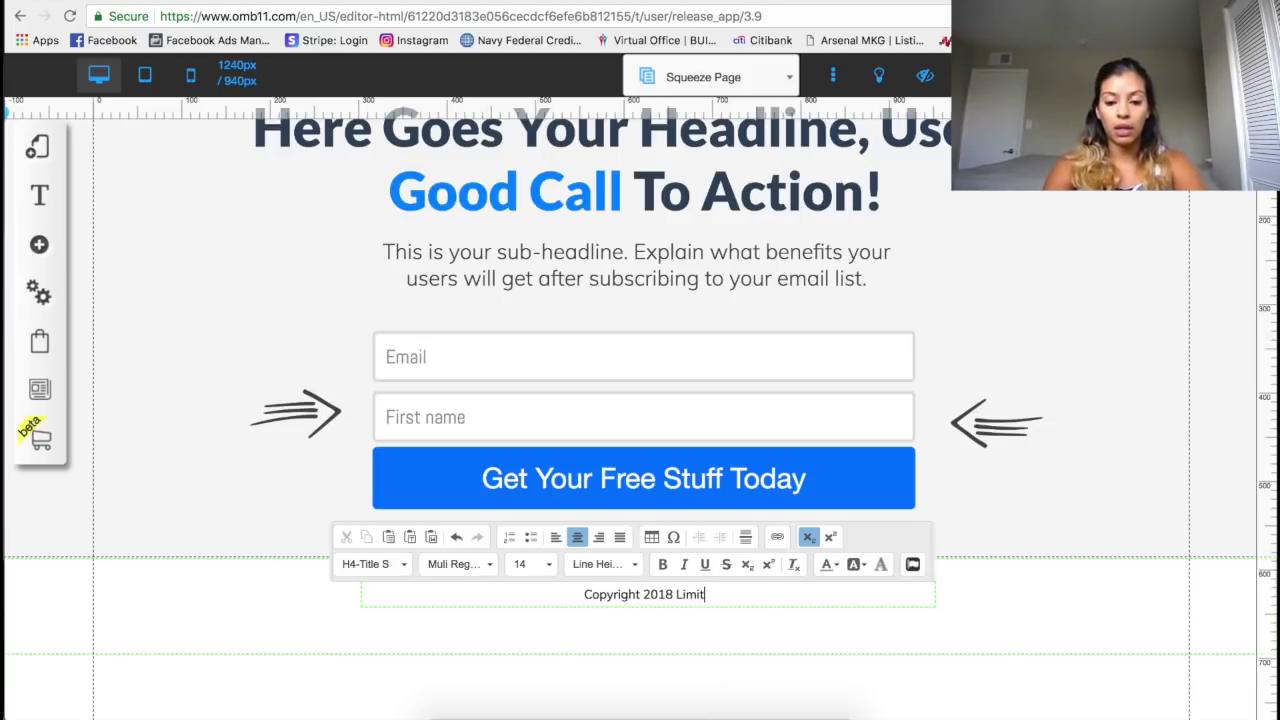
text(less Freedom)
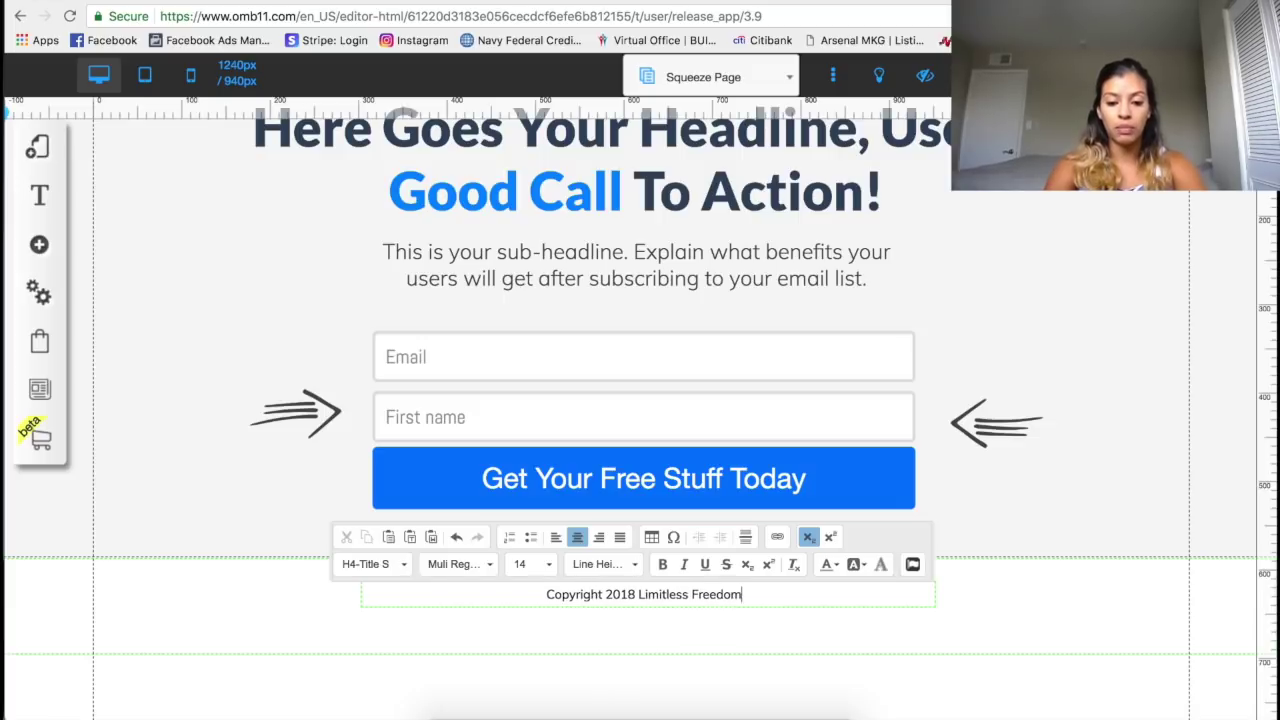
text( LLC. Al)
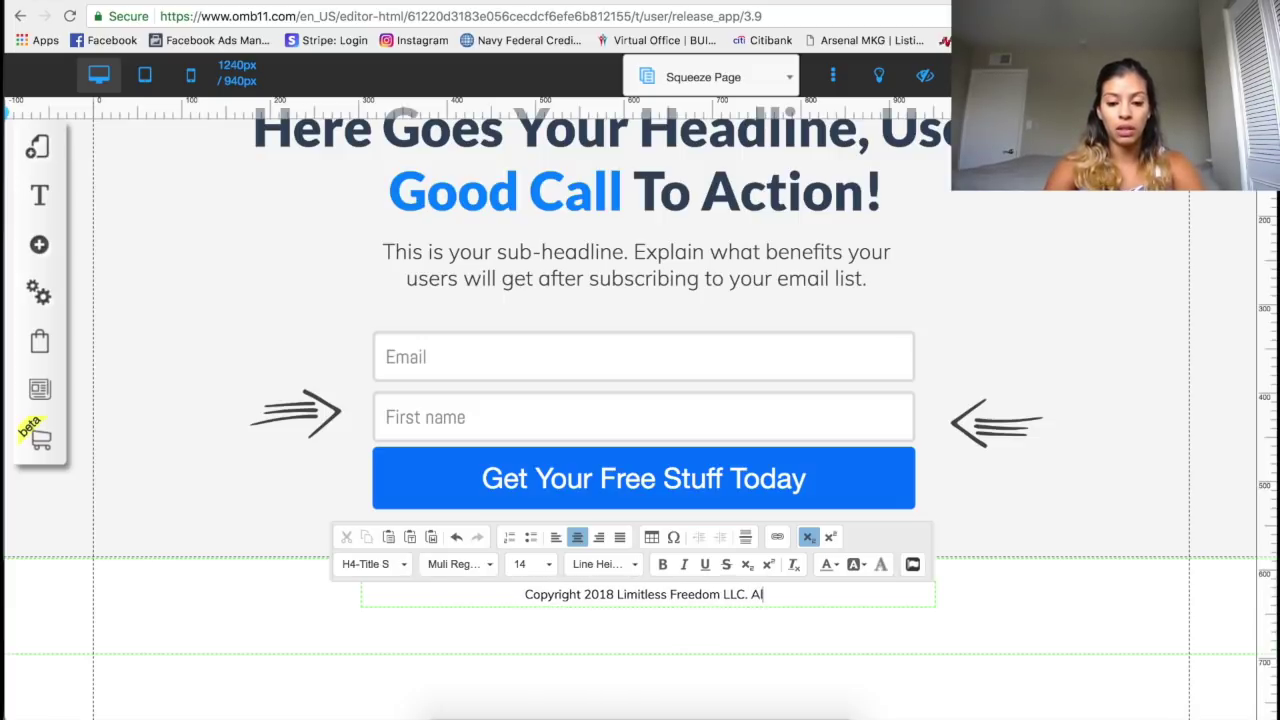
text(l Rights Res)
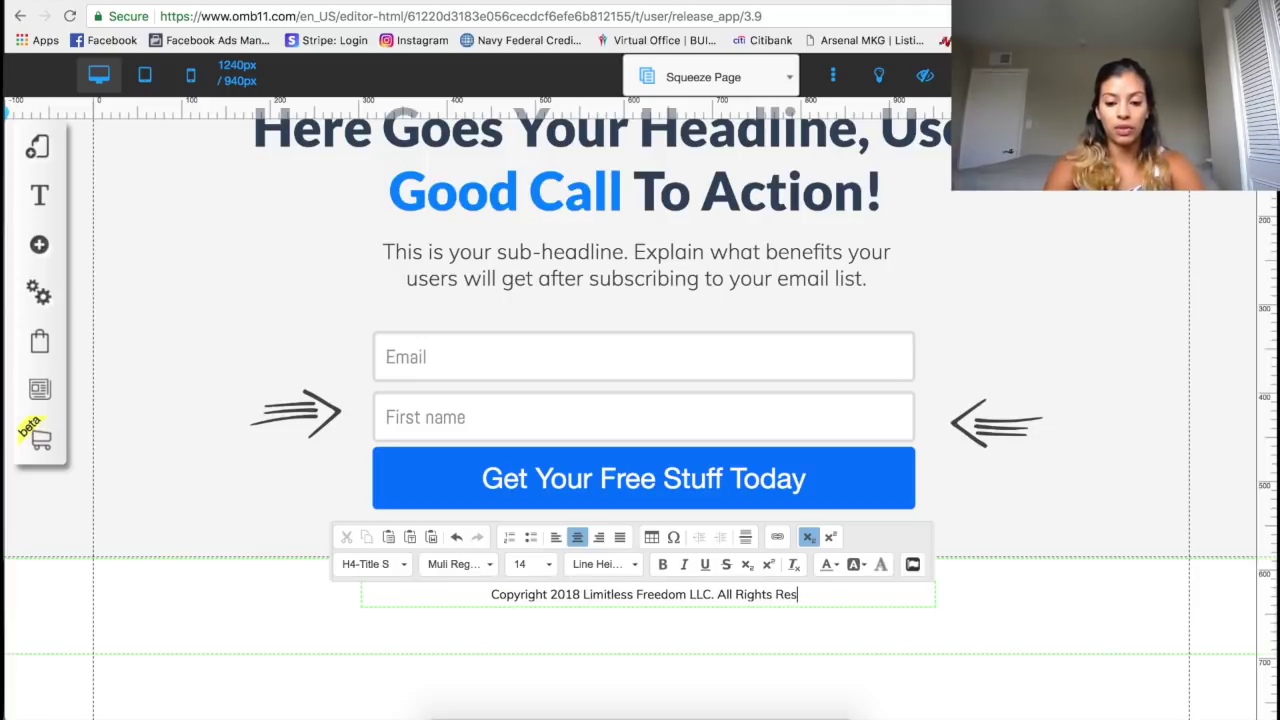
text(erved.)
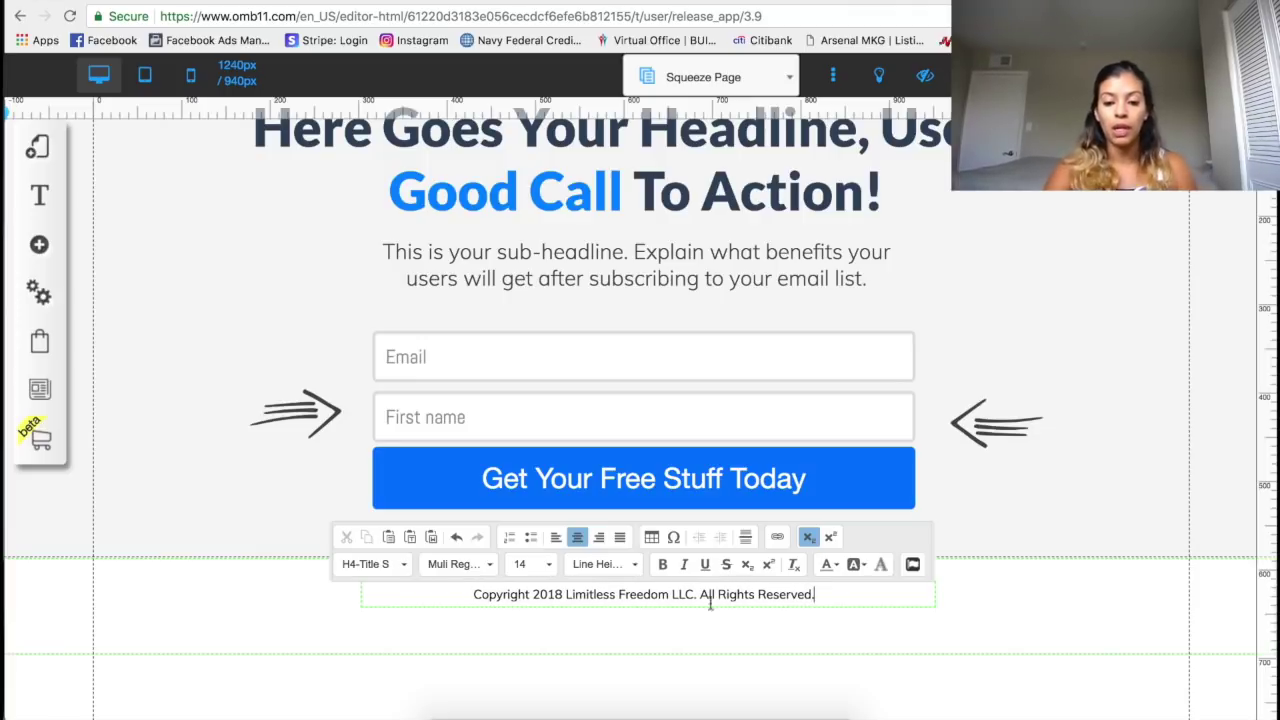
click(632, 647)
- Nudge the arrow right of the opt-in form up level with the opposite arrow, and narrow the form slightly from its left edge
scroll(630, 644, up, 1)
scroll(630, 644, down, 1)
scroll(631, 643, up, 1)
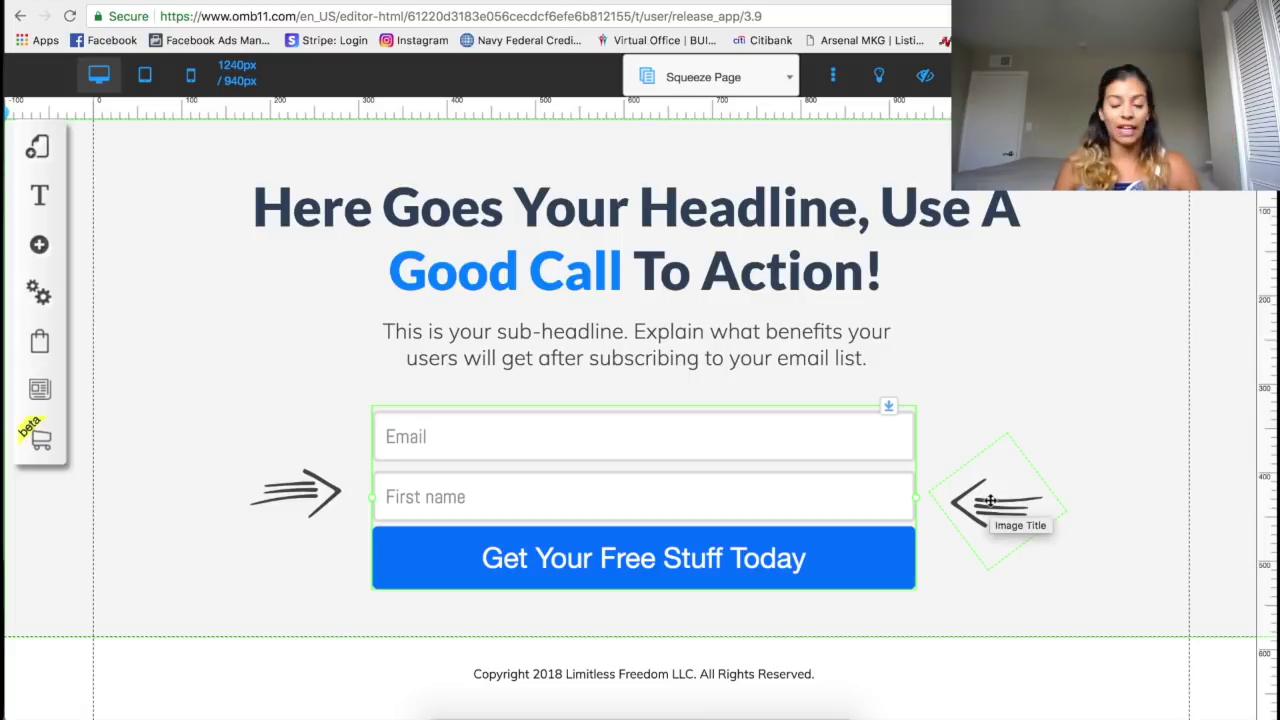
mouse_move(990, 500)
mouse_down()
mouse_move(965, 506)
mouse_move(975, 405)
mouse_move(1030, 520)
mouse_move(1035, 491)
mouse_move(988, 488)
mouse_up()
drag(985, 493, 988, 493)
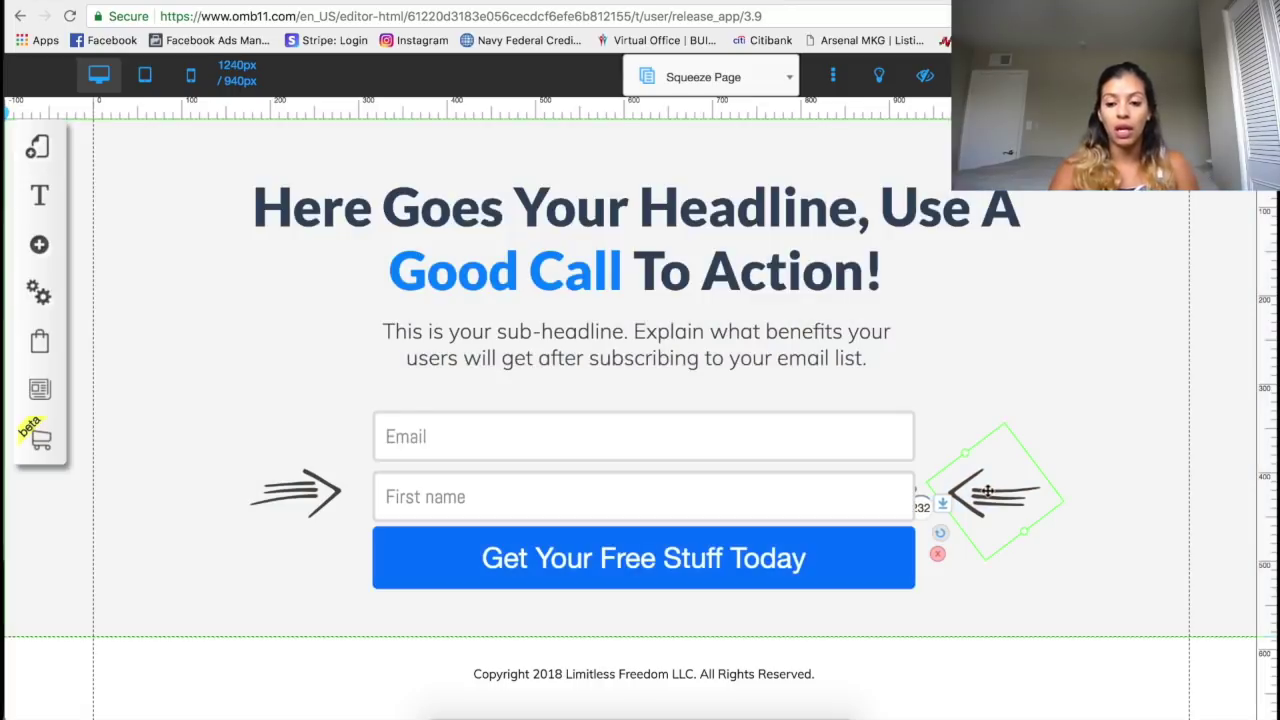
click(540, 449)
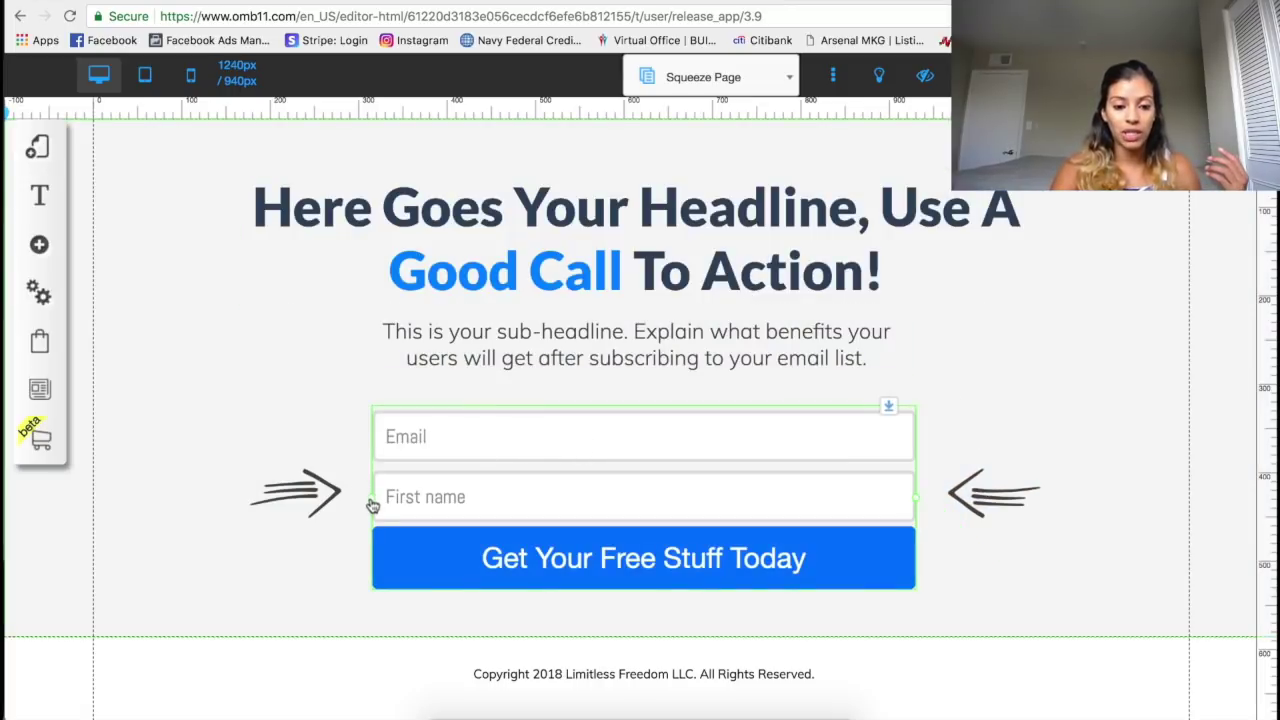
mouse_move(383, 497)
mouse_down()
mouse_move(437, 506)
mouse_move(380, 506)
mouse_up()
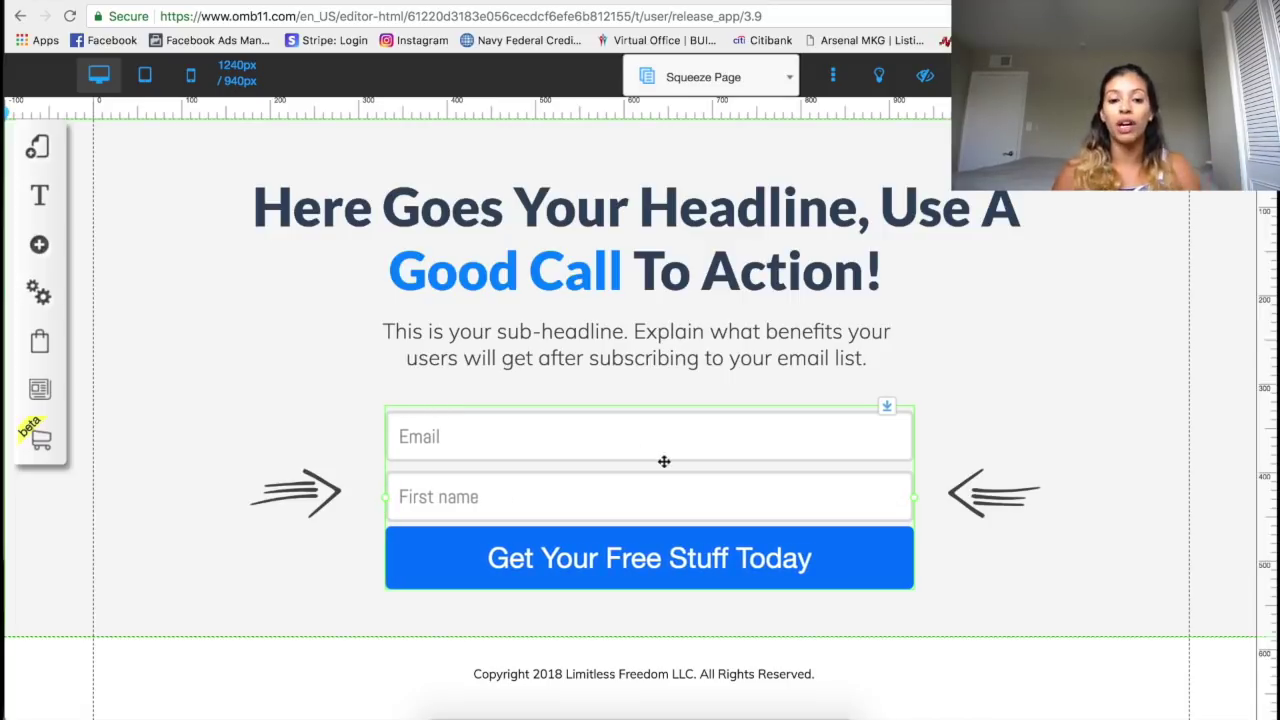
- Replace the headline text with "Free Video Reveals How To Lose 30 pounds of Belly Fat Without Cutting Carbs"
click(645, 210)
click(645, 210)
drag(253, 209, 892, 276)
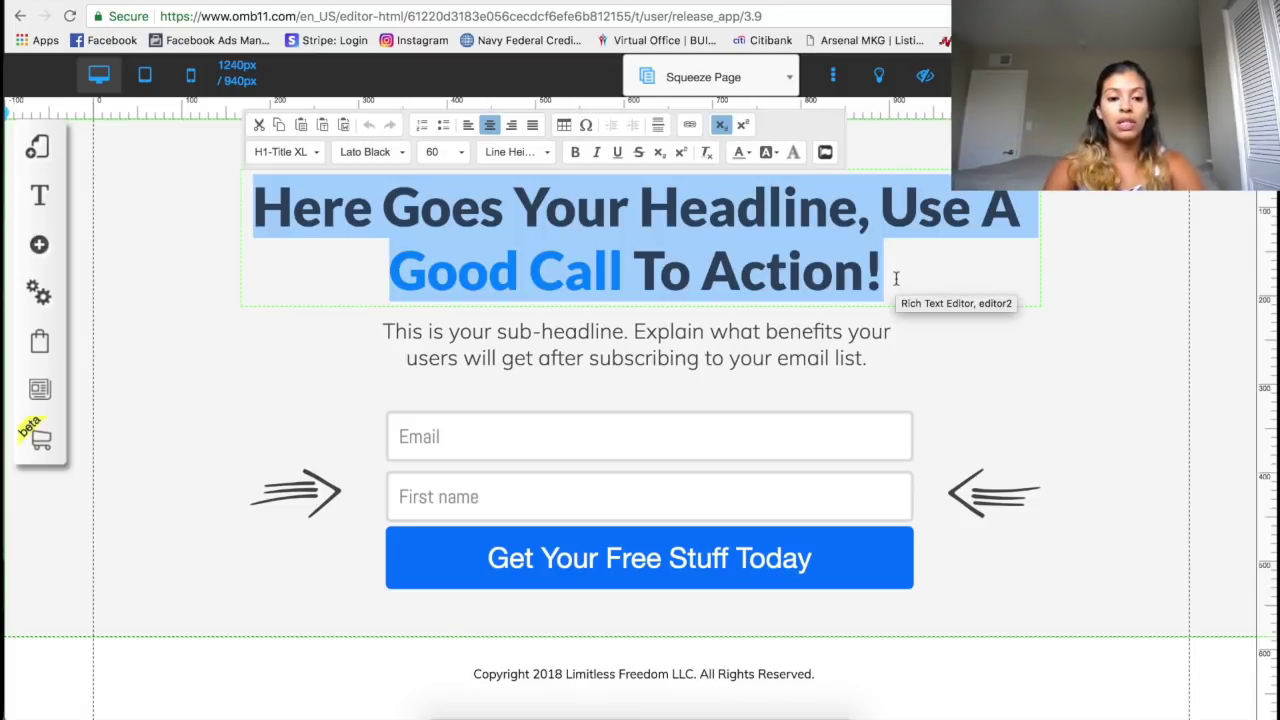
text(Free Video)
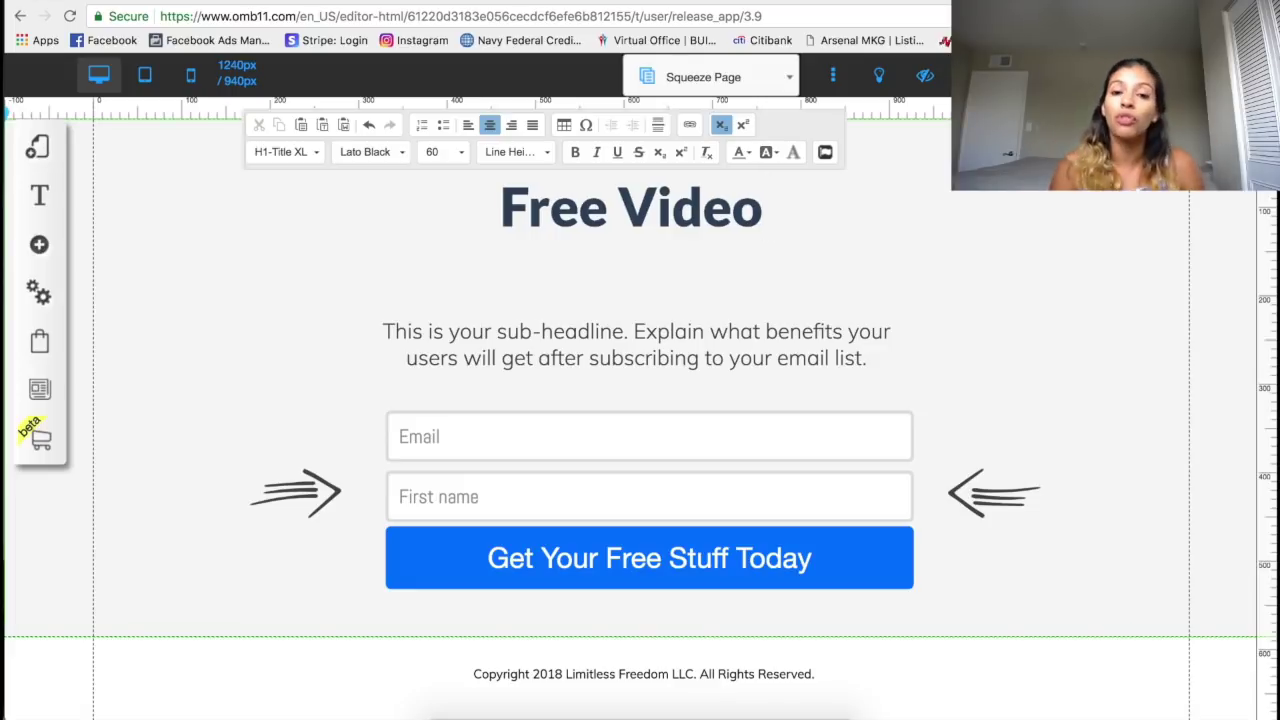
text(Reveal)
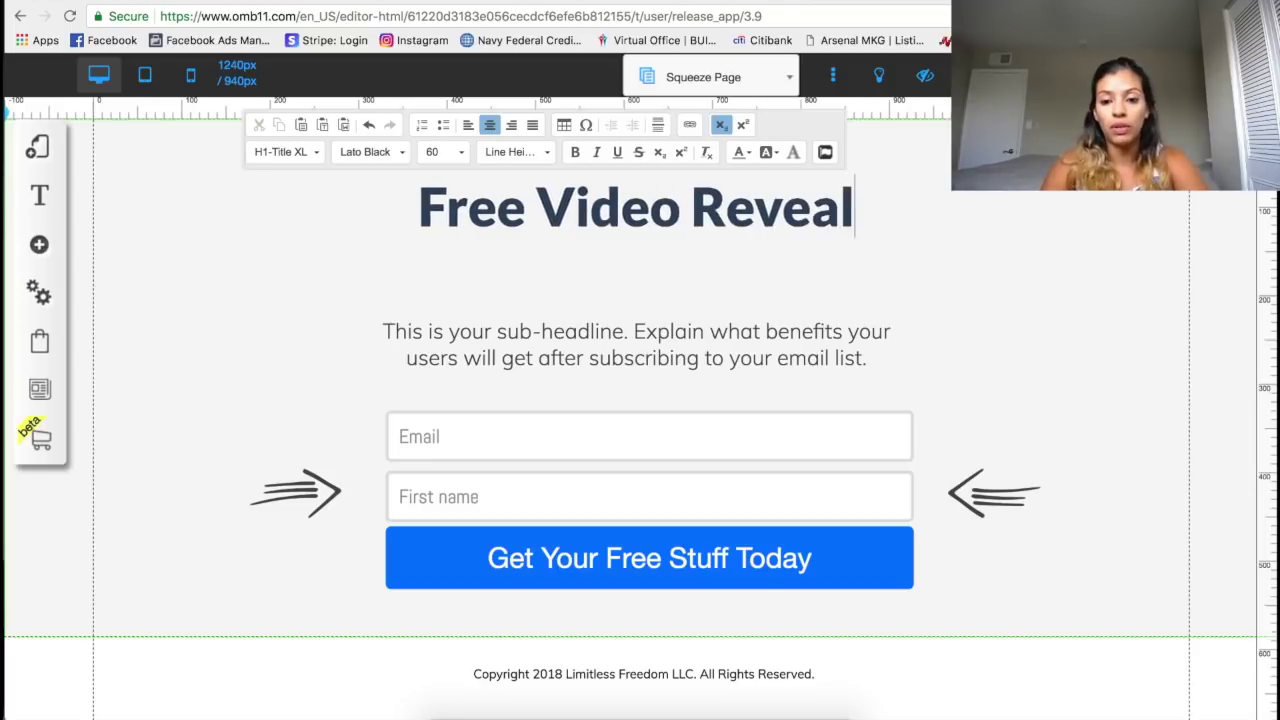
text(s How To )
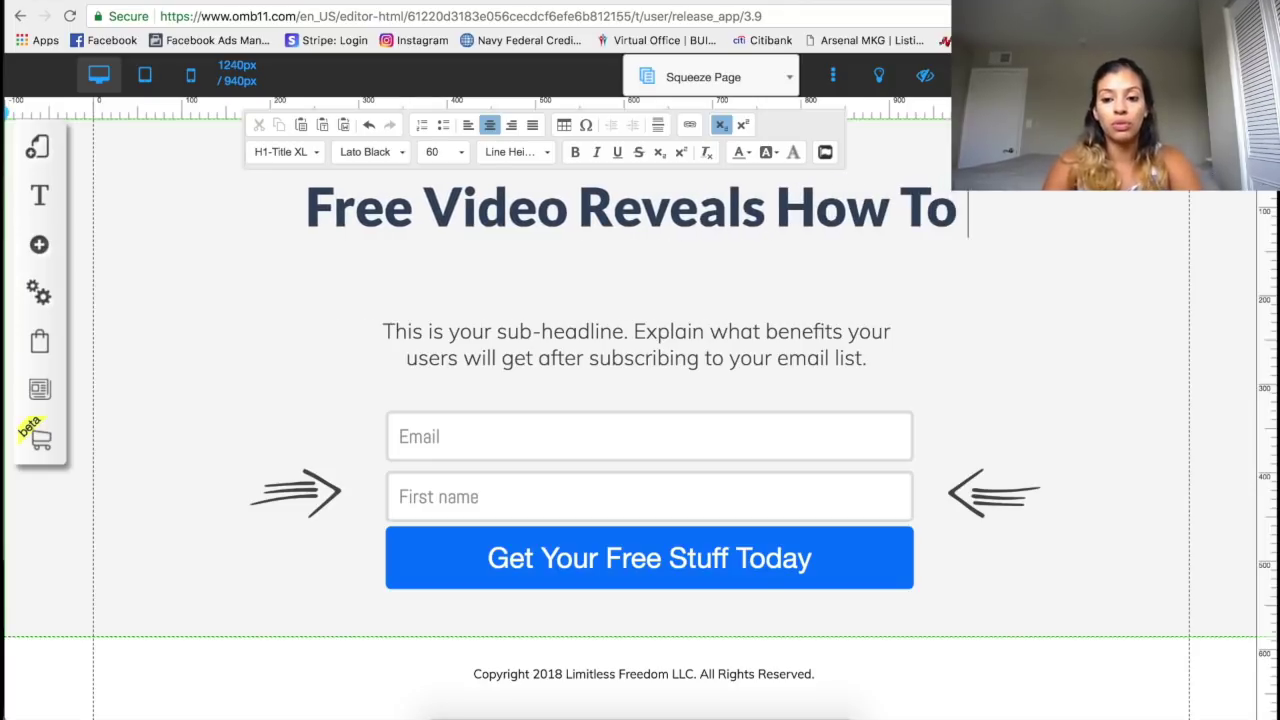
text(Losee)
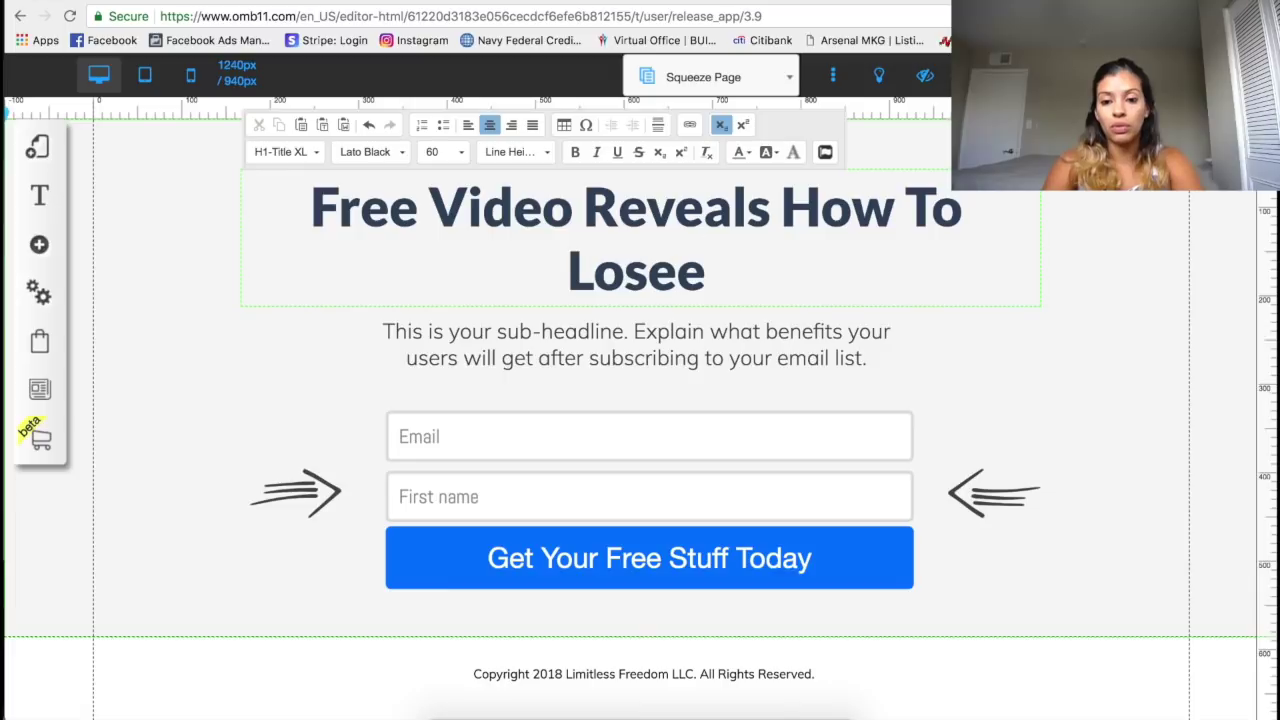
key(BackSpace)
key(BackSpace)
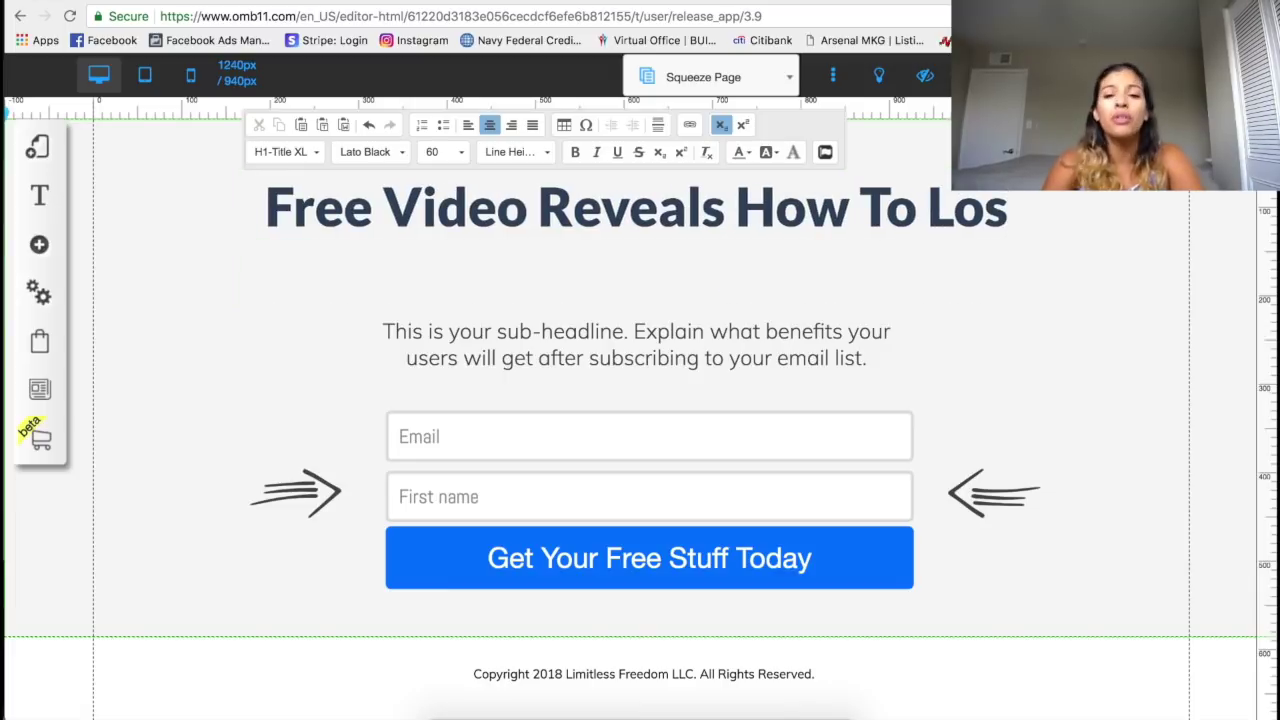
text(e )
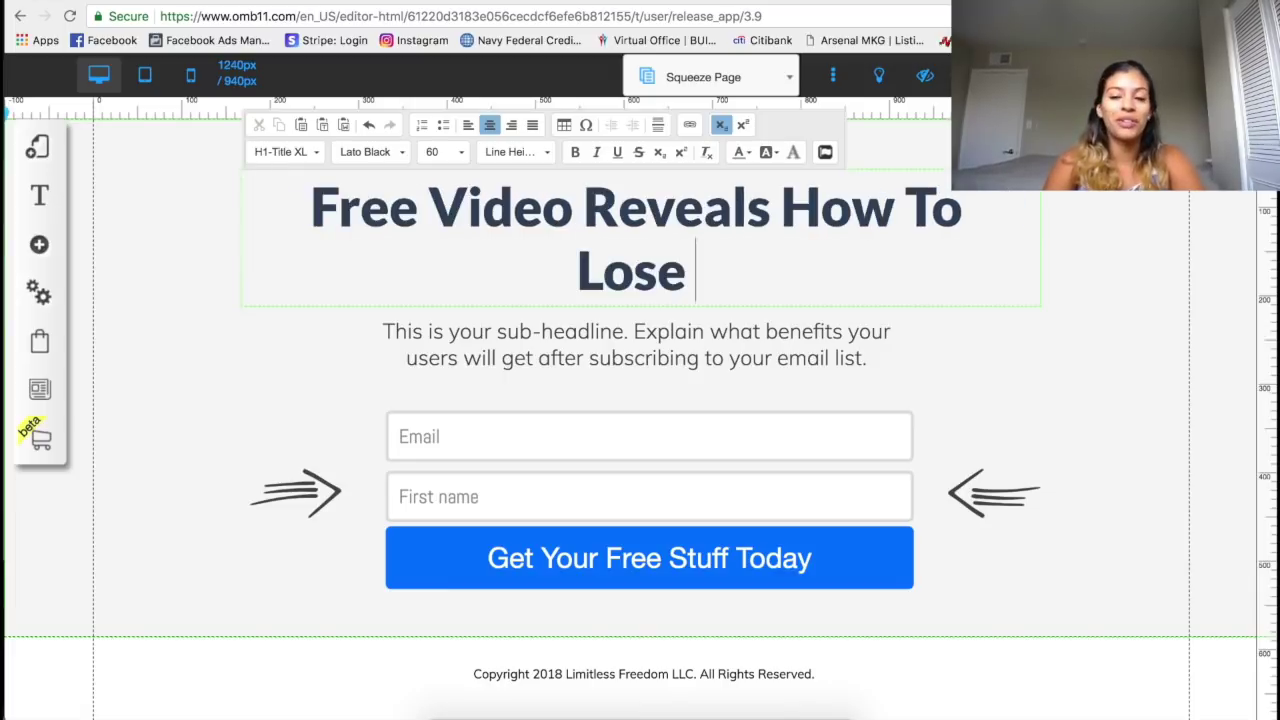
text(30 )
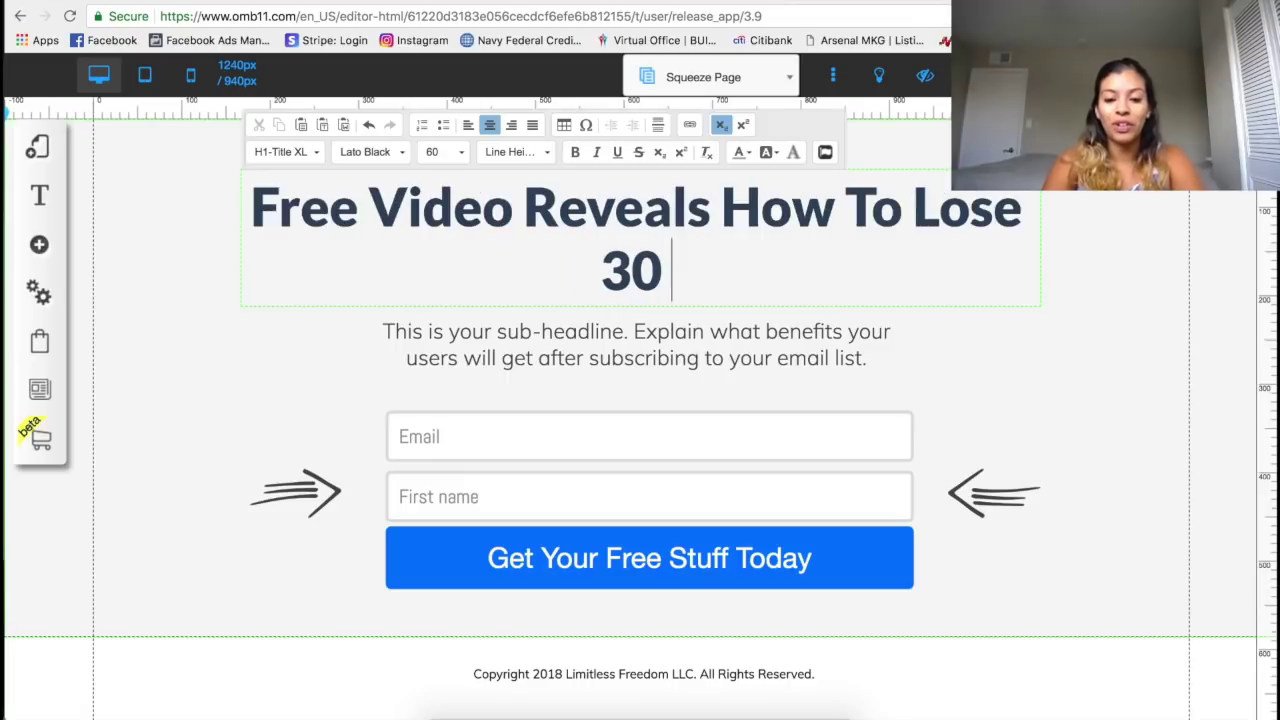
text(pounds o)
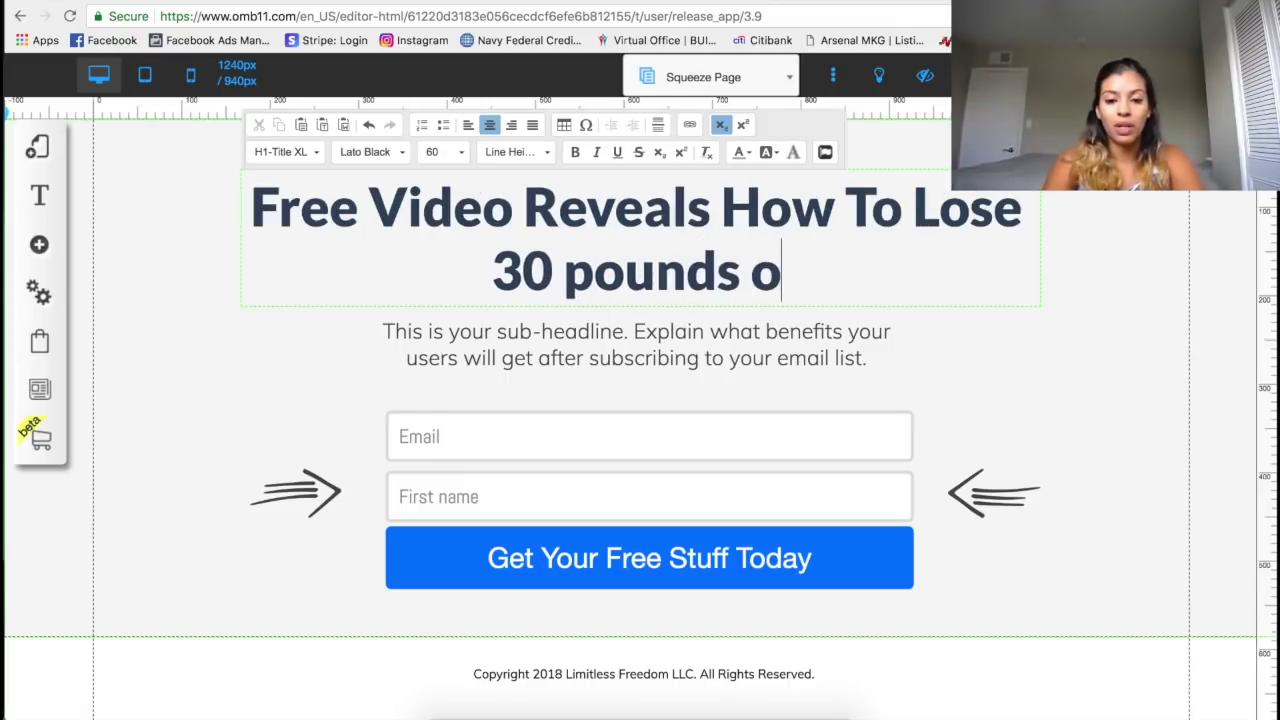
text(f Belly Fat)
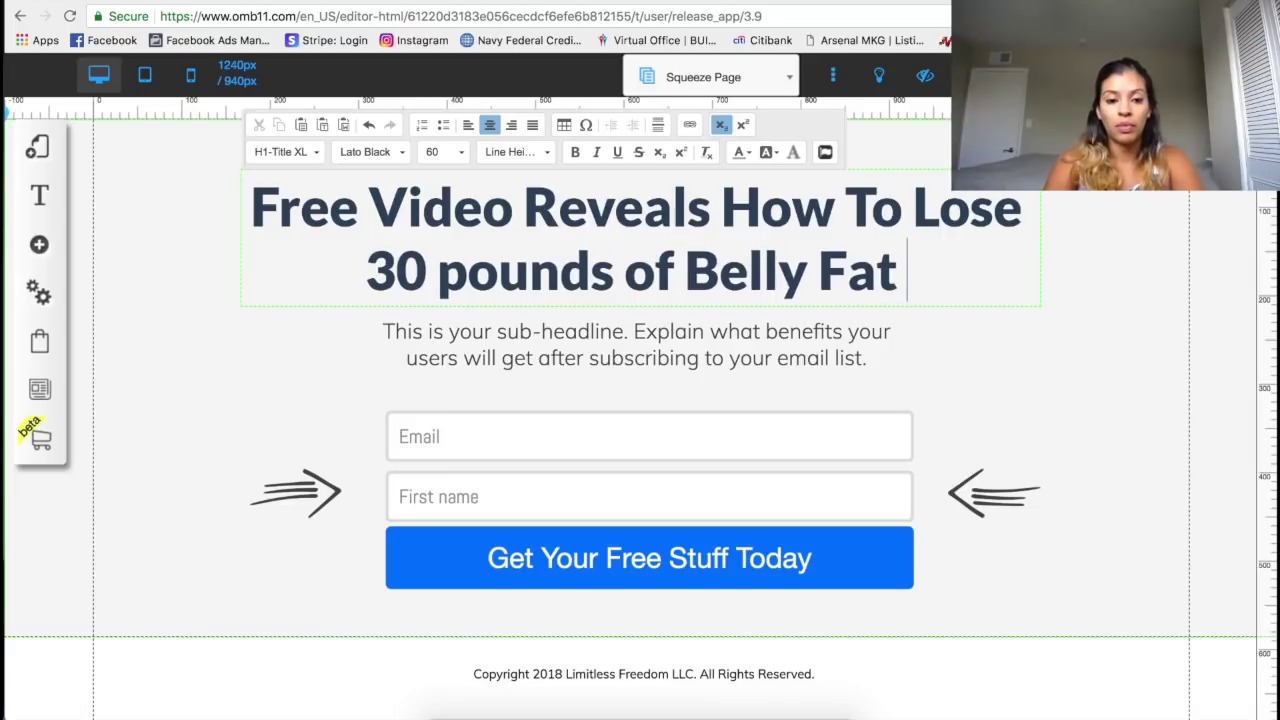
text( Wi)
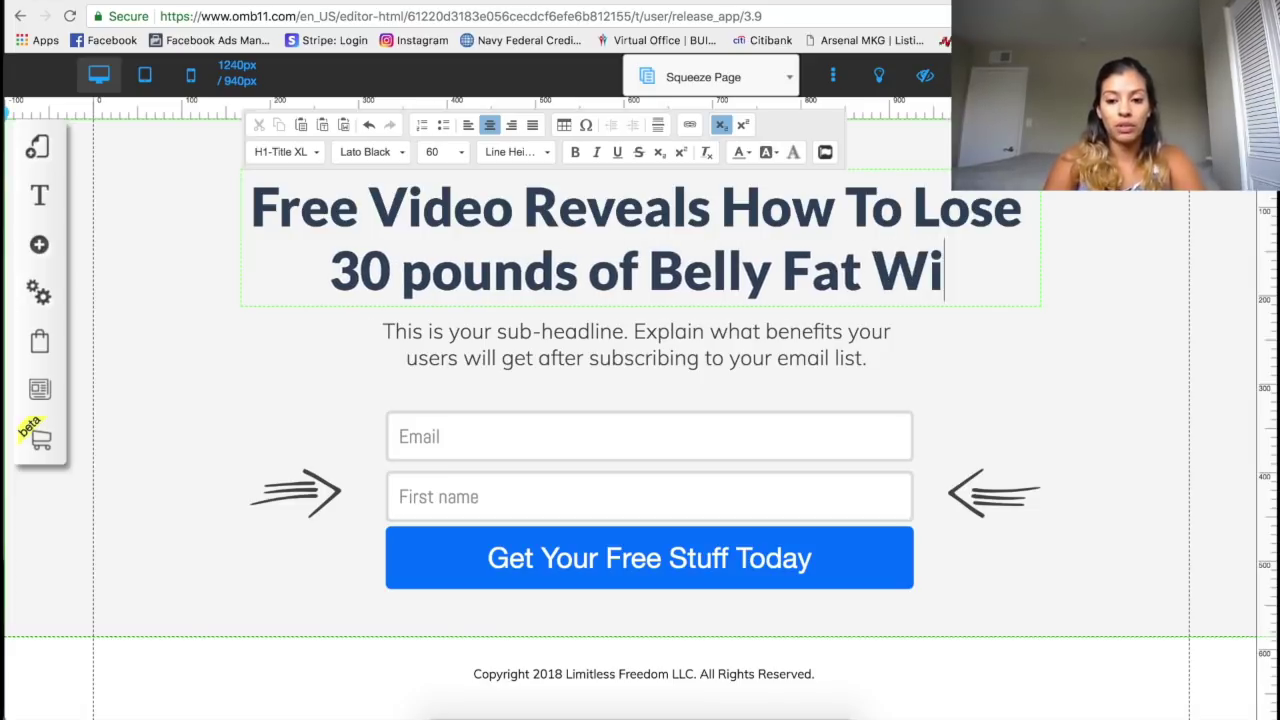
key(BackSpace)
key(BackSpace)
key(BackSpace)
text(a)
key(BackSpace)
text(And)
key(BackSpace)
key(BackSpace)
key(BackSpace)
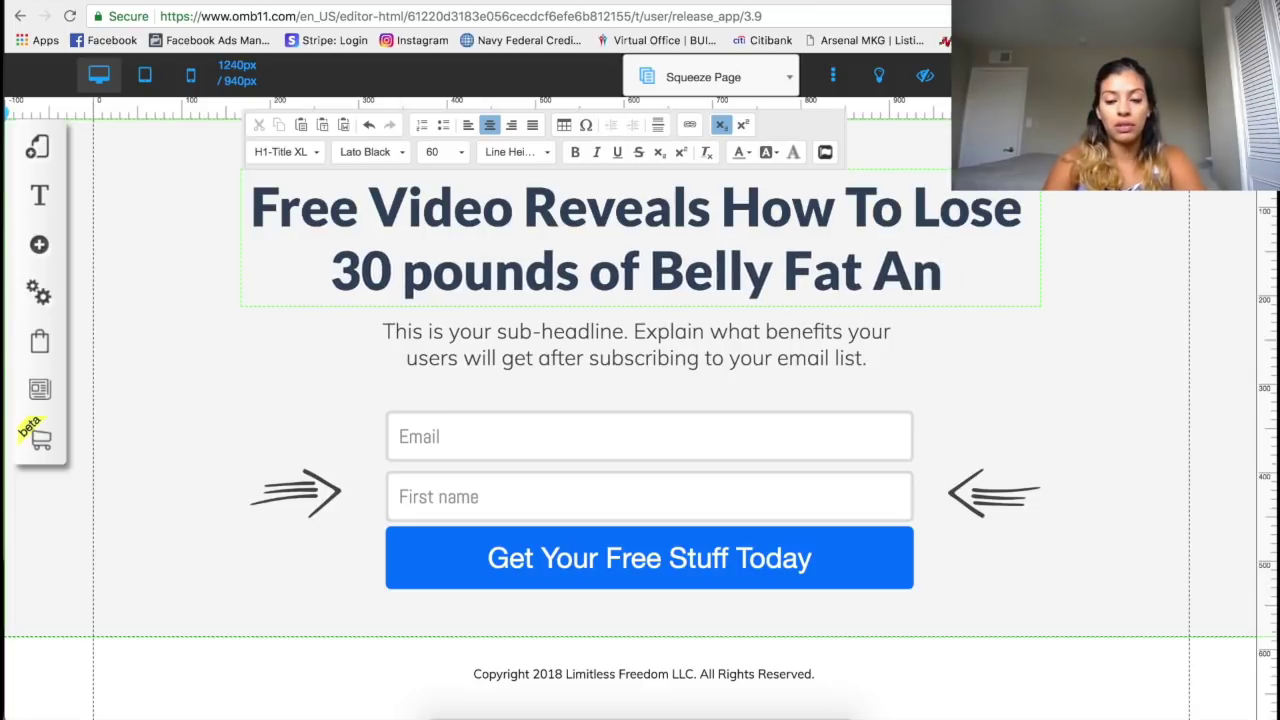
text(Wit)
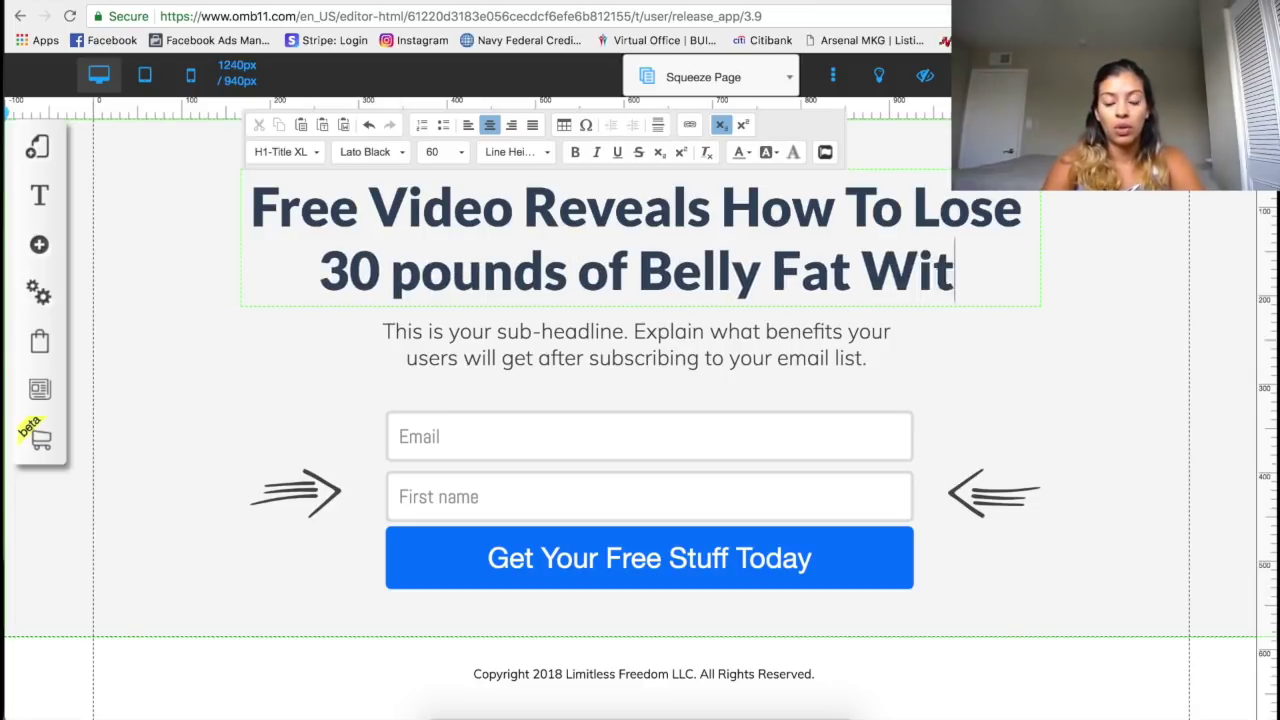
text(hout Cu)
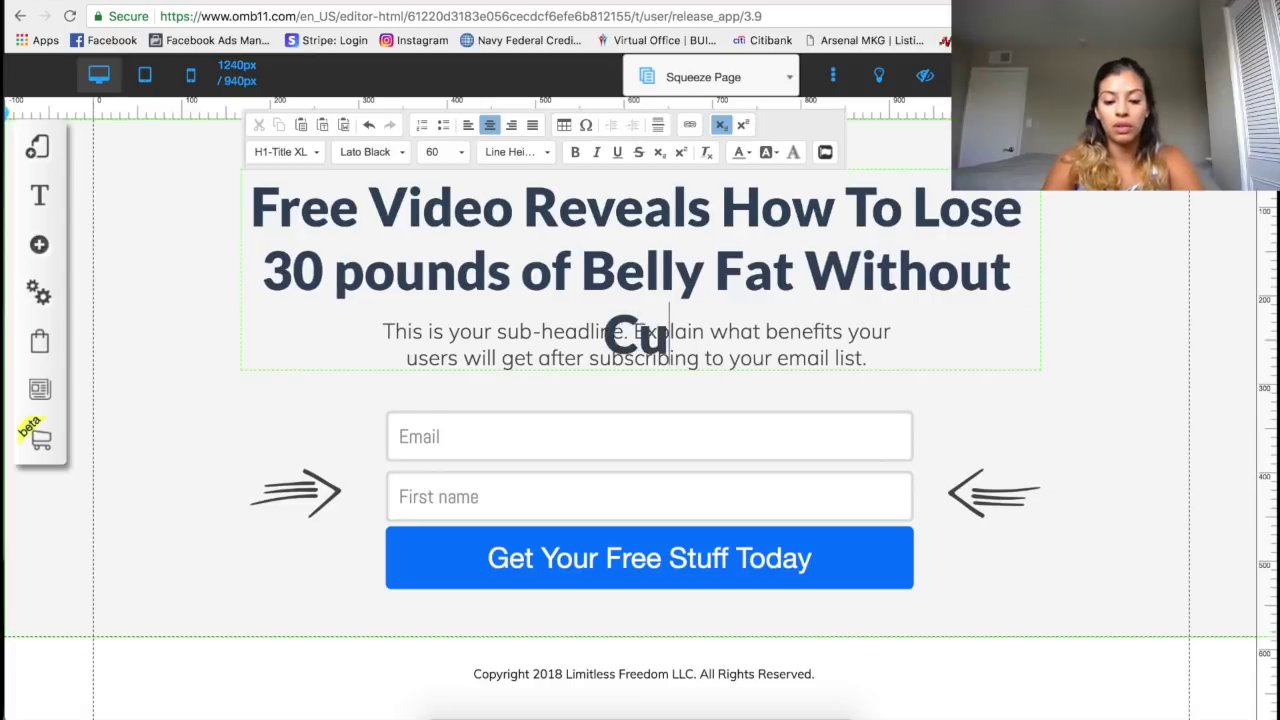
text(tting Carbs)
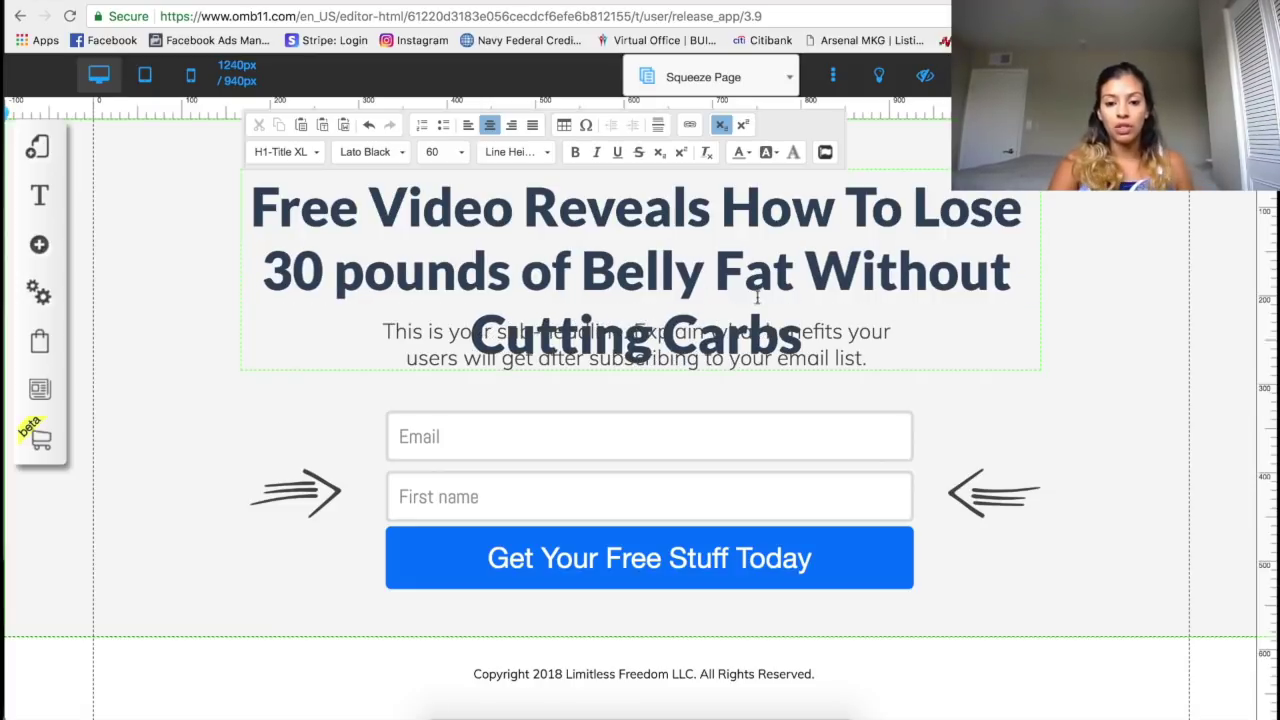
click(811, 337)
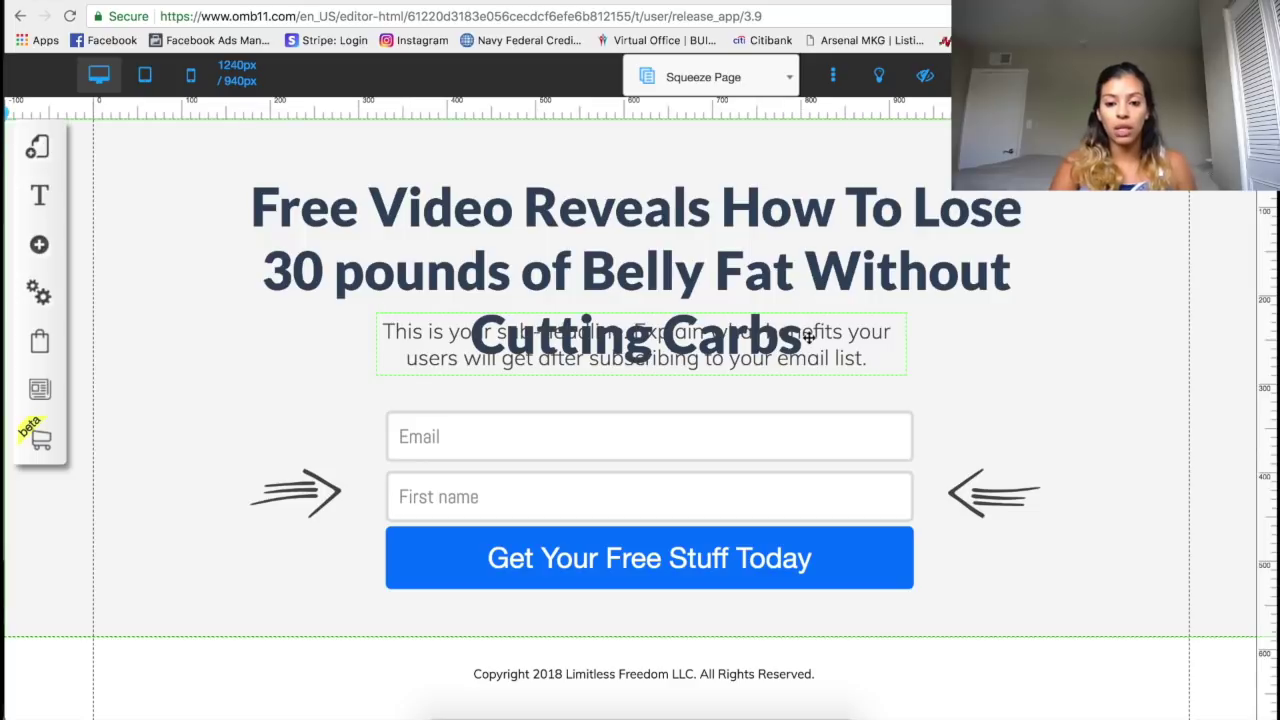
- Set the whole headline's font size to 49 and move the sub-headline down just below it
click(728, 222)
triple_click(793, 275)
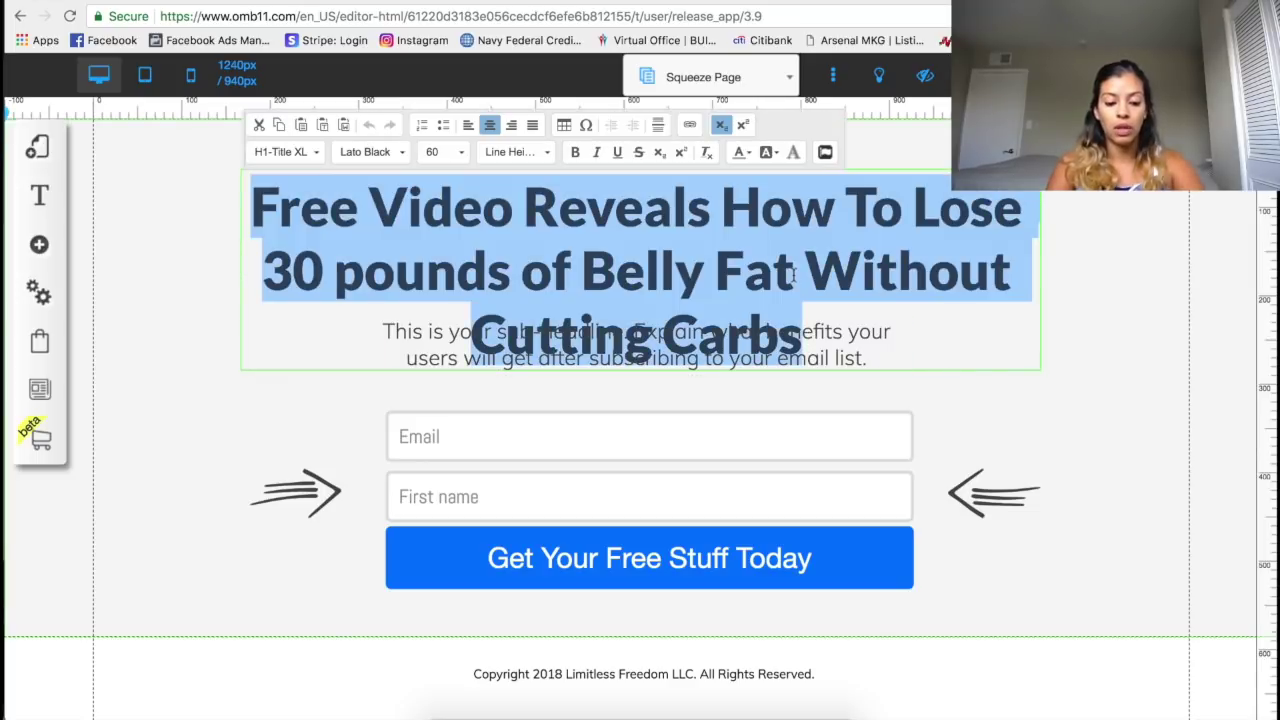
click(438, 155)
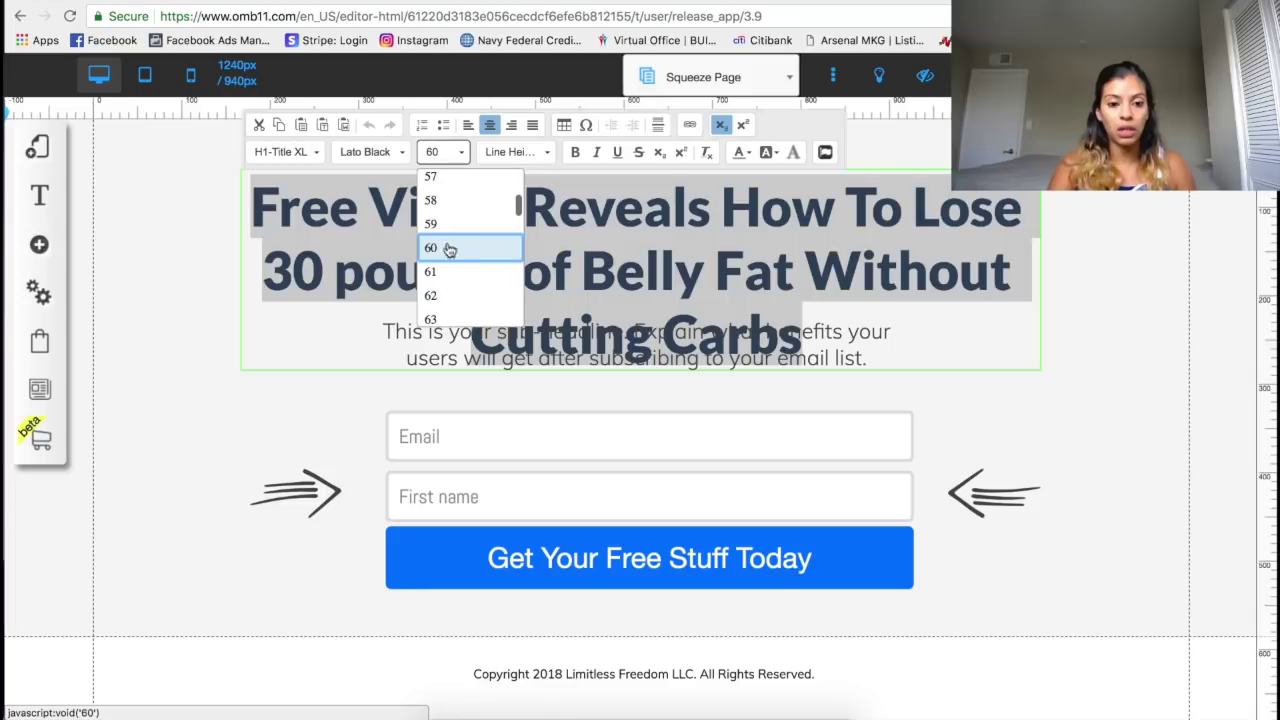
scroll(450, 220, up, 2)
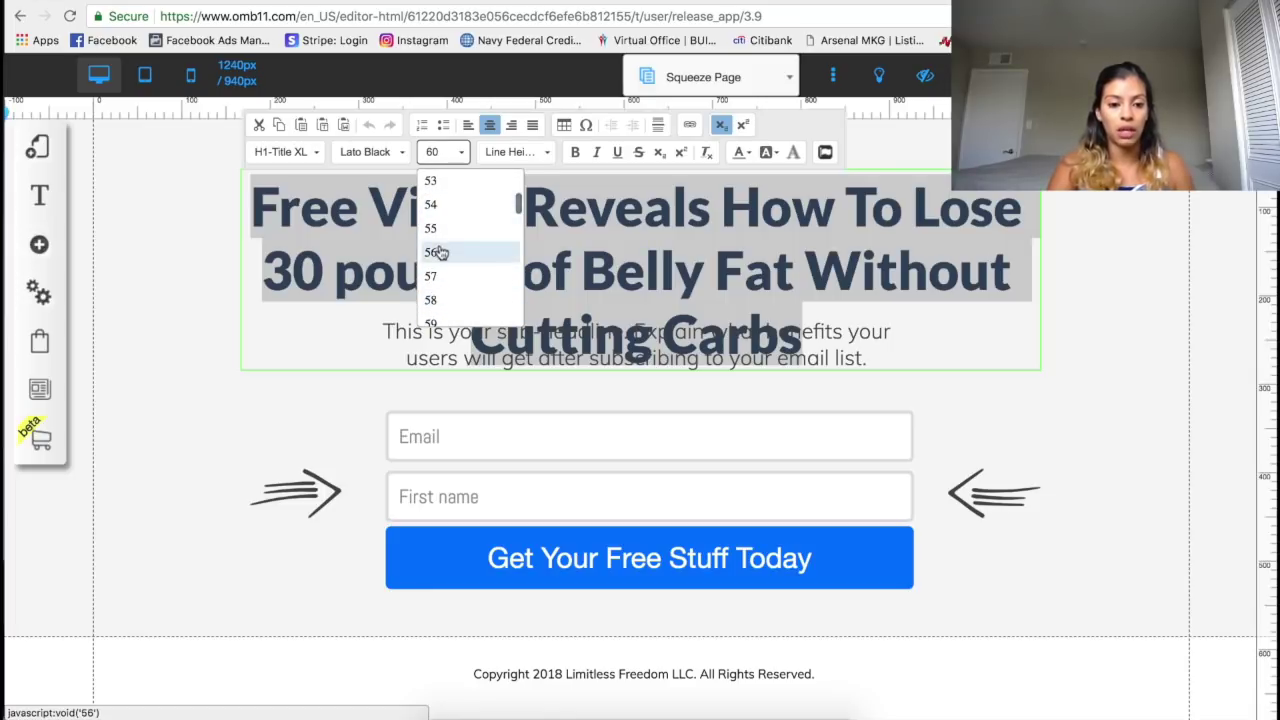
click(450, 228)
click(440, 155)
scroll(450, 230, up, 3)
click(447, 210)
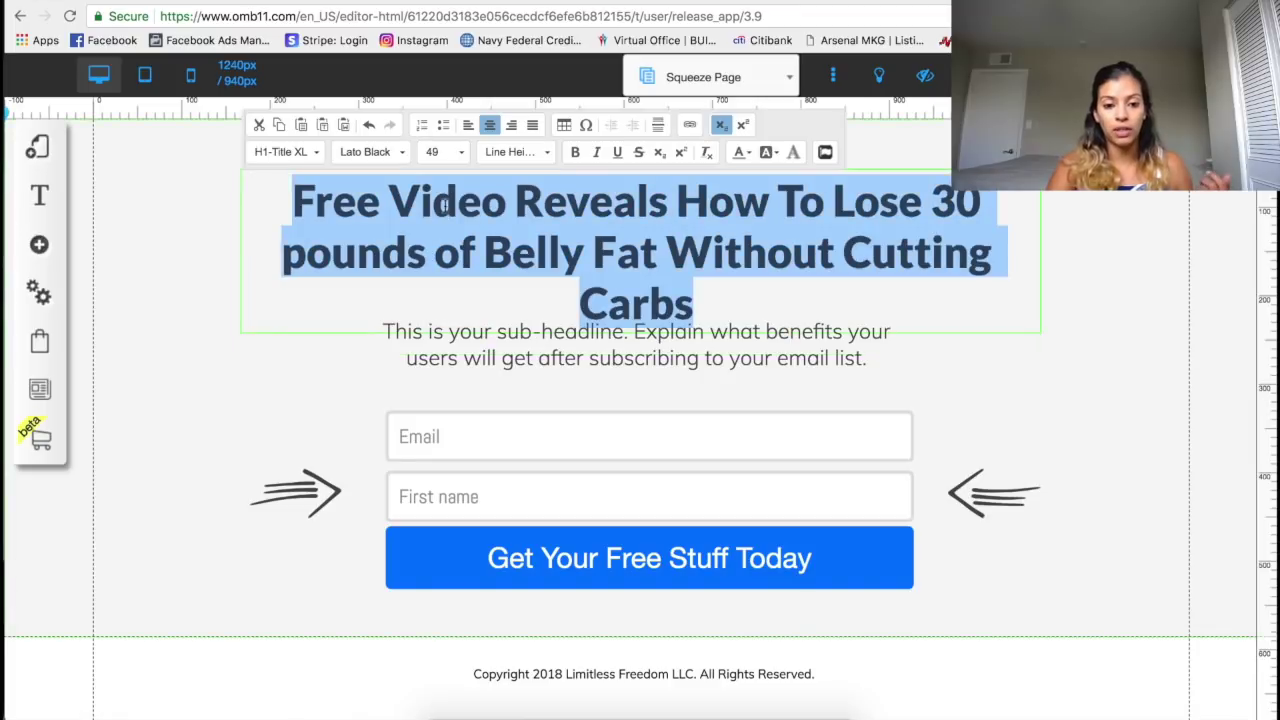
click(735, 383)
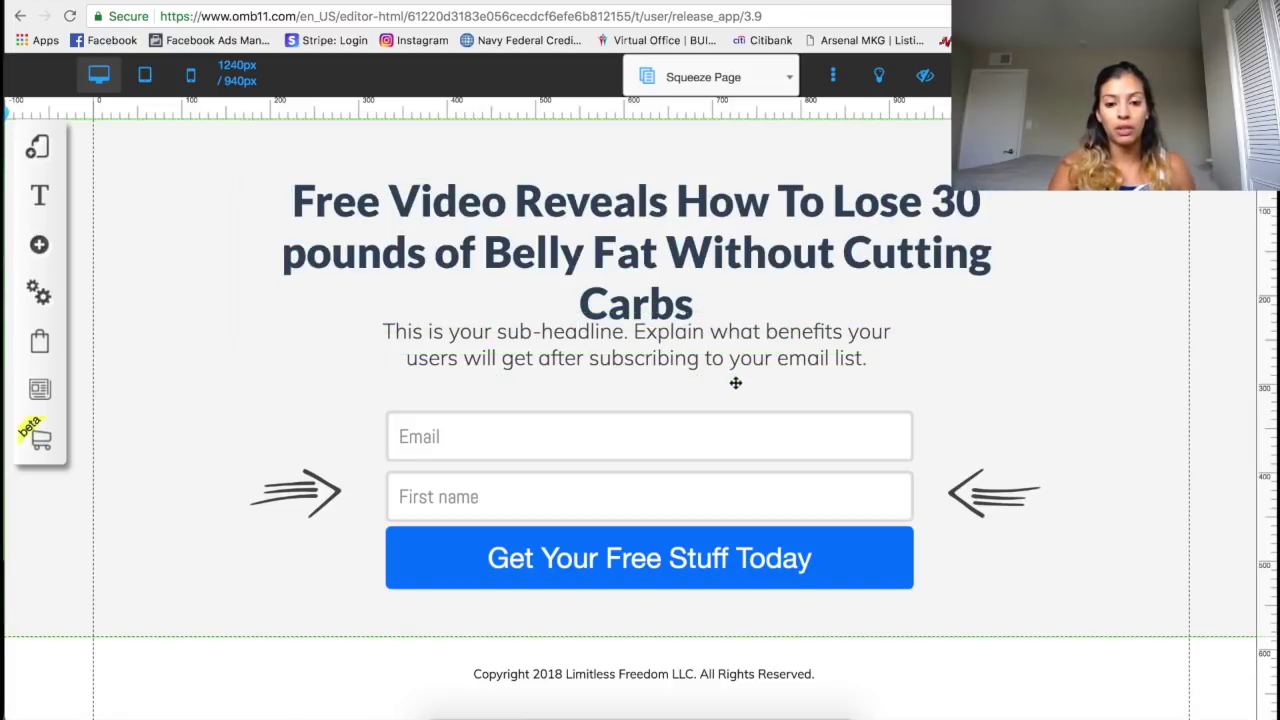
drag(734, 346, 734, 365)
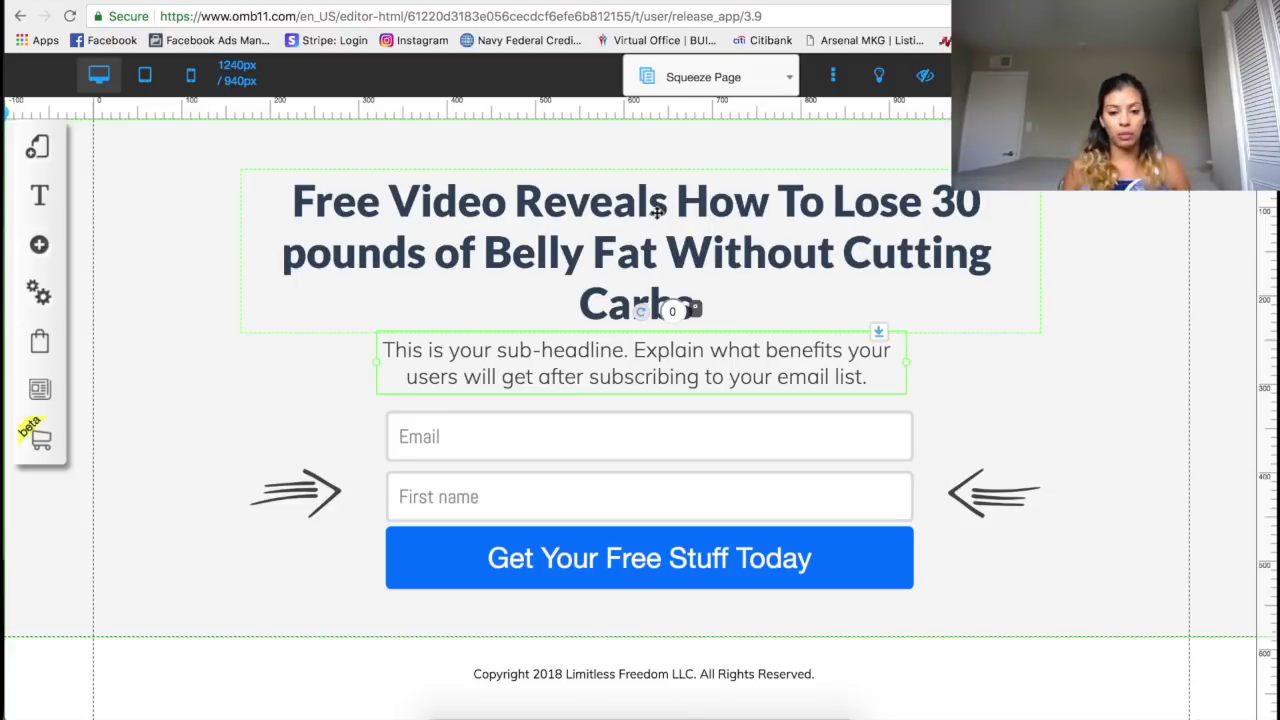
- Break the headline into three lines, starting new lines before "Lose" and before "Without"
click(692, 258)
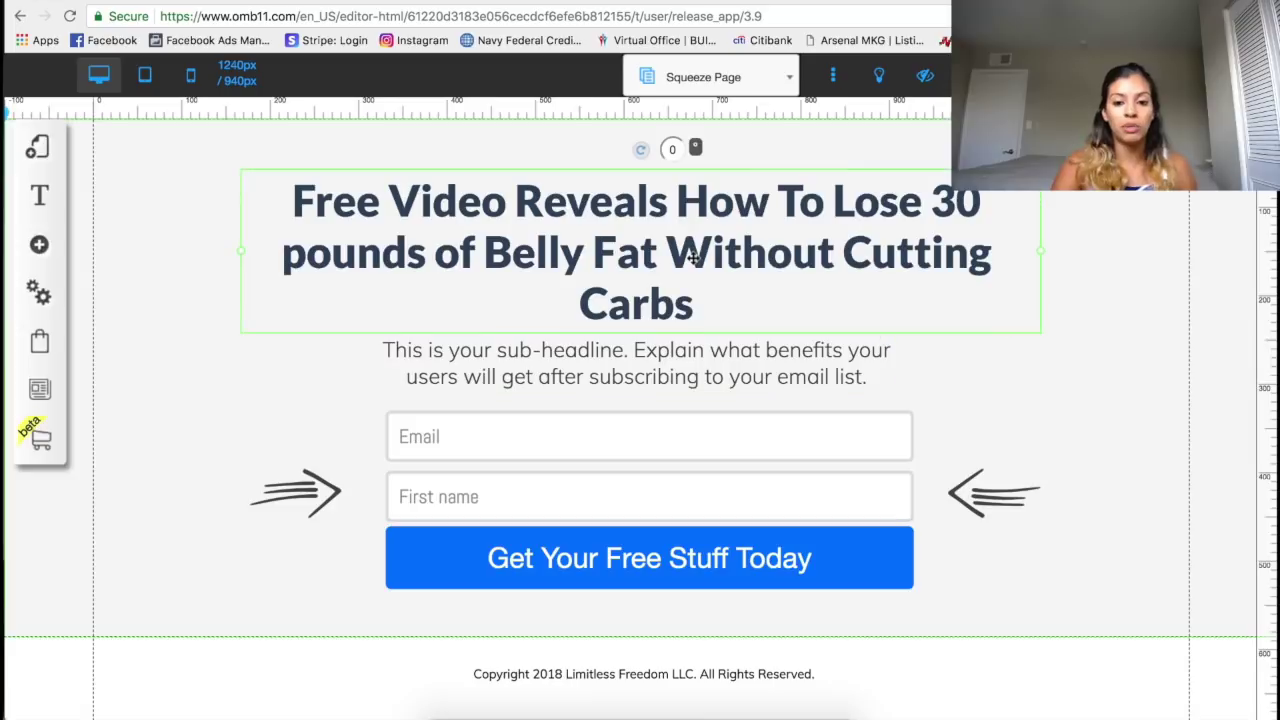
click(668, 252)
key(Return)
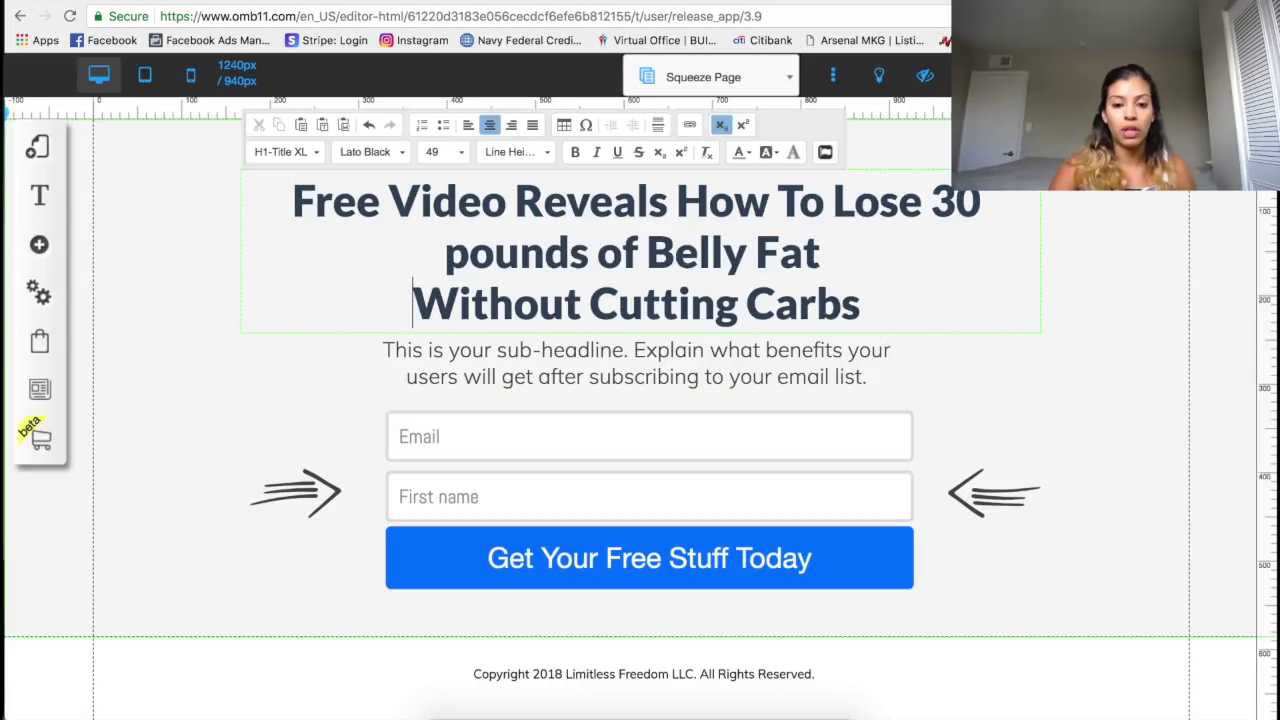
click(833, 201)
key(Return)
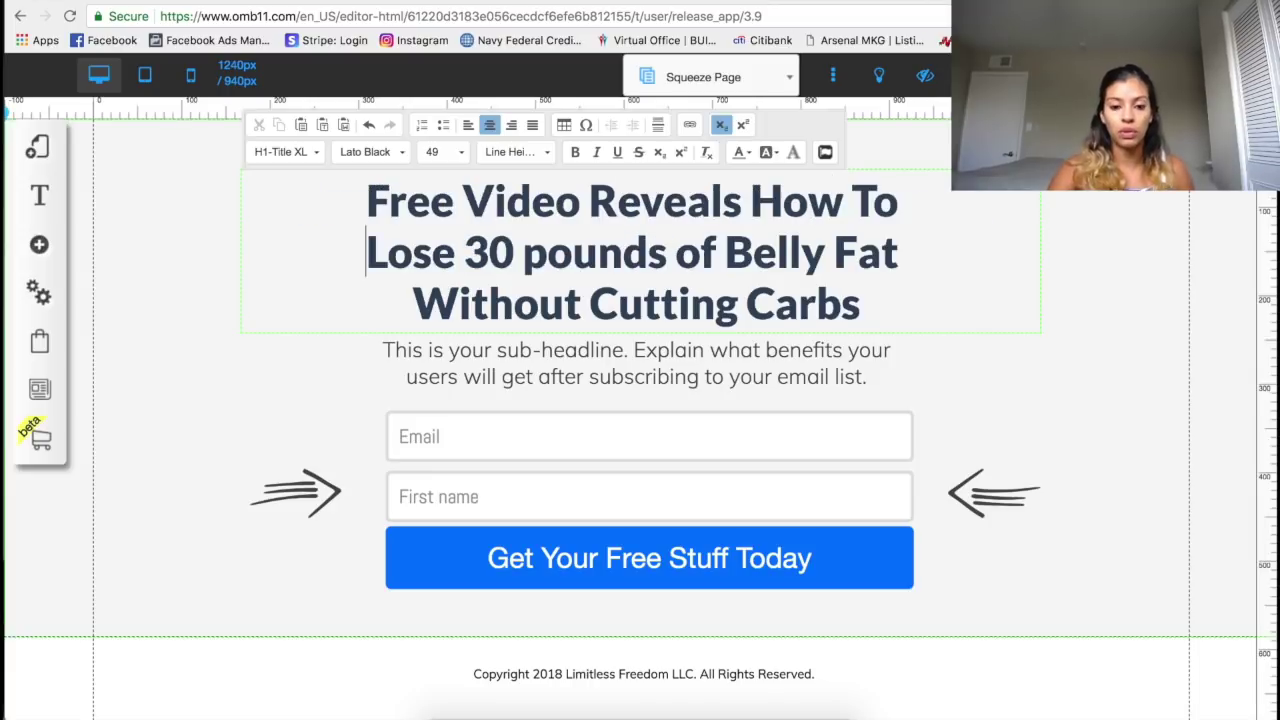
- Replace the sub-headline text with "No experience required. Beginner-friendly."
click(493, 366)
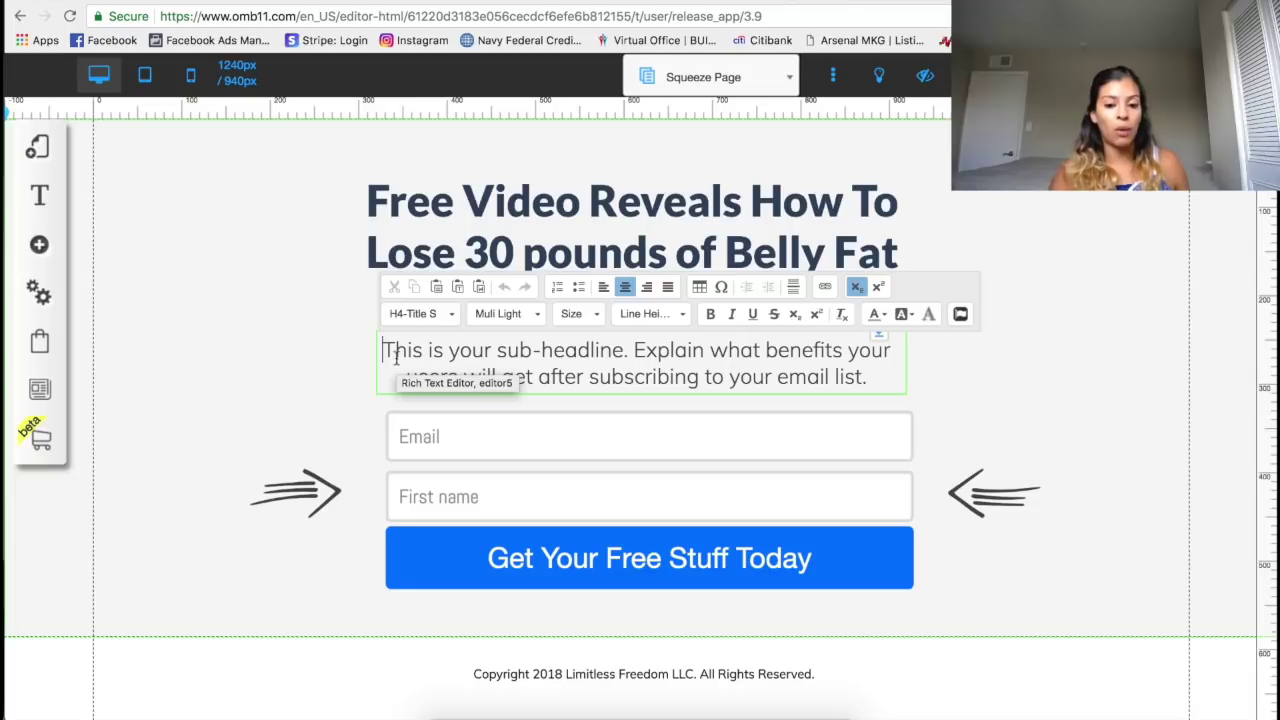
click(988, 363)
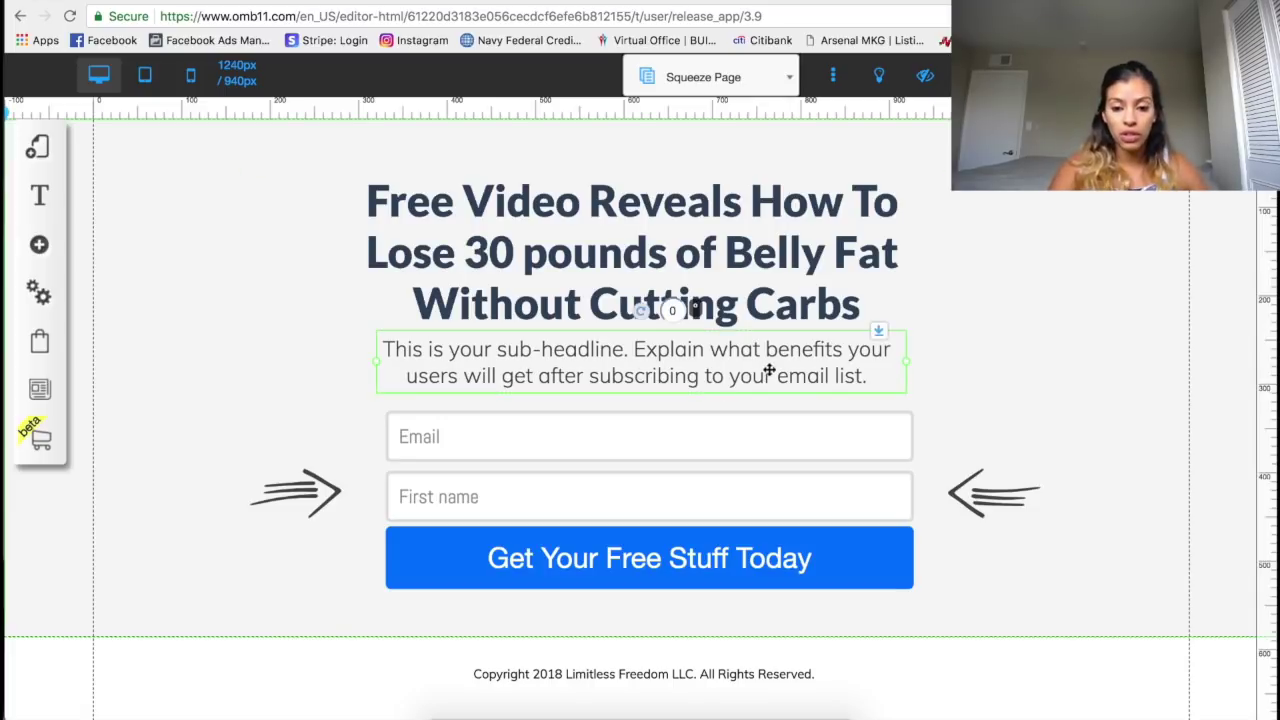
click(702, 375)
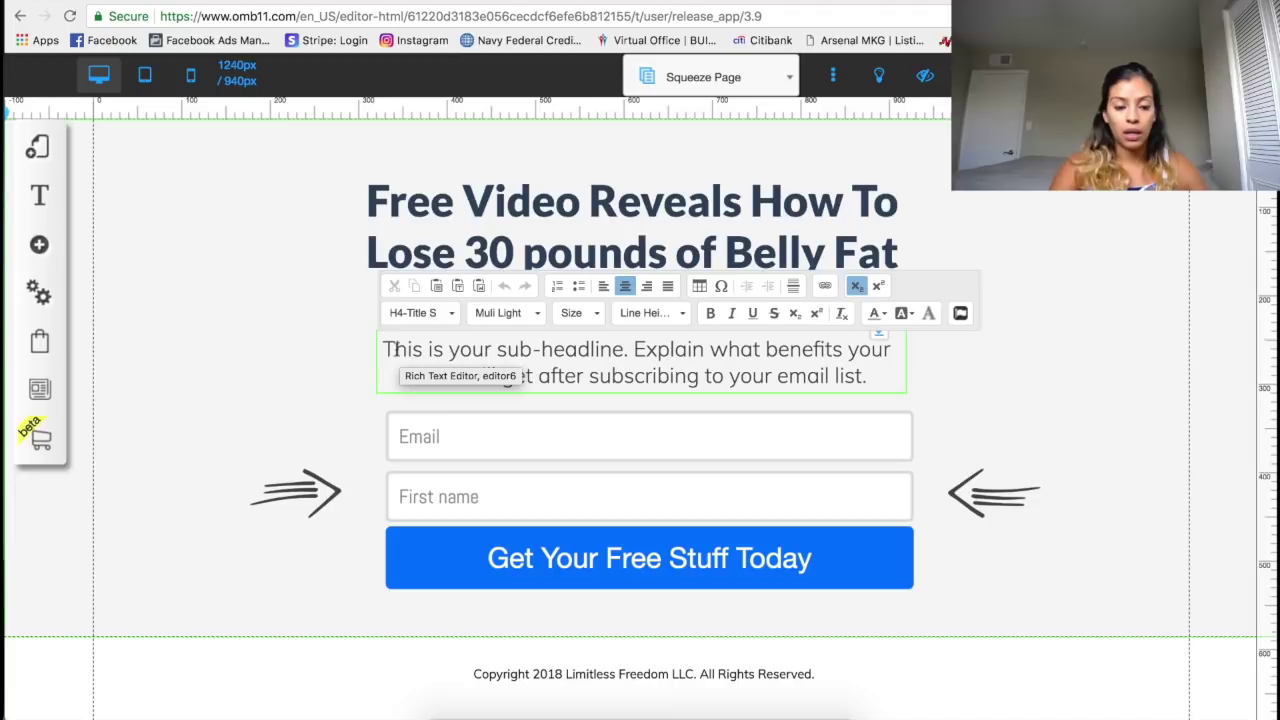
drag(384, 348, 866, 391)
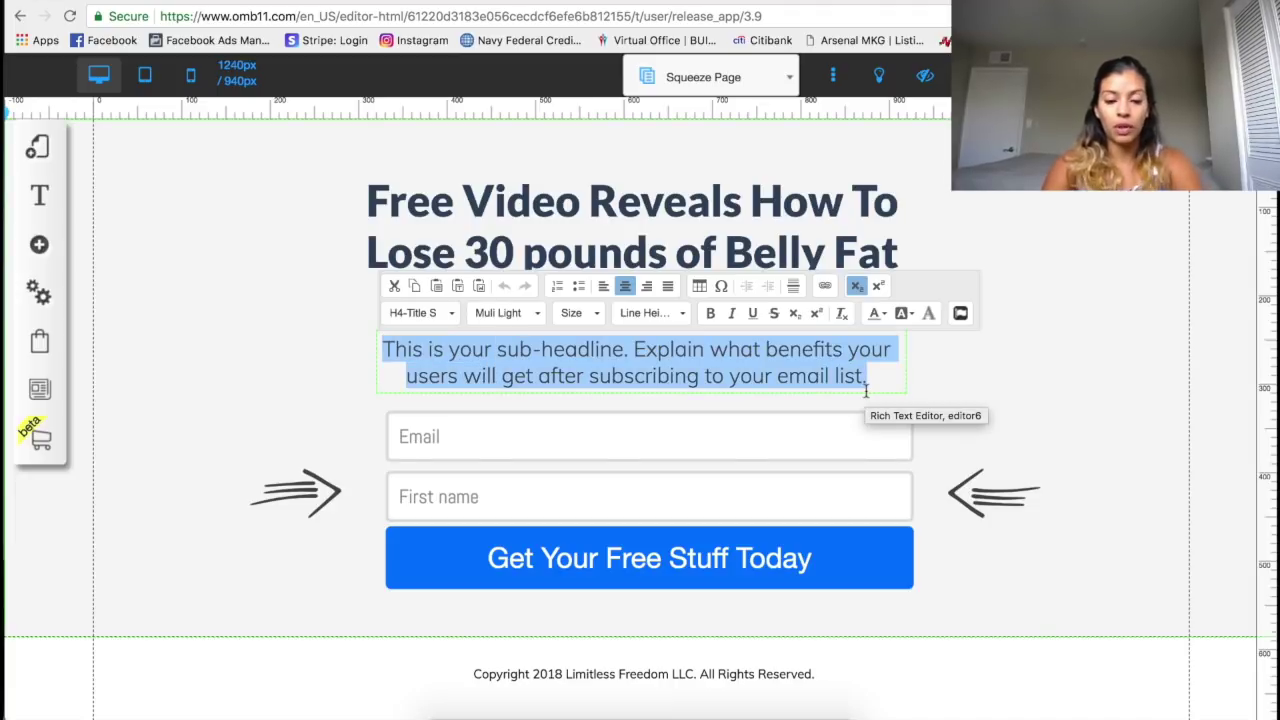
text(No )
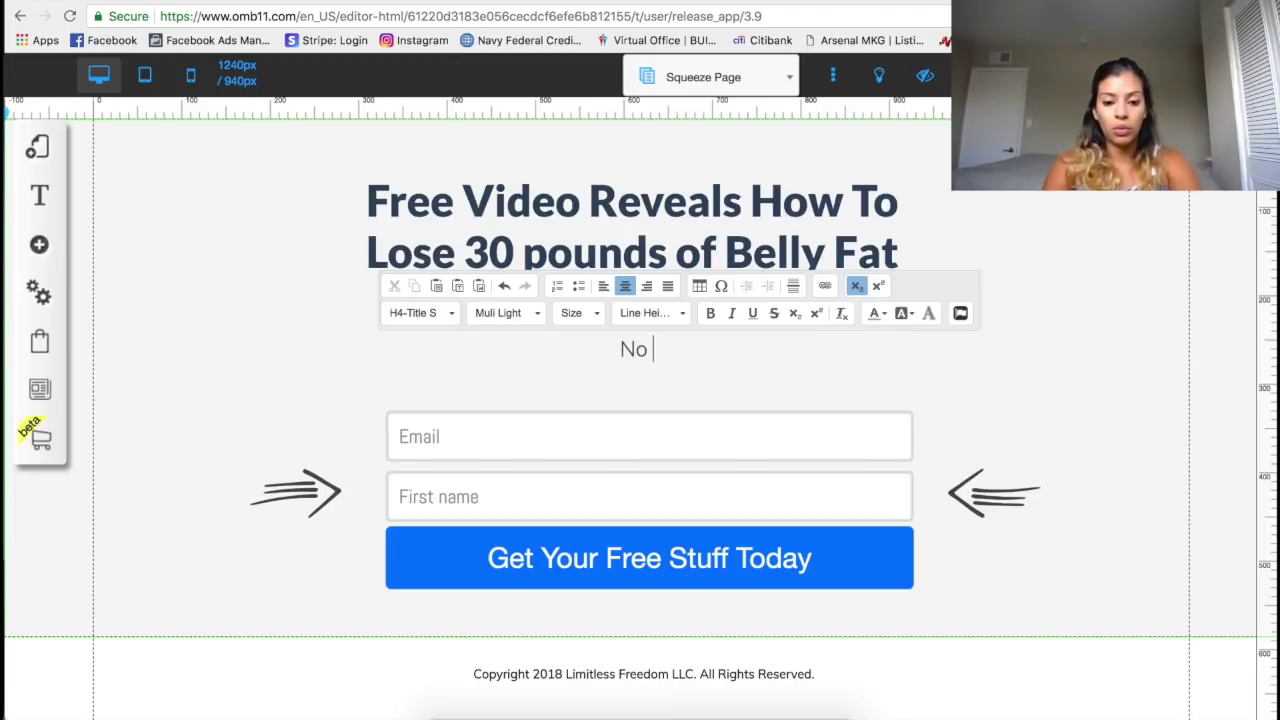
text(experience requireed)
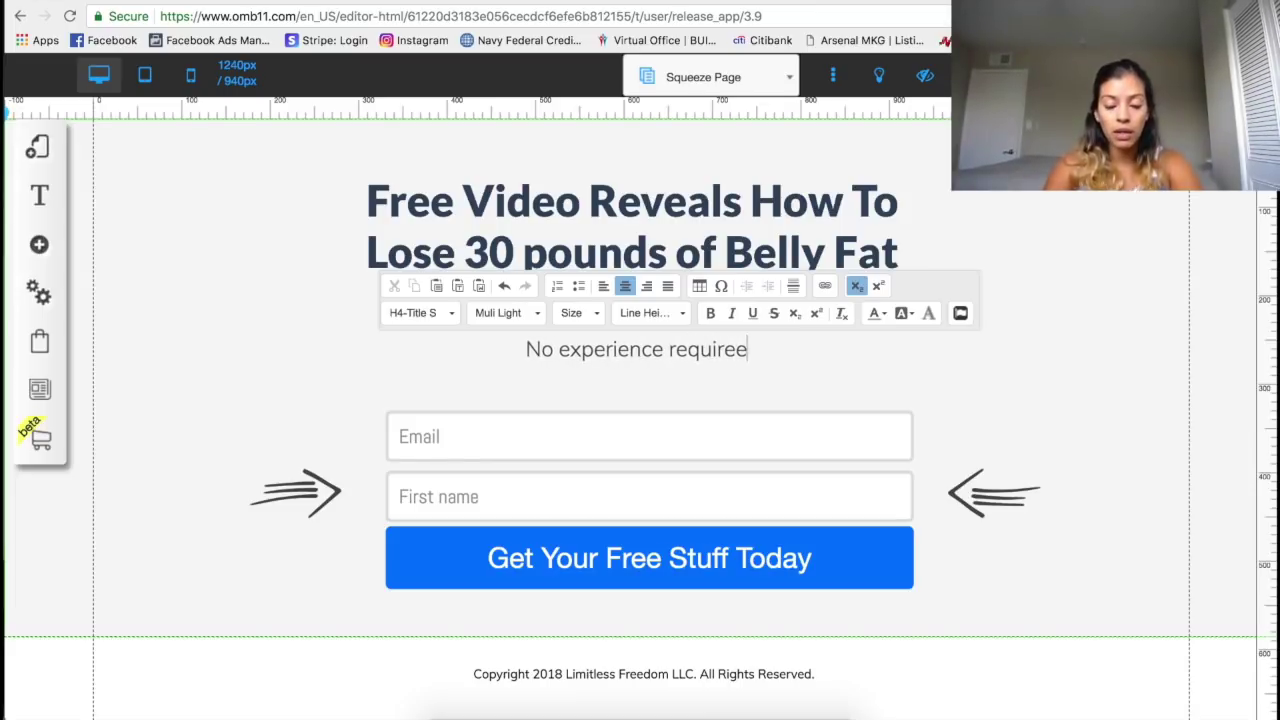
key(BackSpace)
key(BackSpace)
text(d.)
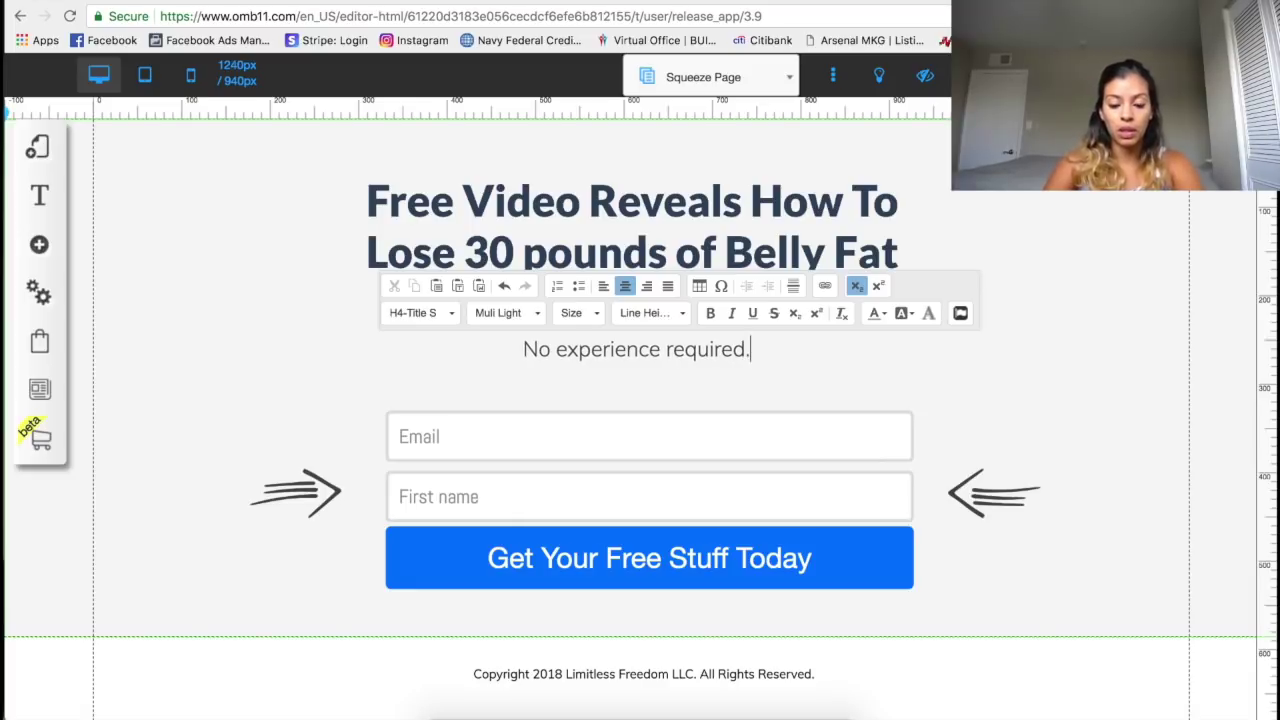
text( Beginne)
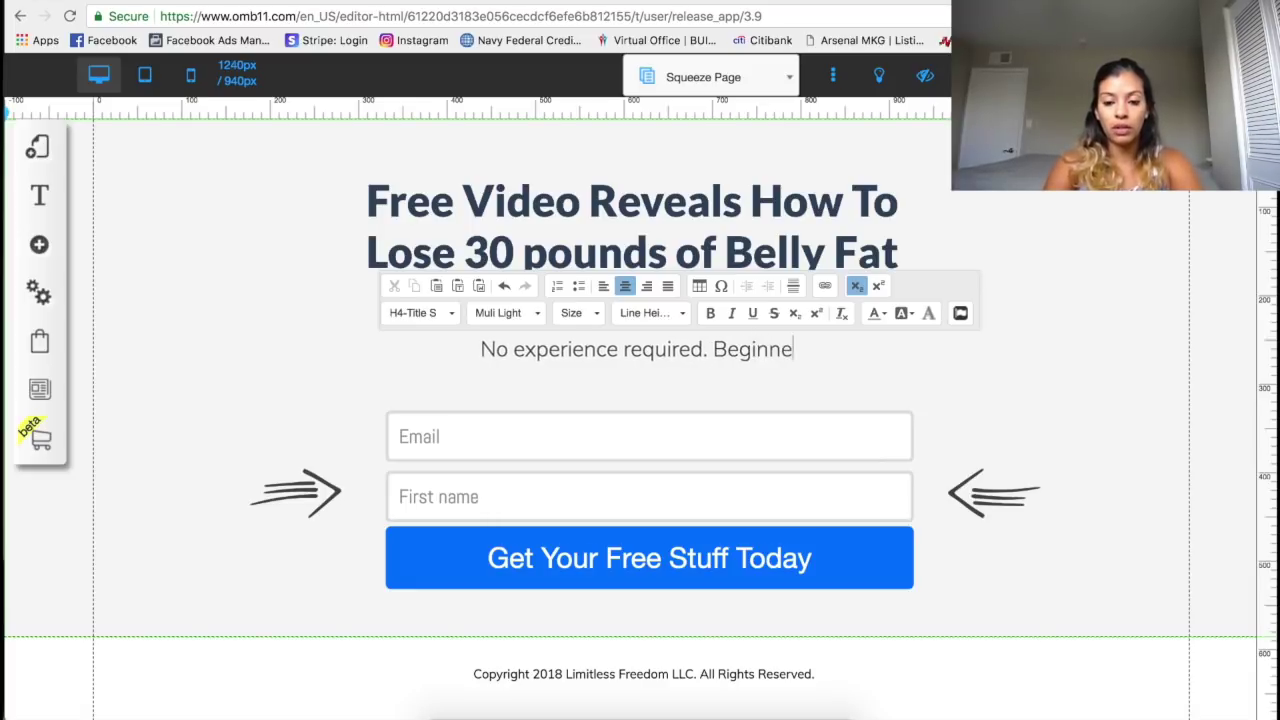
text(r-f)
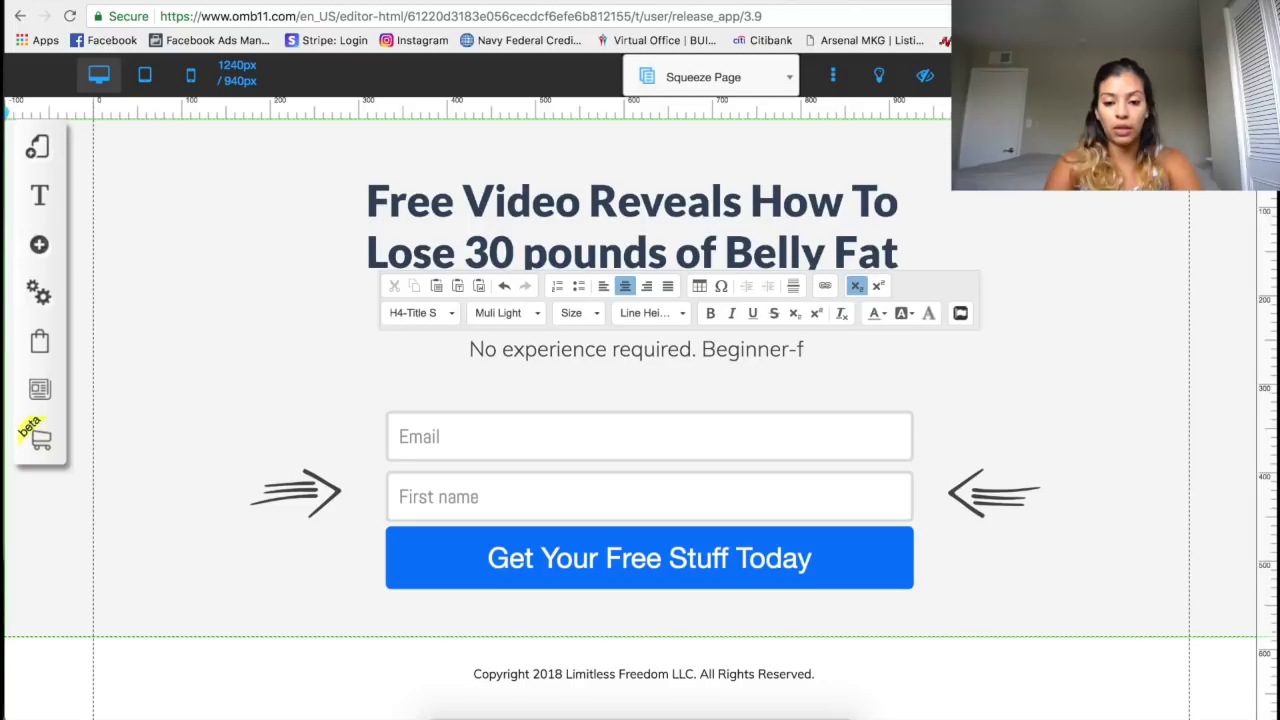
text(ireldly)
key(BackSpace)
key(BackSpace)
key(BackSpace)
key(BackSpace)
key(BackSpace)
key(BackSpace)
key(BackSpace)
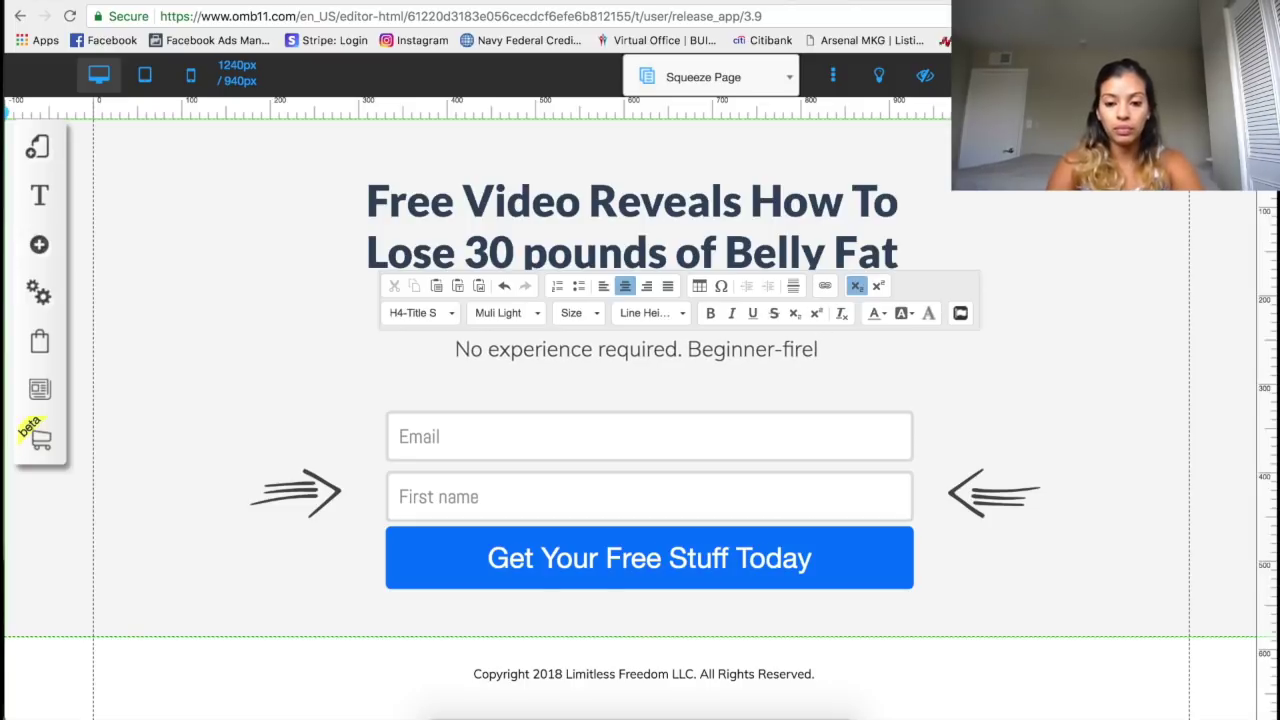
text(riendly.)
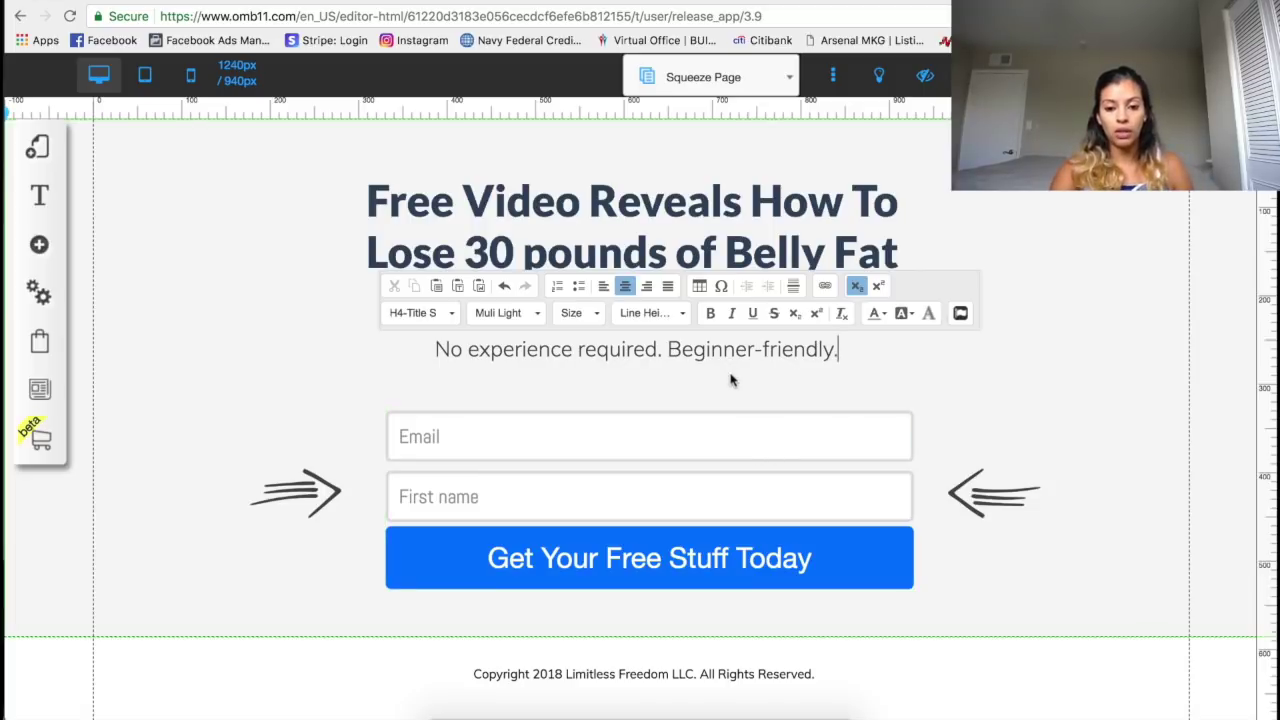
click(716, 410)
- Move the opt-in form up closer to the sub-headline and nudge the headline and sub-headline into line above it
drag(706, 451, 703, 431)
drag(690, 300, 695, 301)
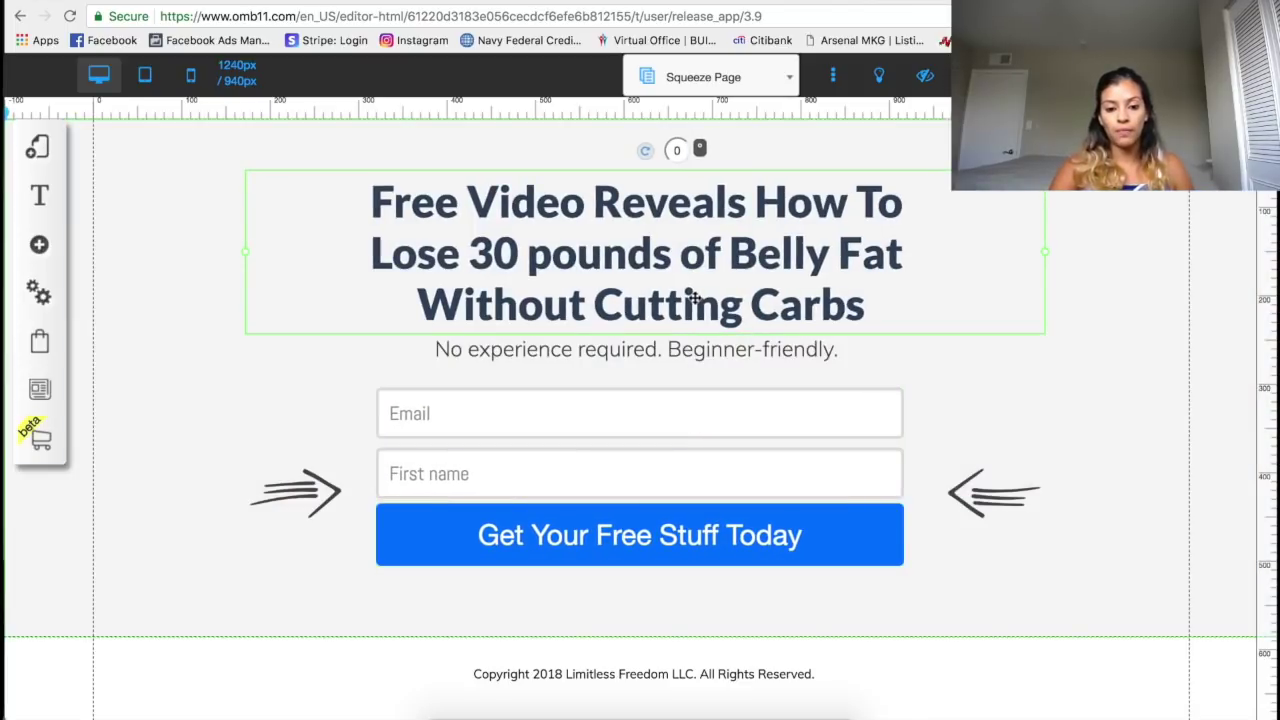
drag(697, 349, 696, 352)
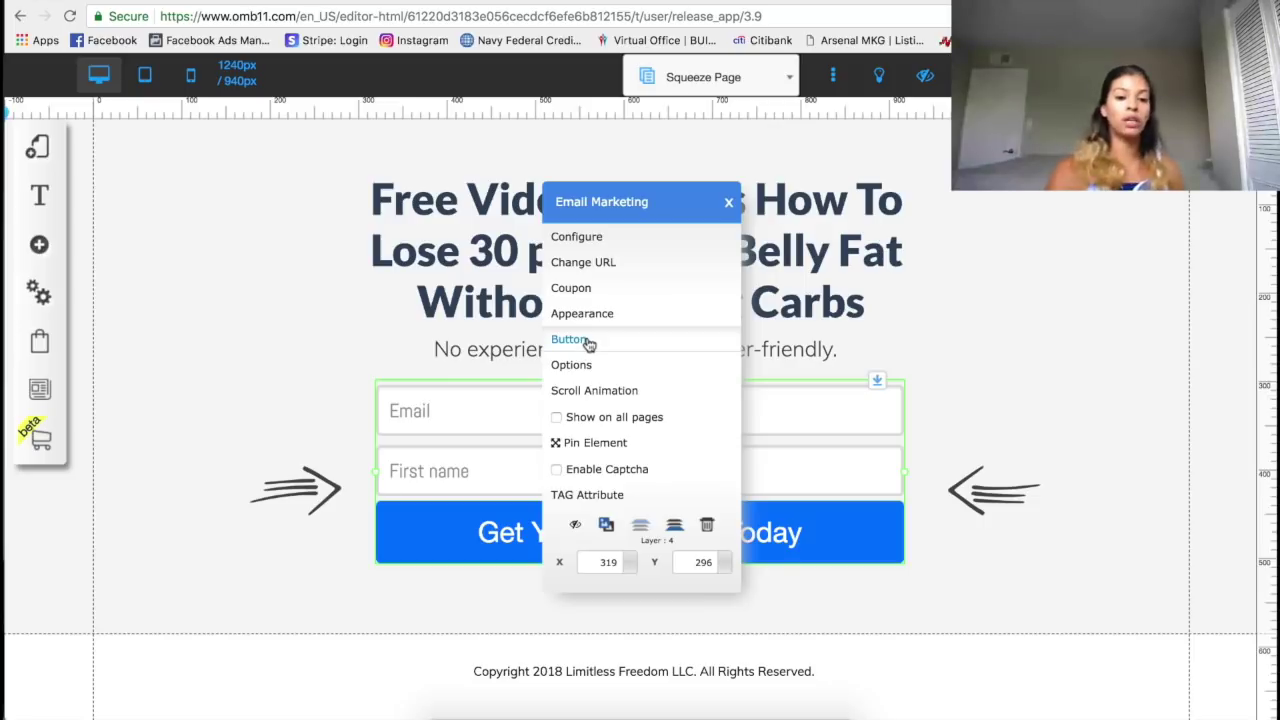
- Try to change the form button's text to "Yes, Give Me Immediate Access Now!" and look through its icon settings
click(585, 342)
triple_click(695, 348)
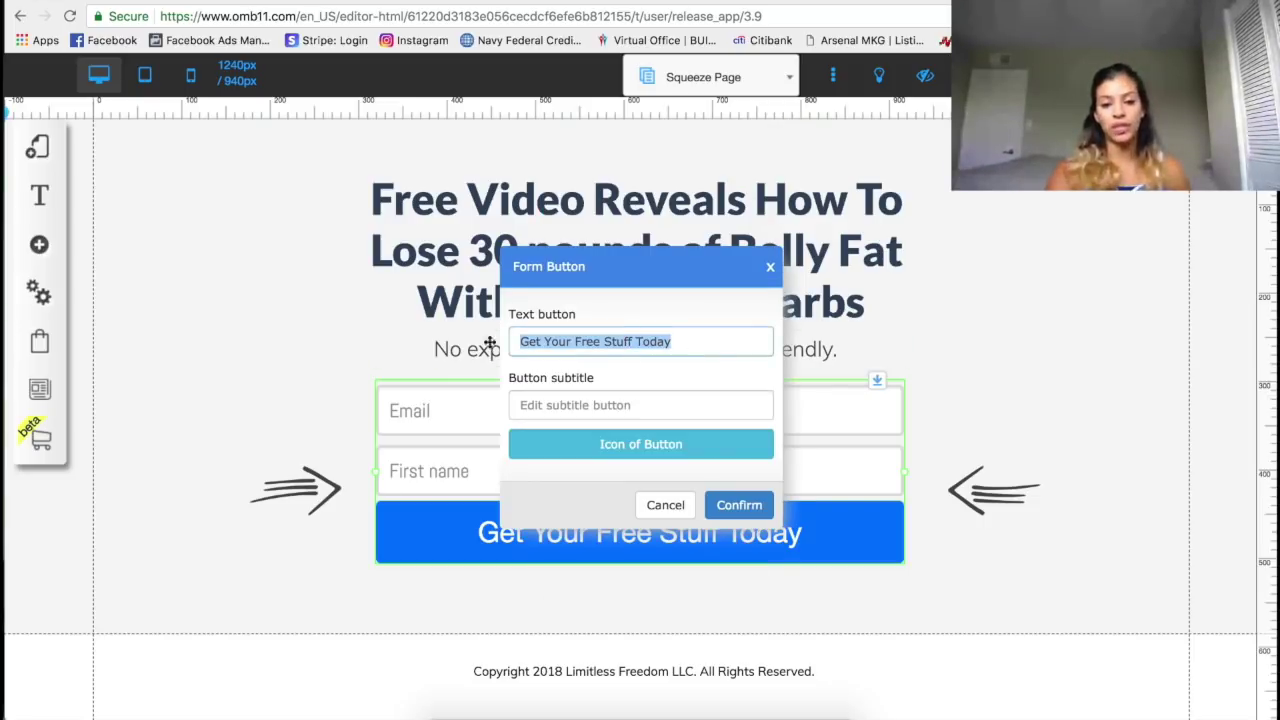
text(Yes)
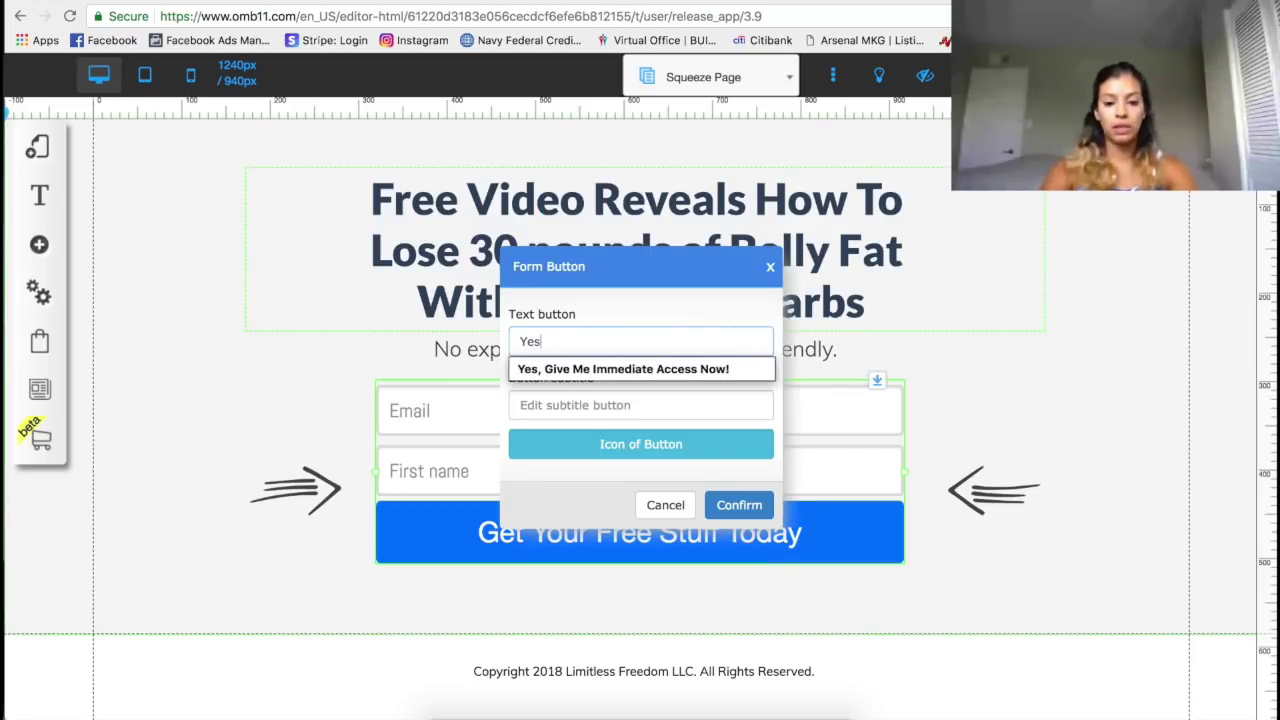
click(565, 372)
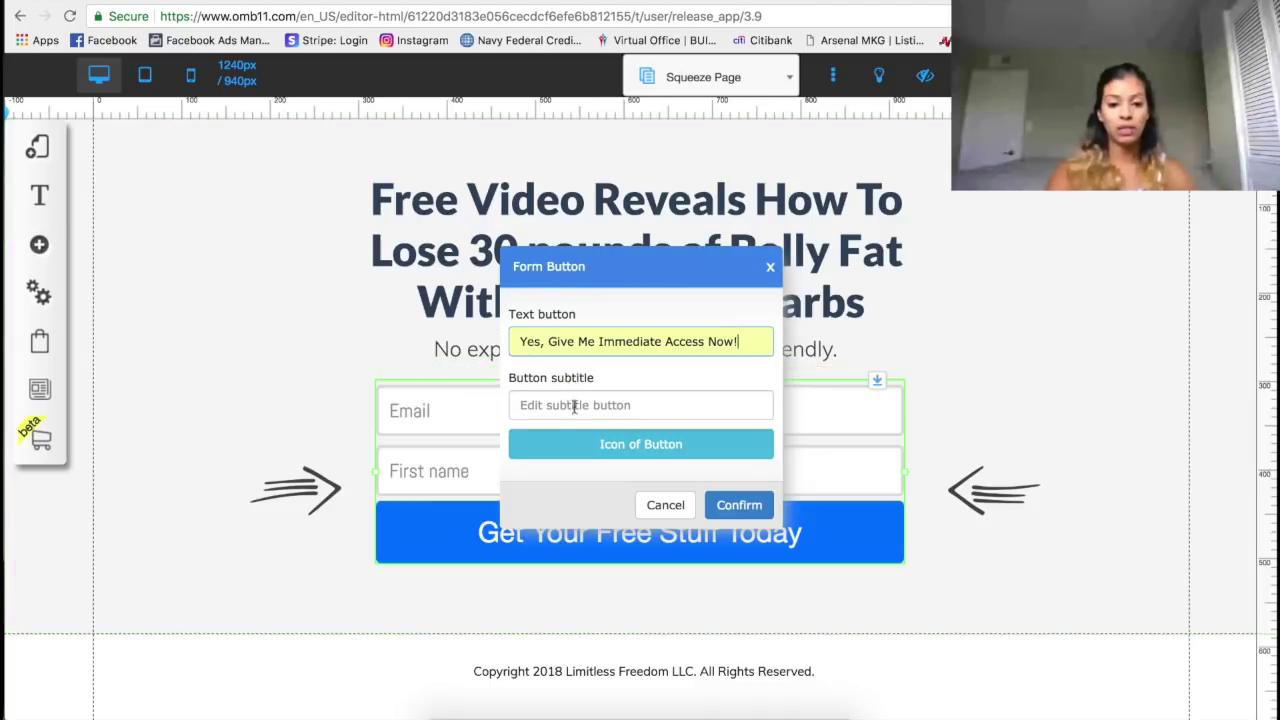
click(636, 448)
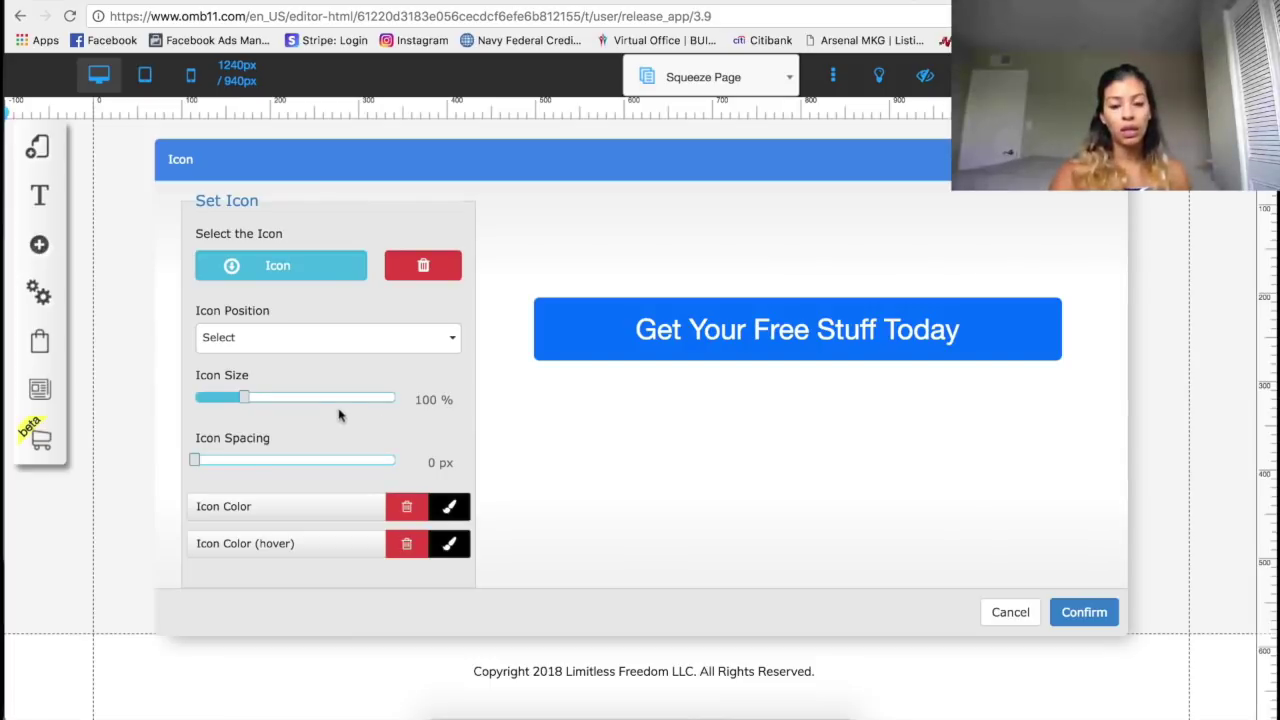
scroll(340, 414, down, 2)
scroll(340, 414, up, 1)
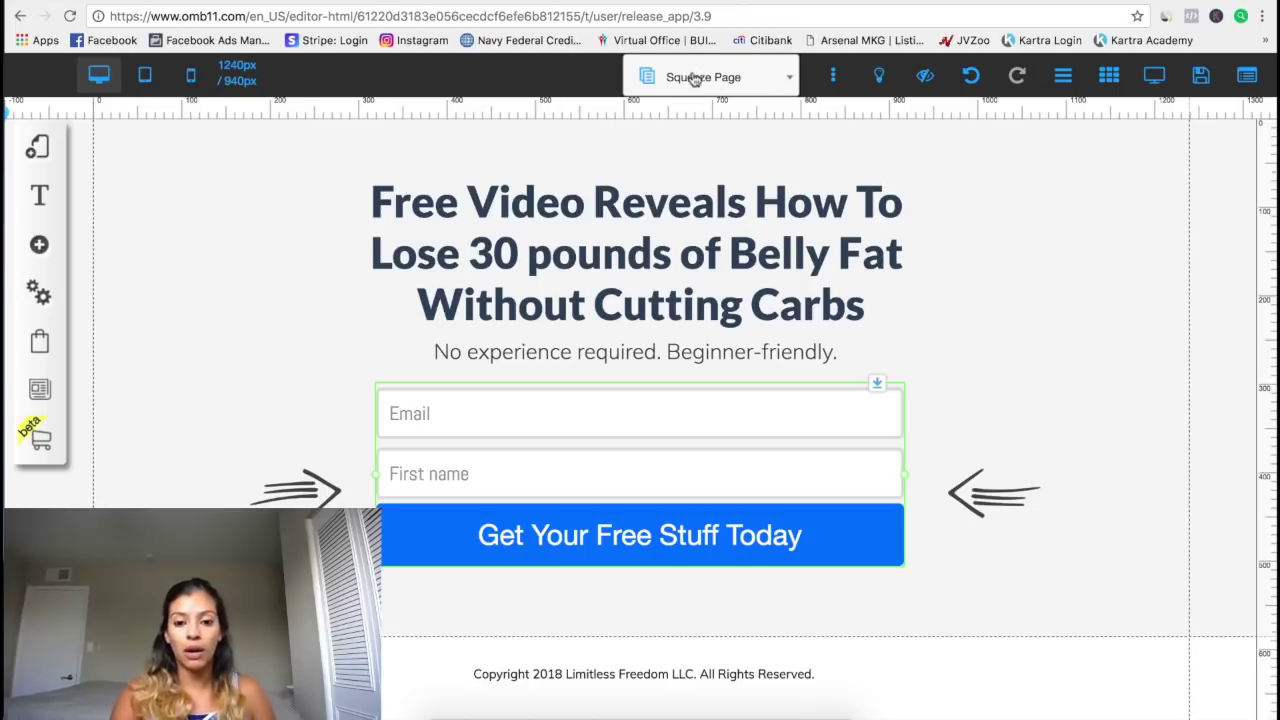
- Link the opt-in form's Subscription Confirmed action to the Thank You page, opening in the same tab
click(667, 445)
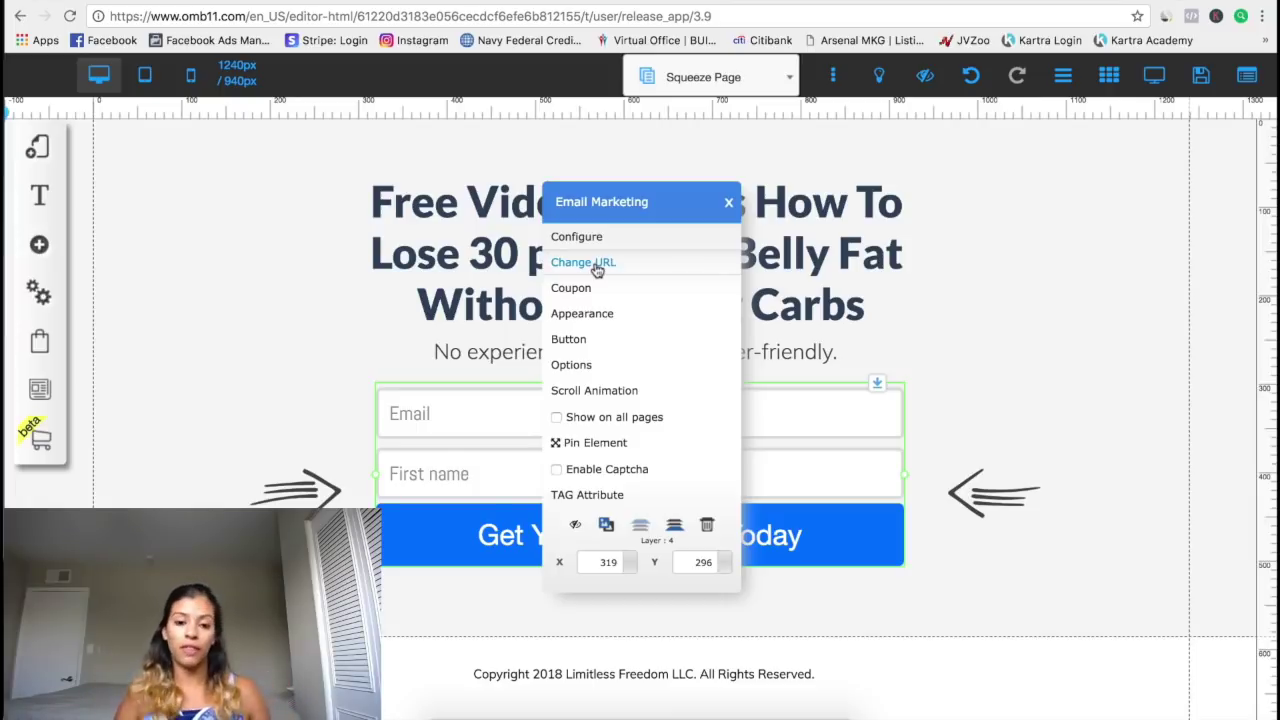
click(787, 448)
right_click(787, 448)
click(585, 259)
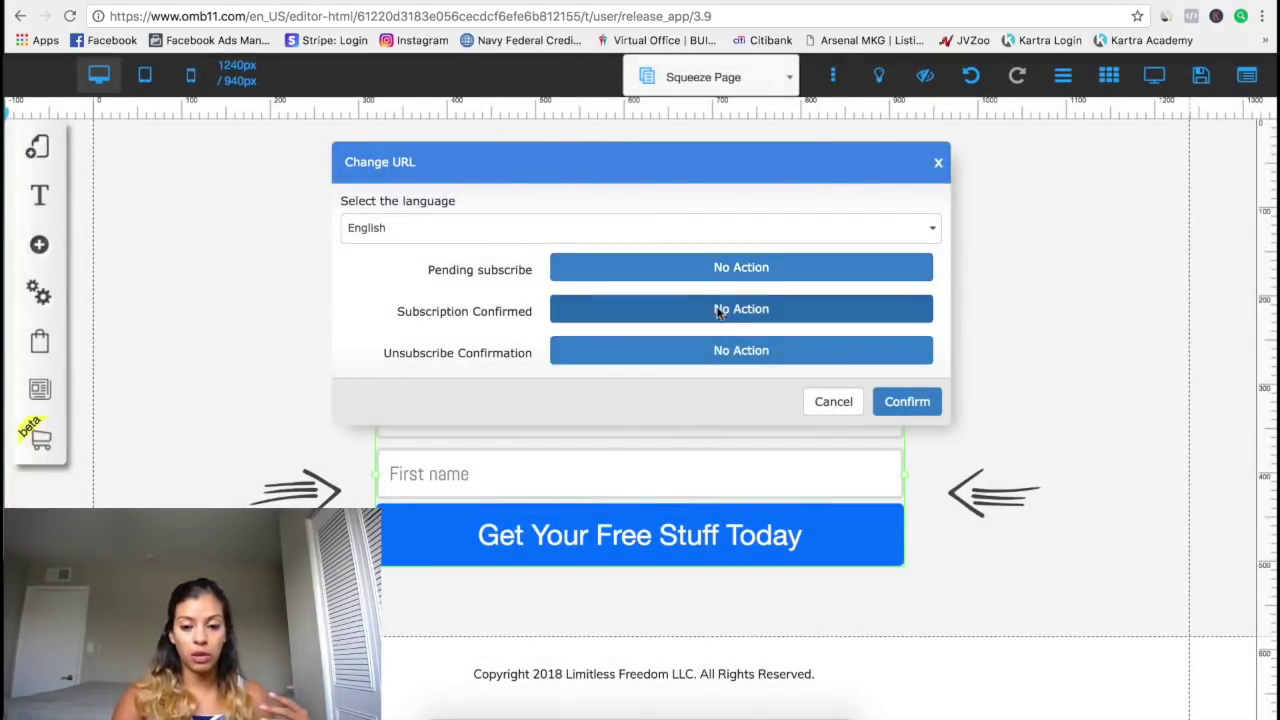
click(718, 313)
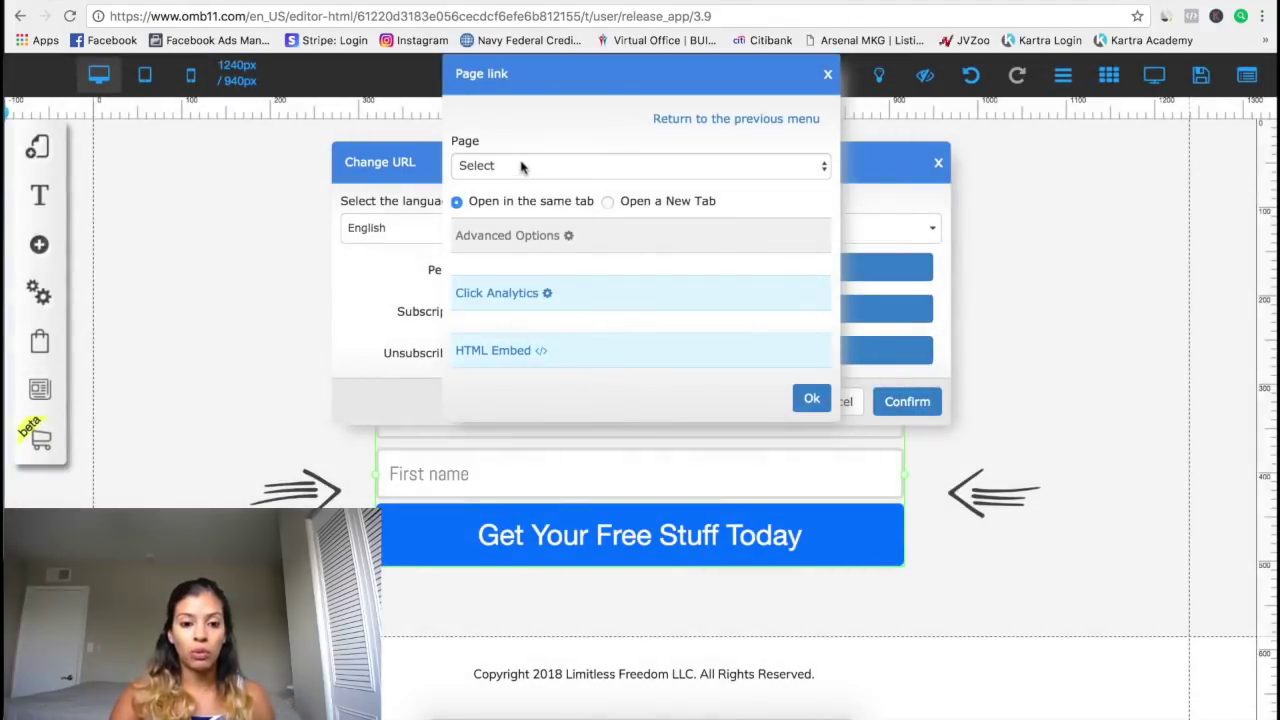
click(522, 166)
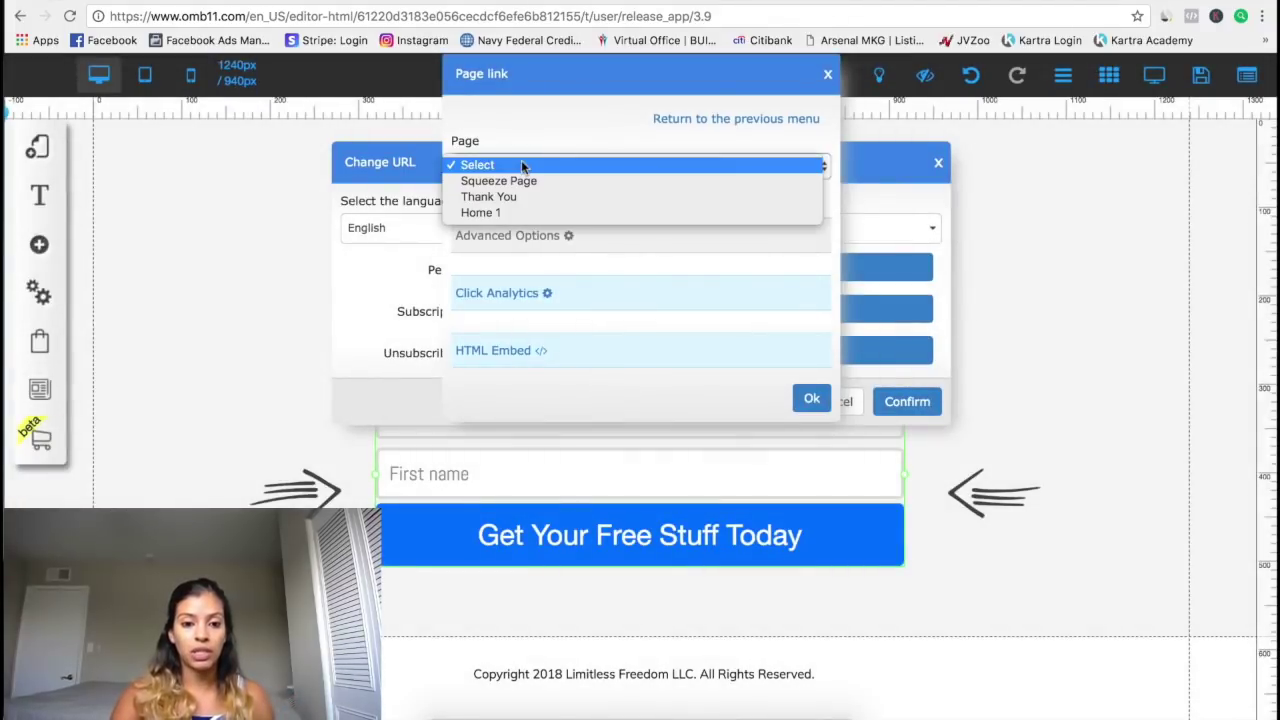
click(500, 197)
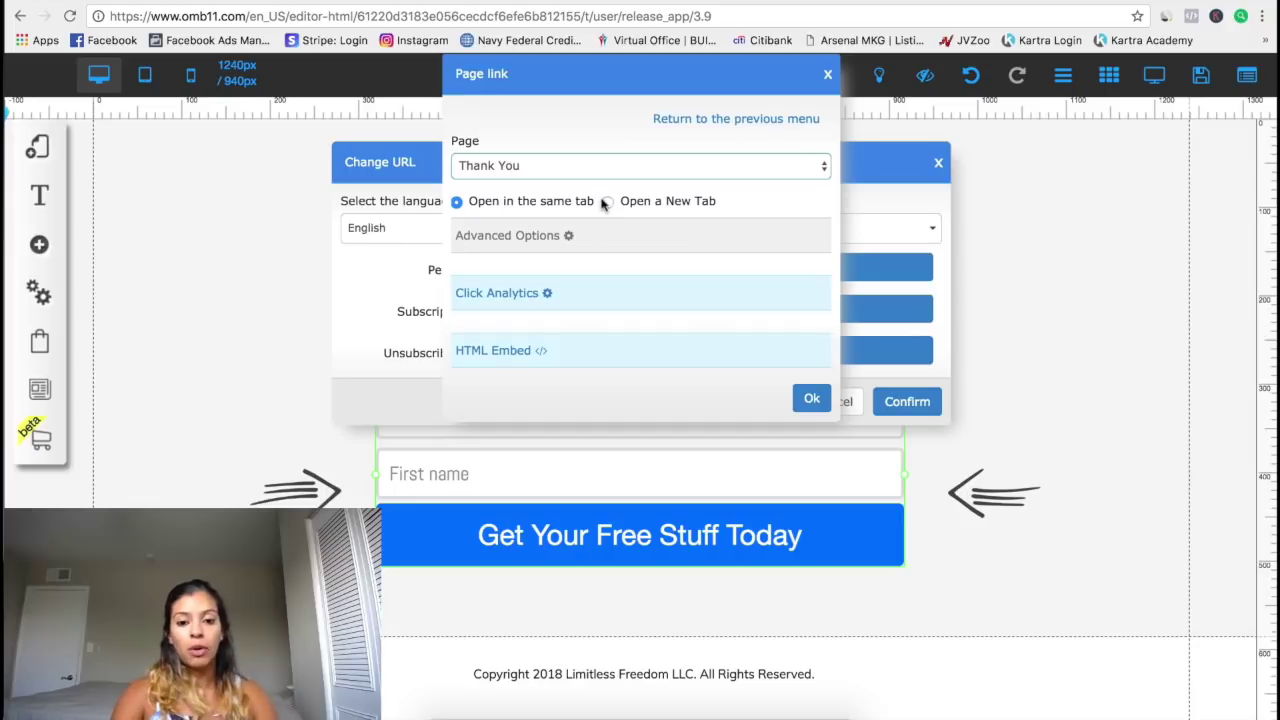
click(811, 398)
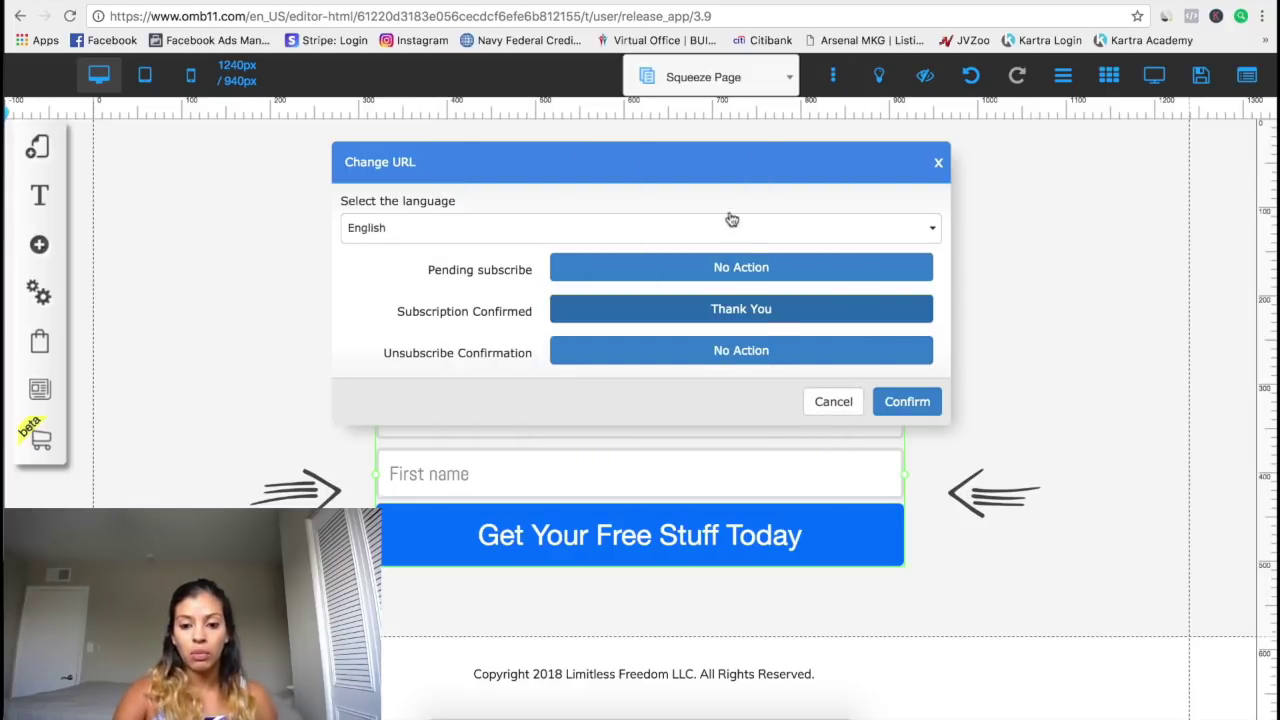
- Link the opt-in form's Pending subscribe action to the Thank You page, opening in the same tab, and save the URL changes
click(740, 267)
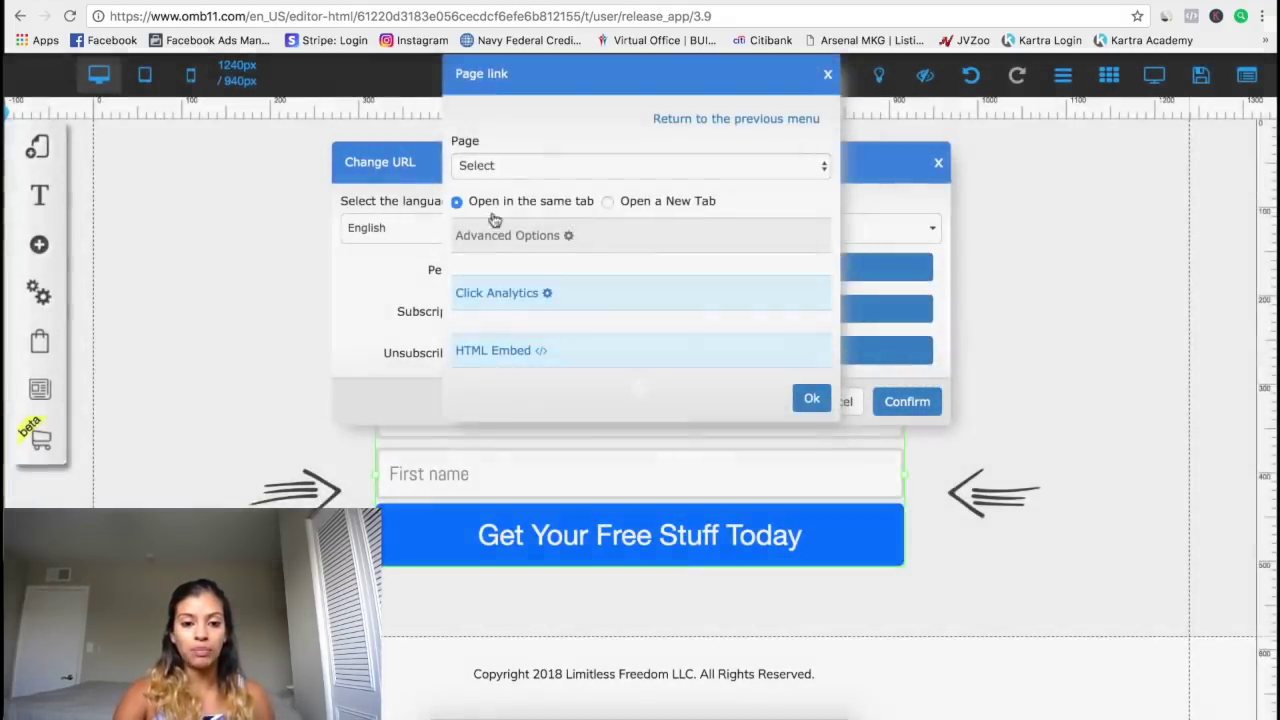
click(540, 165)
click(557, 235)
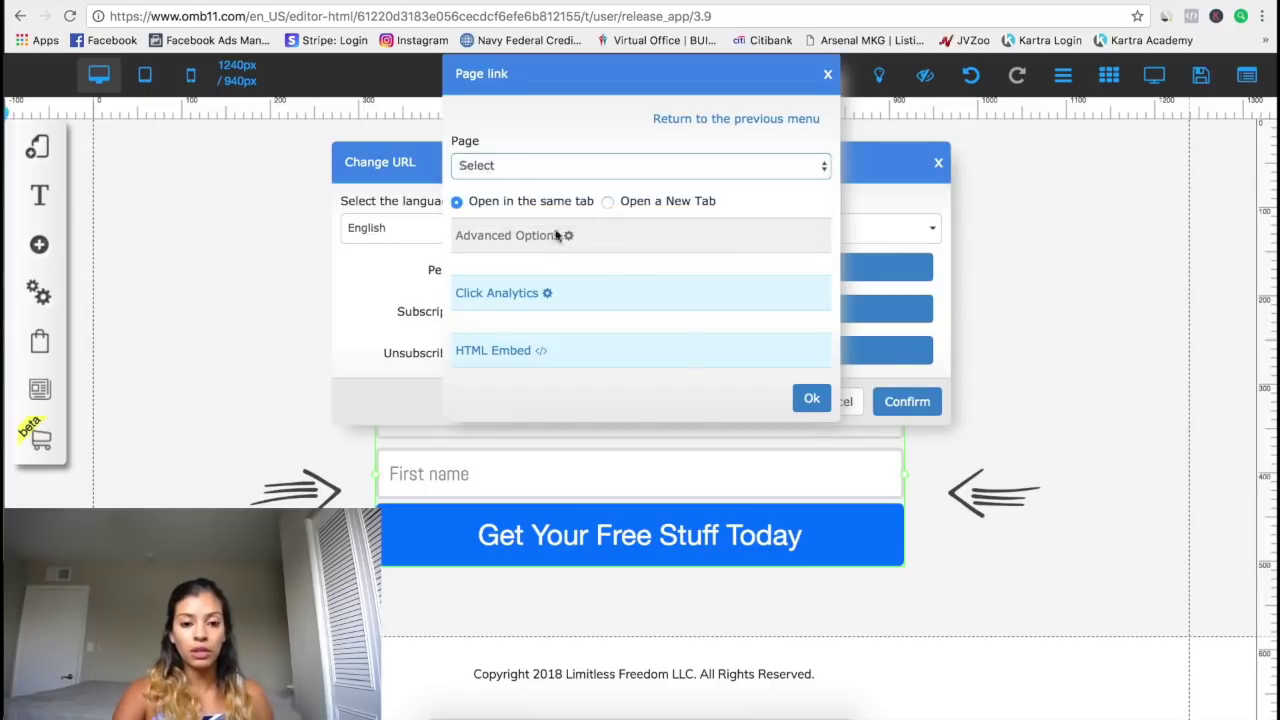
click(812, 400)
click(910, 403)
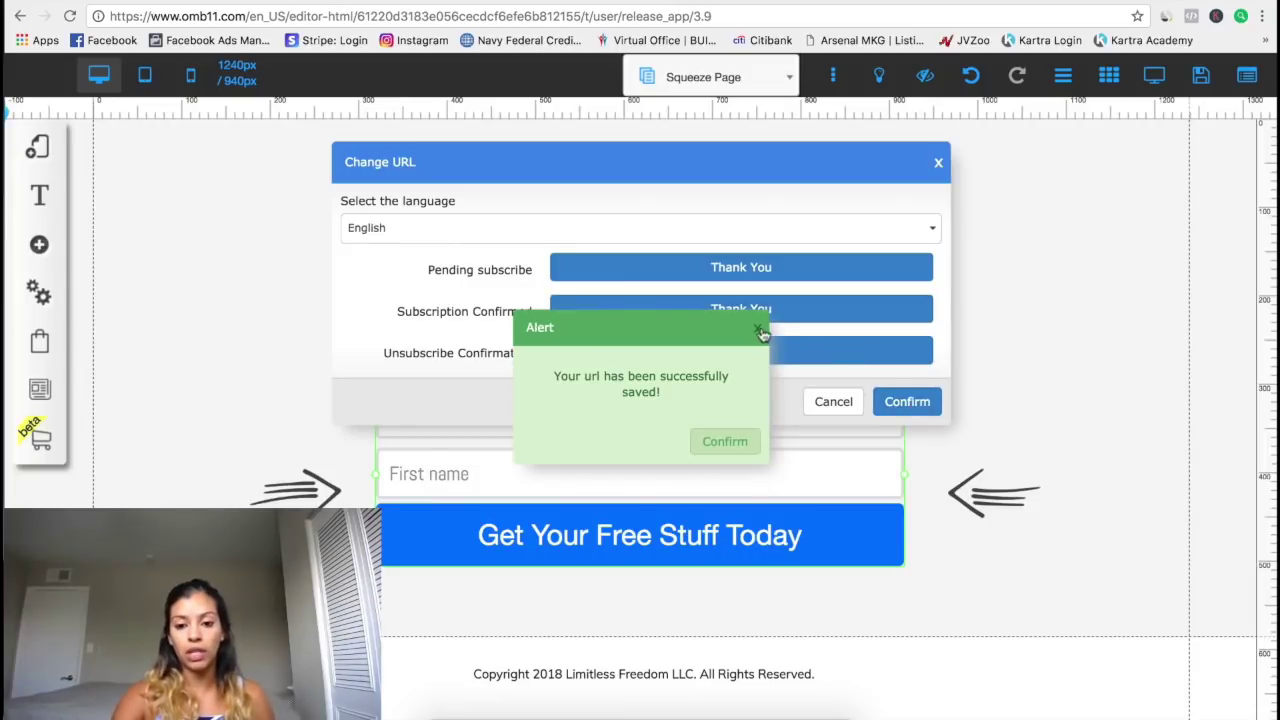
click(758, 328)
click(938, 162)
- Switch to the Thank You page and replace the blue "Thank You" words in its headline with "Congrats!"
click(758, 92)
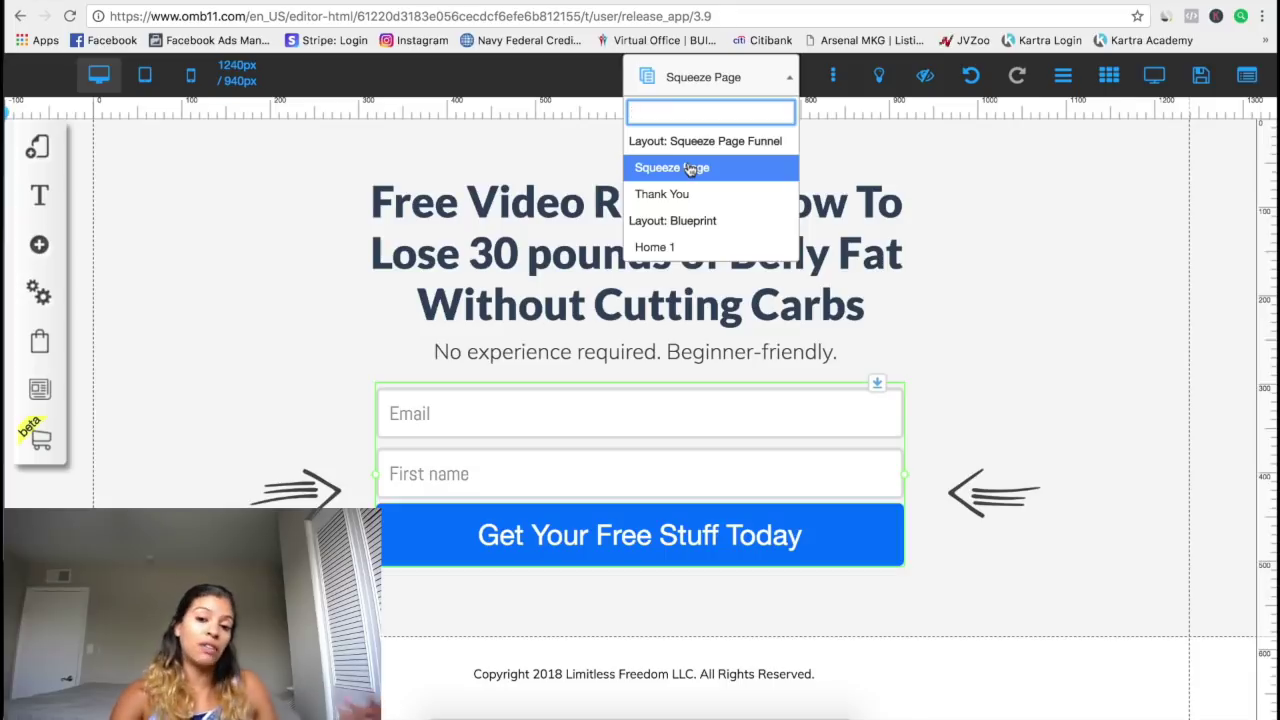
click(655, 195)
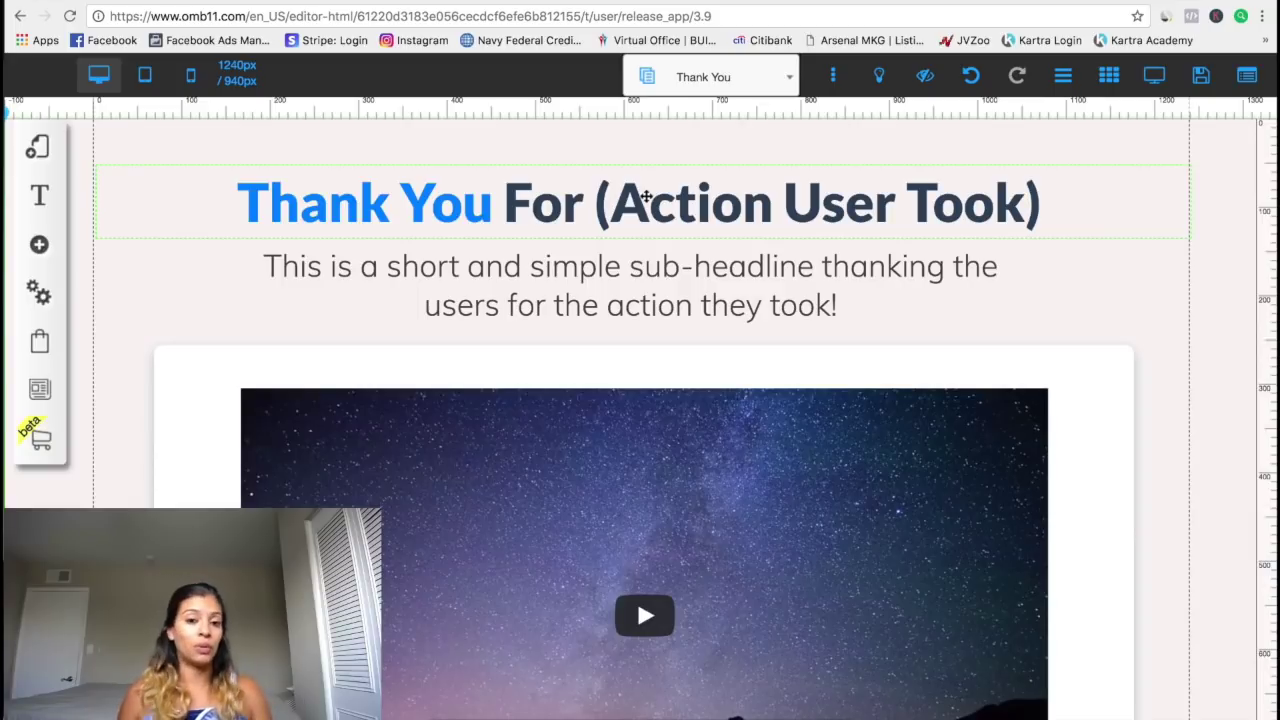
click(609, 202)
click(609, 202)
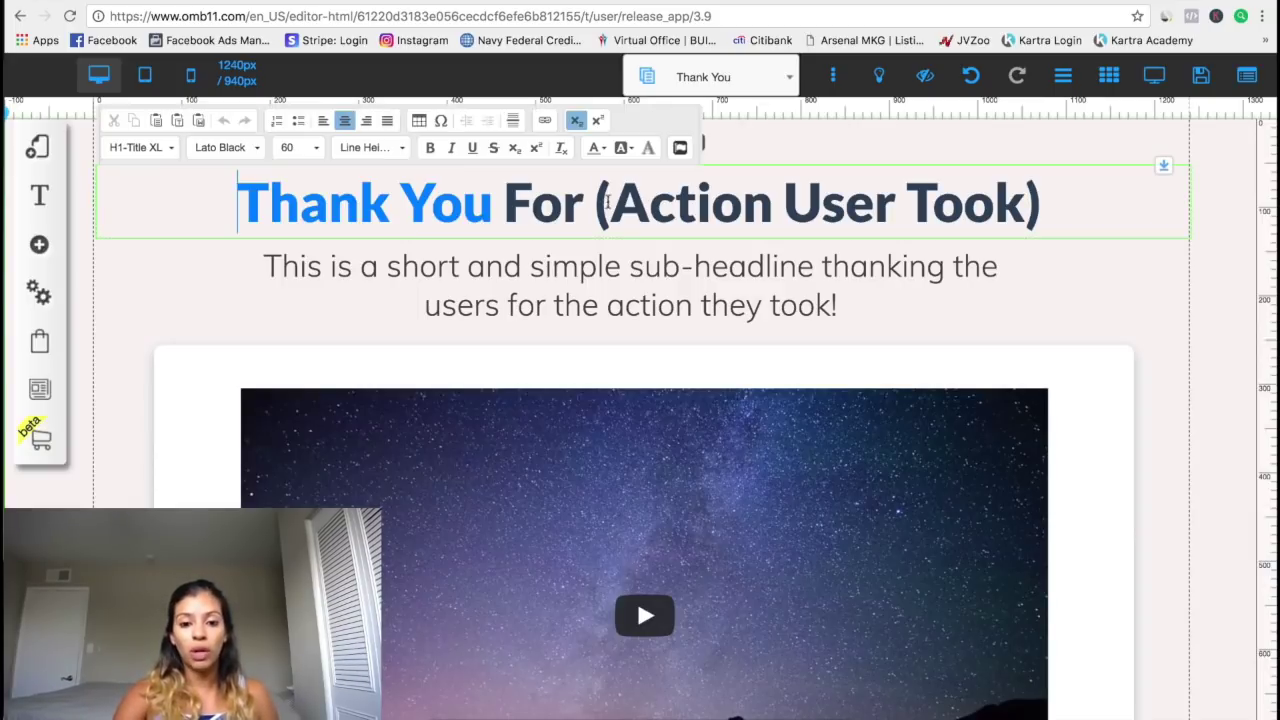
drag(496, 204, 248, 207)
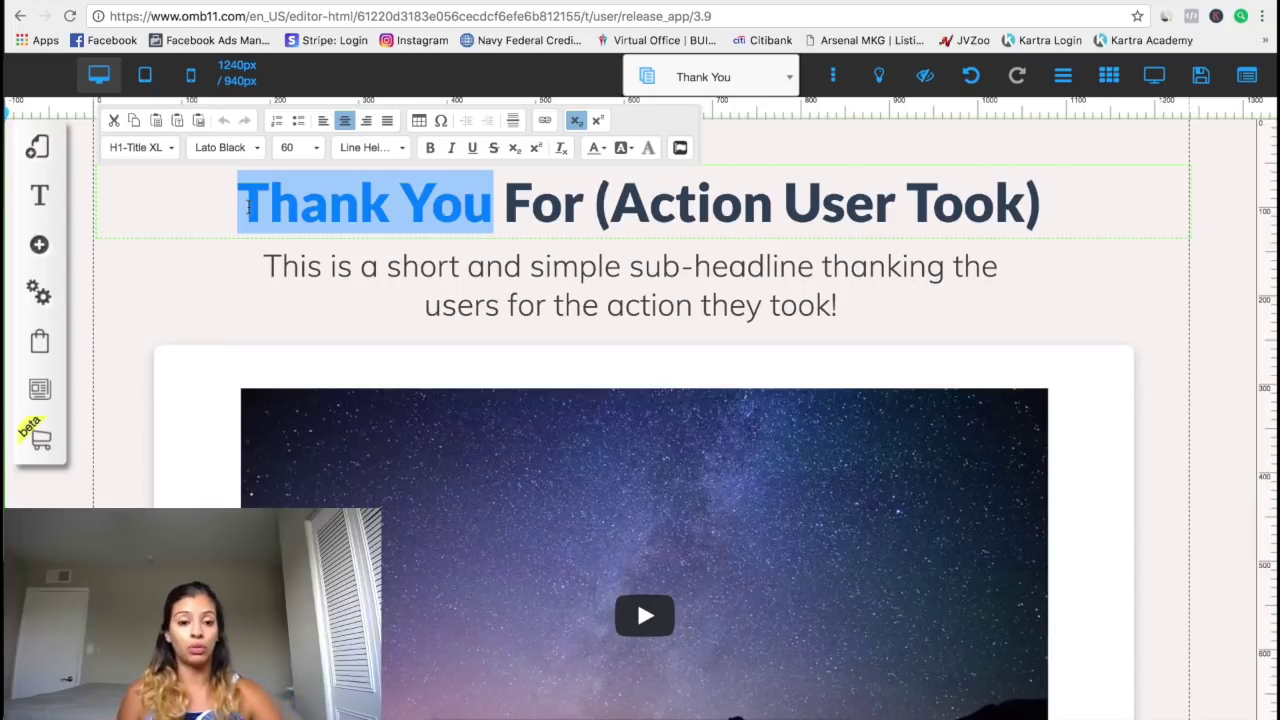
text(Con)
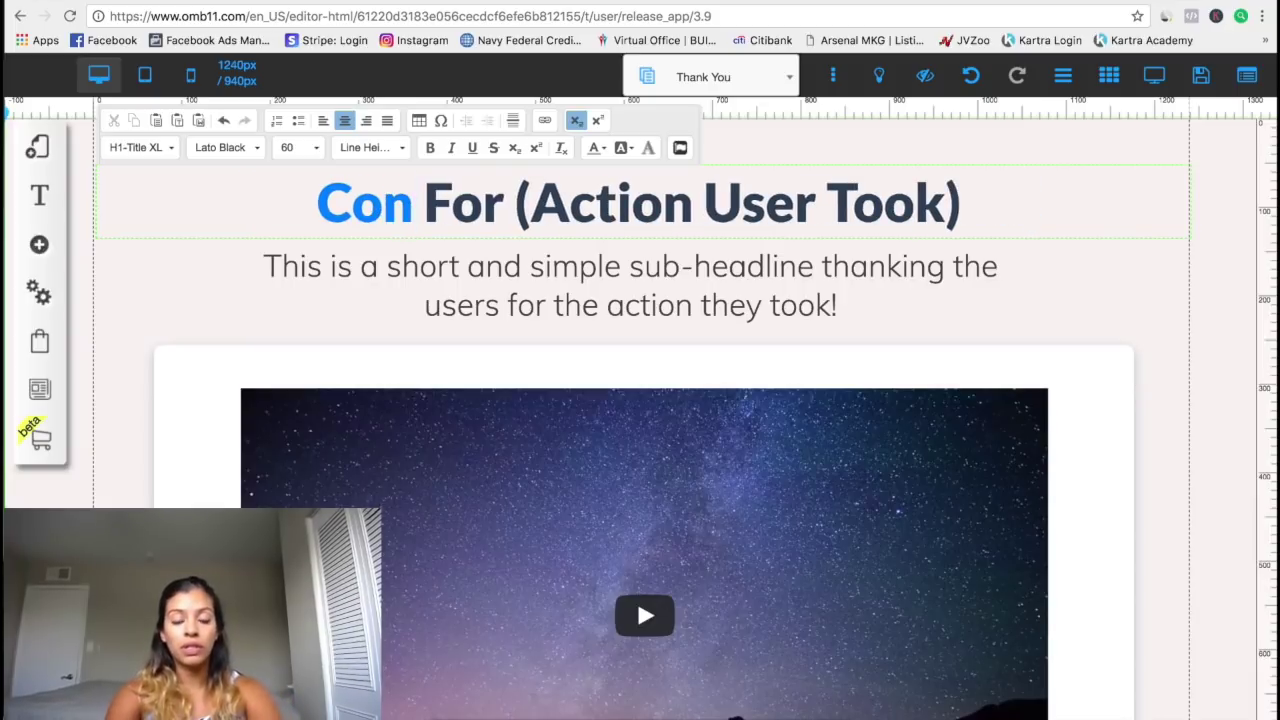
text(grats!)
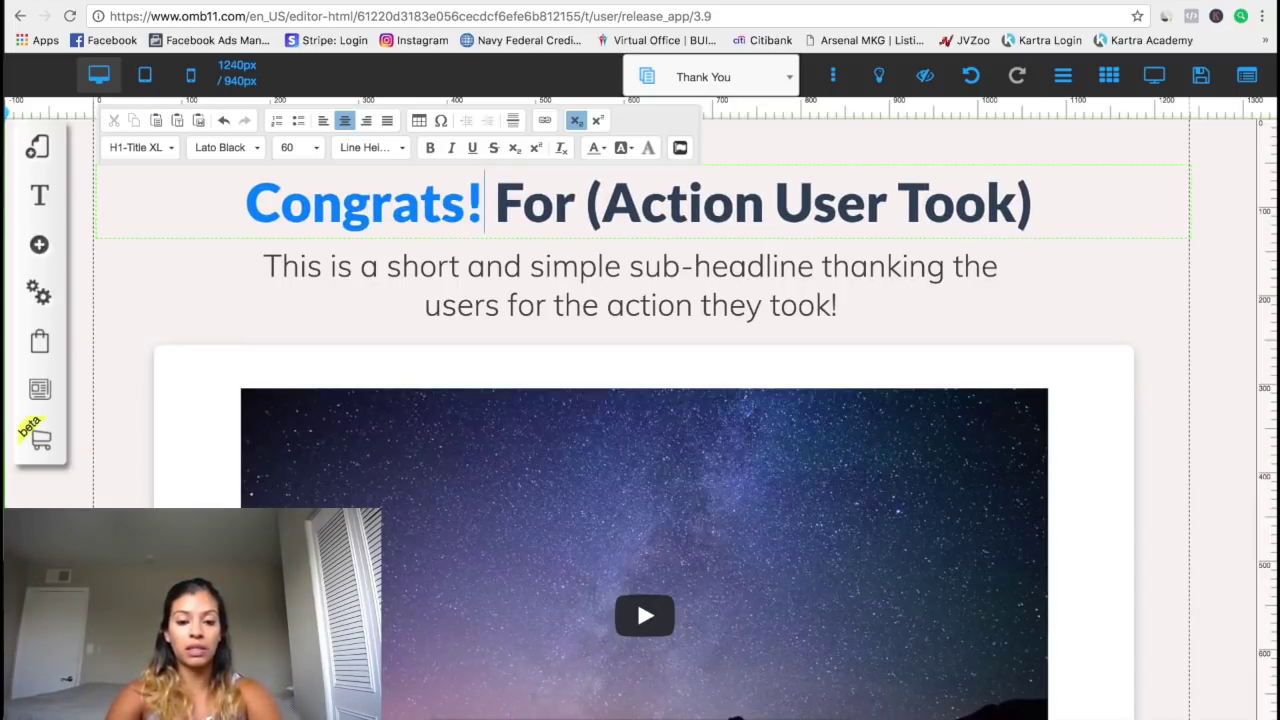
- Replace the dark remainder of the headline, "For (Action User Took)", with "You're In..."
drag(496, 203, 1018, 203)
key(BackSpace)
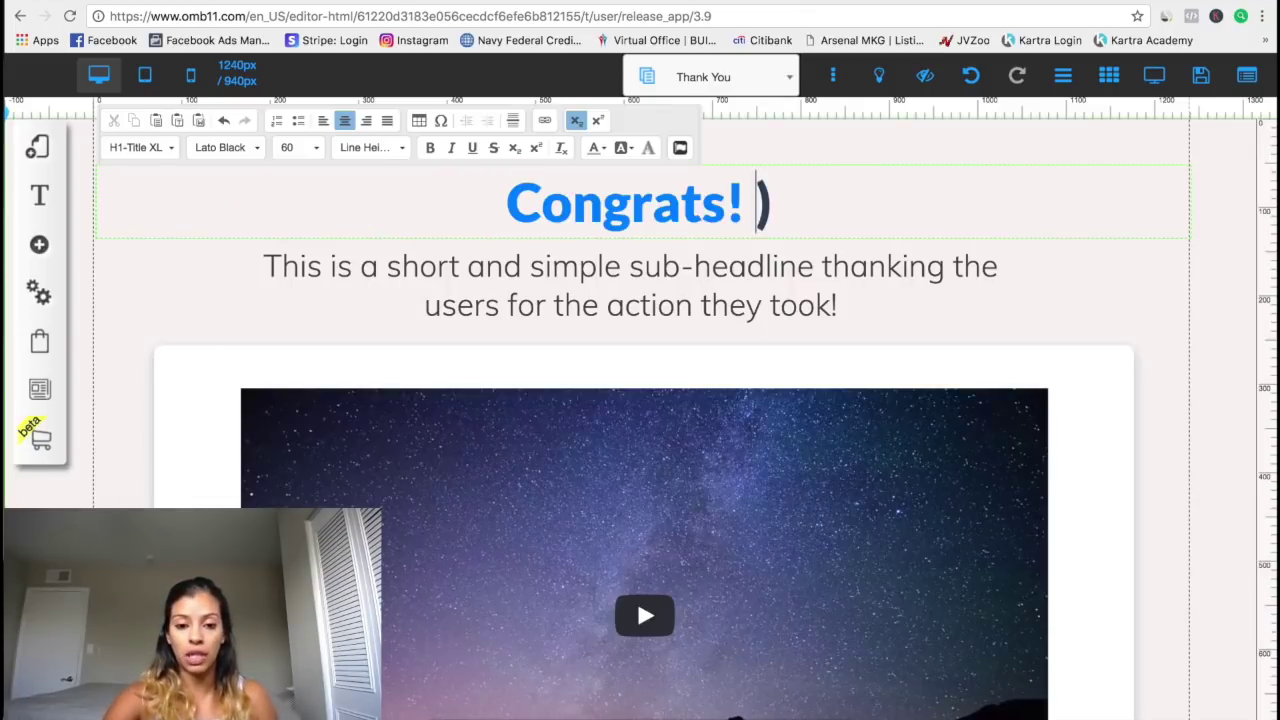
key(Delete)
text(You're In!)
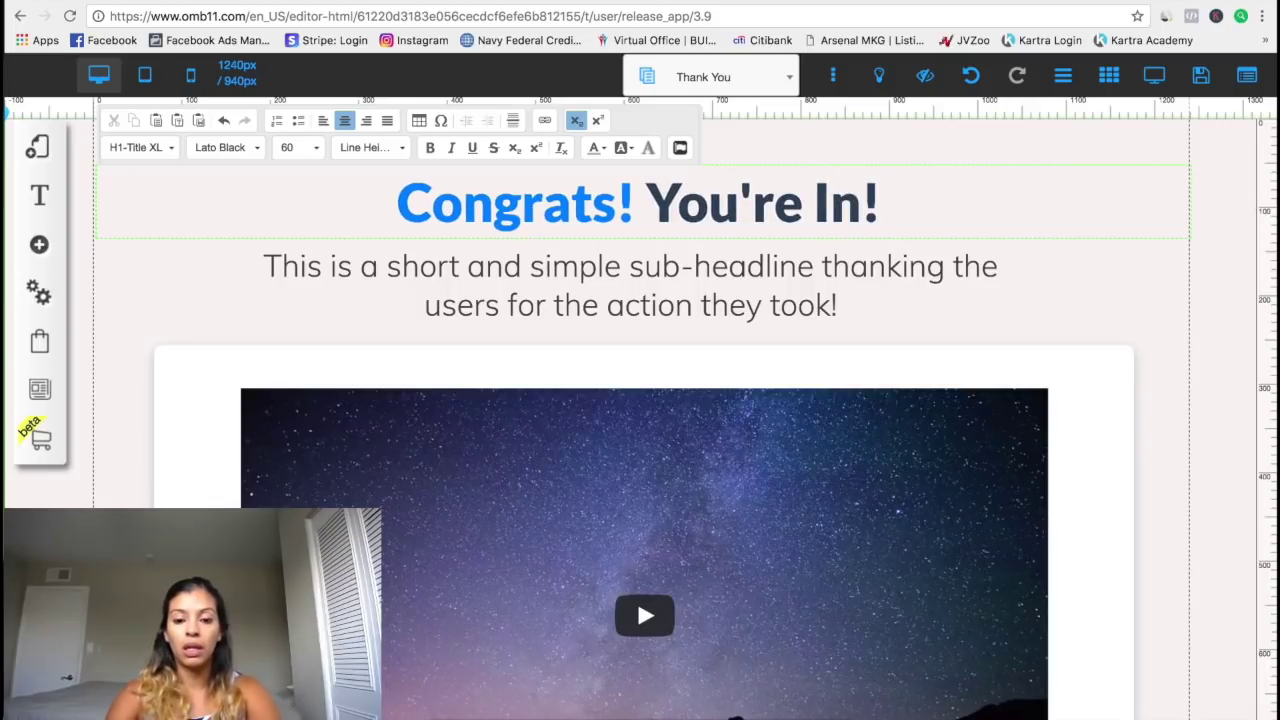
key(BackSpace)
text(...)
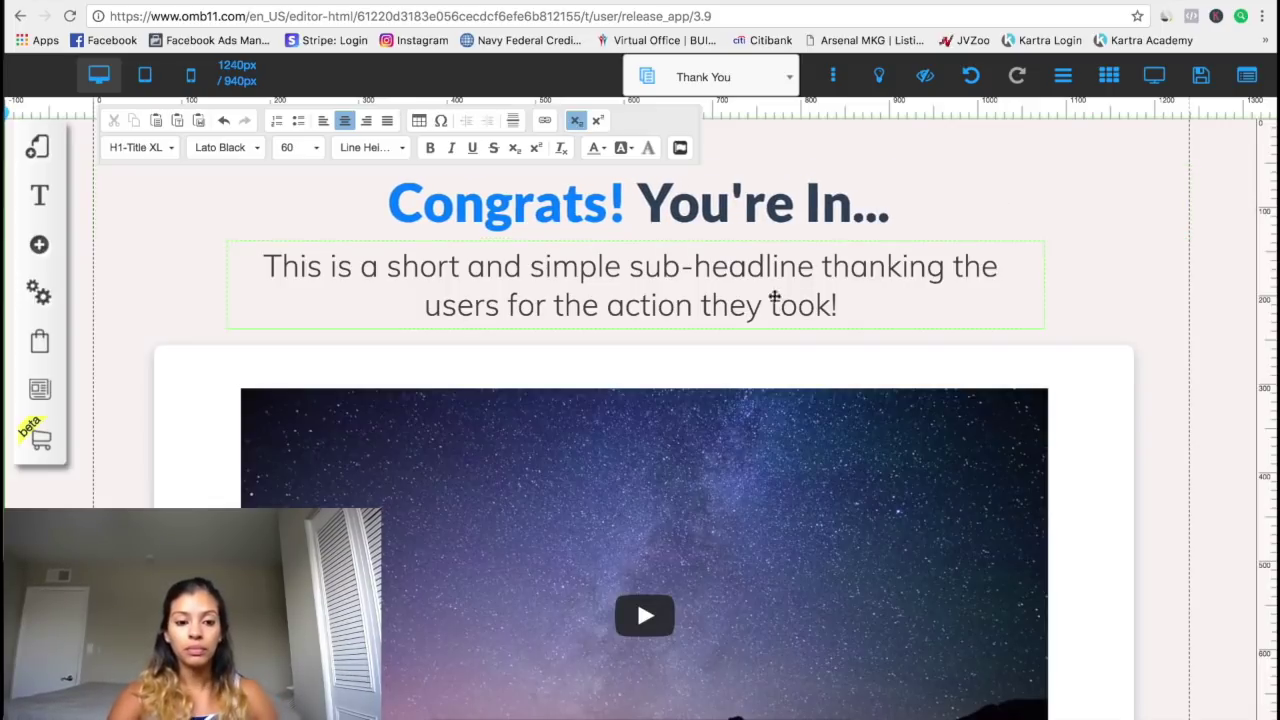
- Replace the Thank You page's sub-headline with "Please wait 10 minutes for your eBook to arrive in your inbox"
click(698, 287)
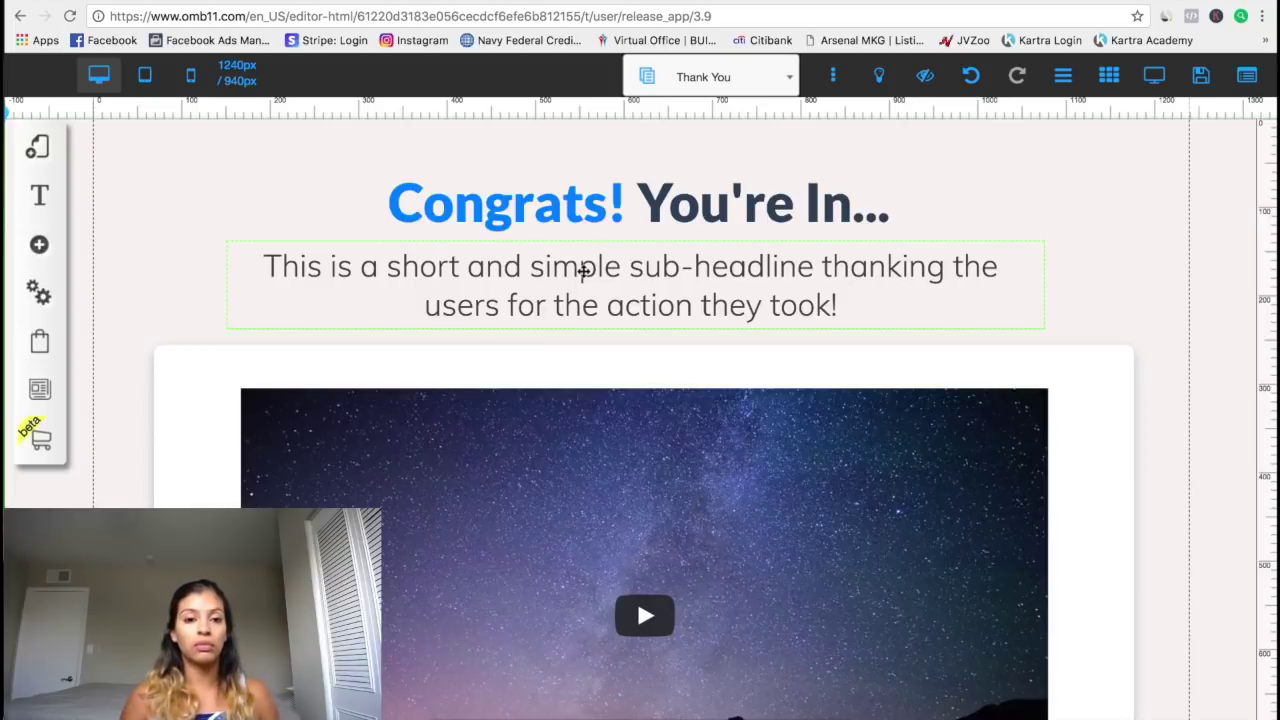
double_click(584, 274)
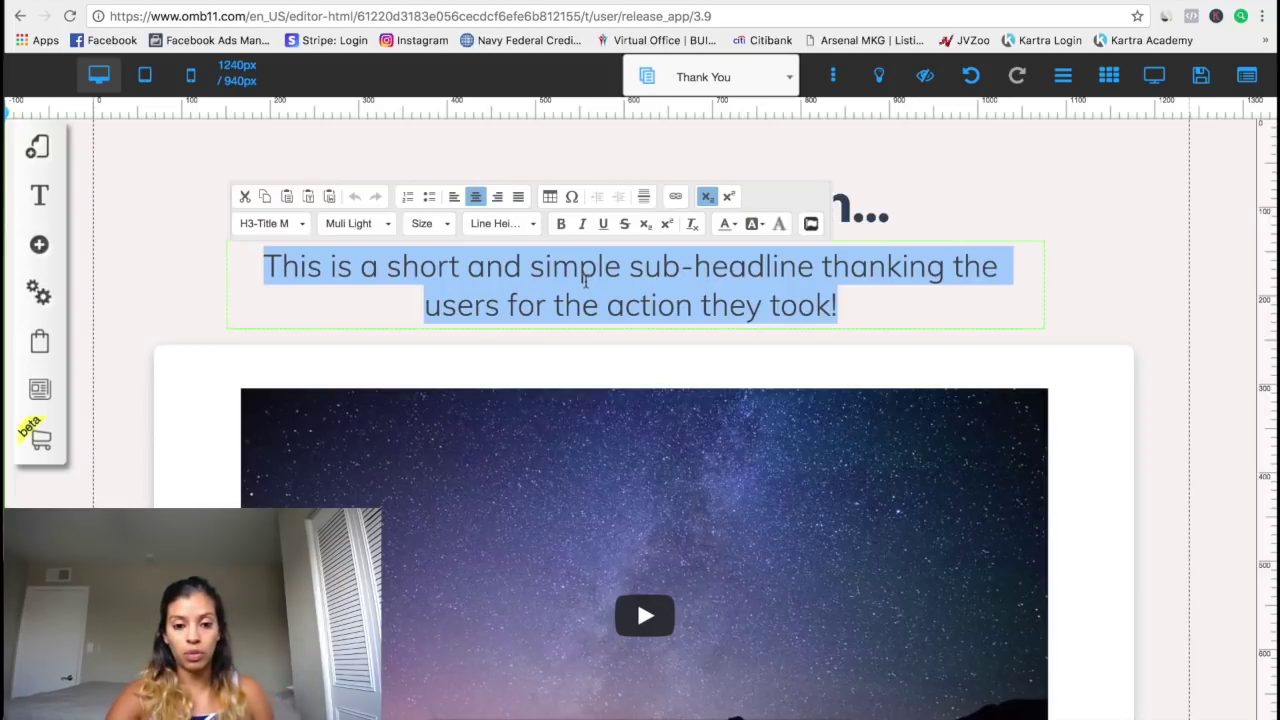
text(Pleaes)
key(BackSpace)
key(BackSpace)
text(se wait 10 minutes for yoru)
key(BackSpace)
key(BackSpace)
key(BackSpace)
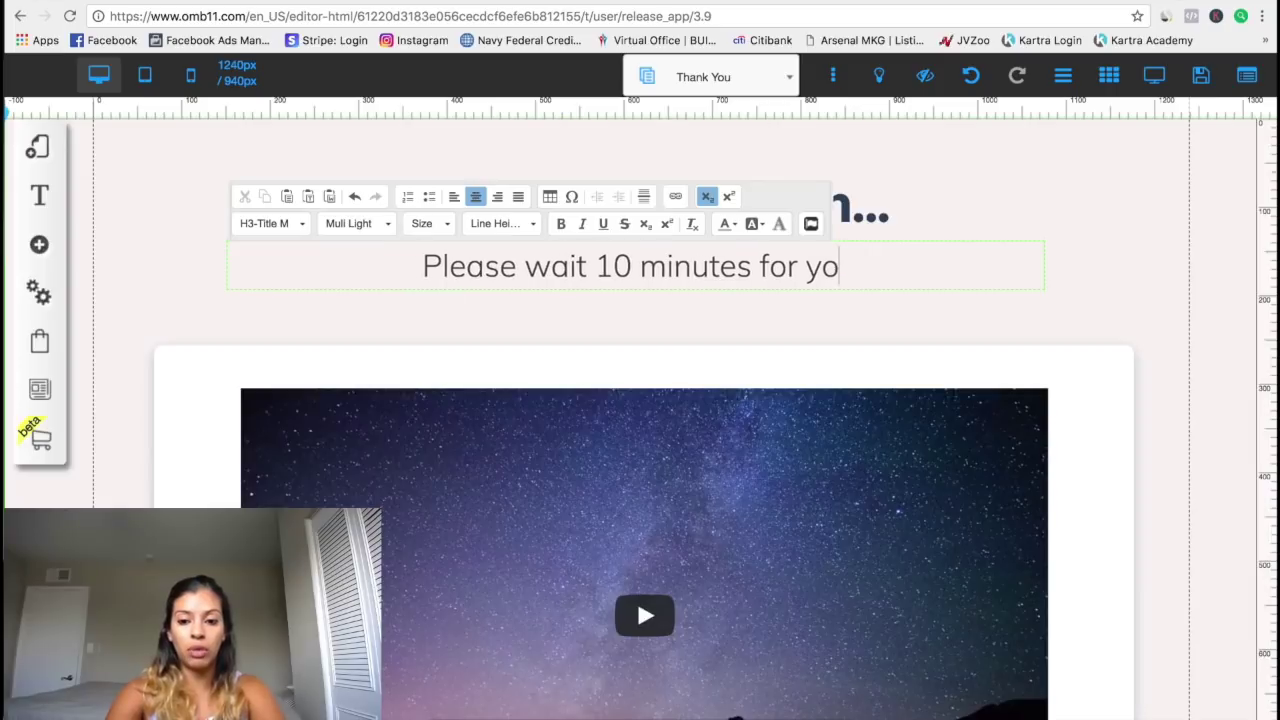
text(ur e)
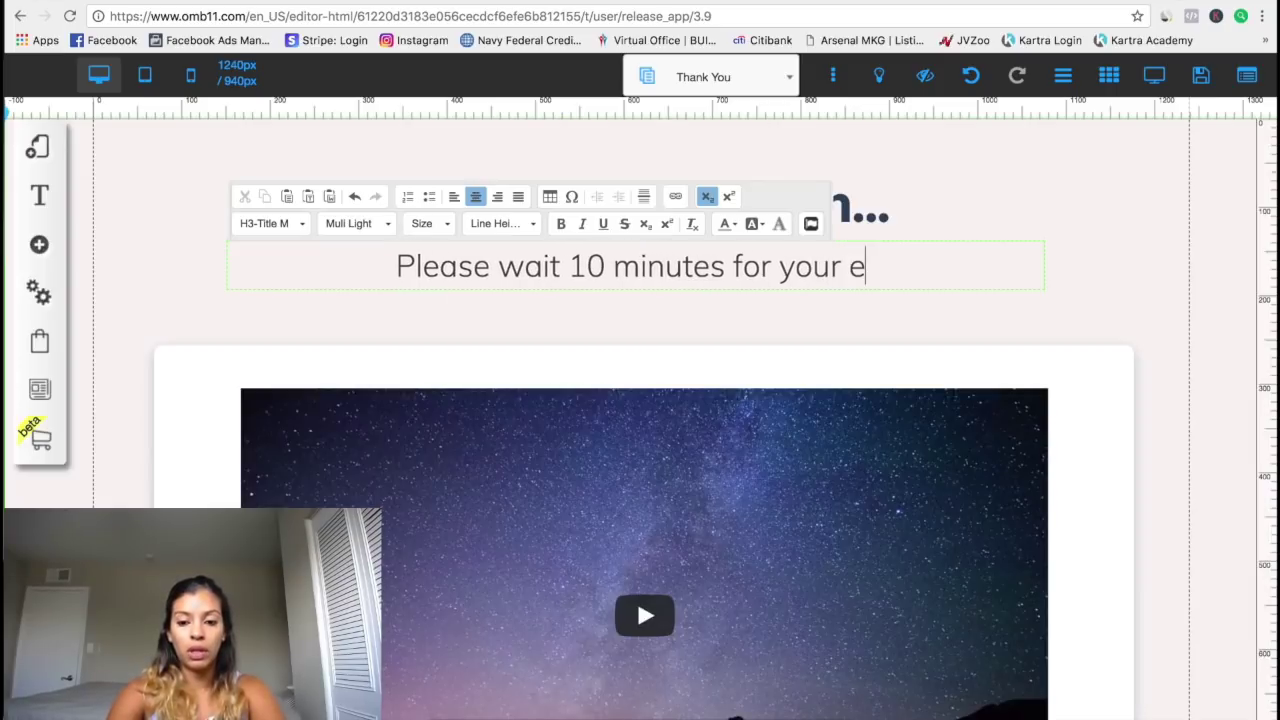
text(Book to)
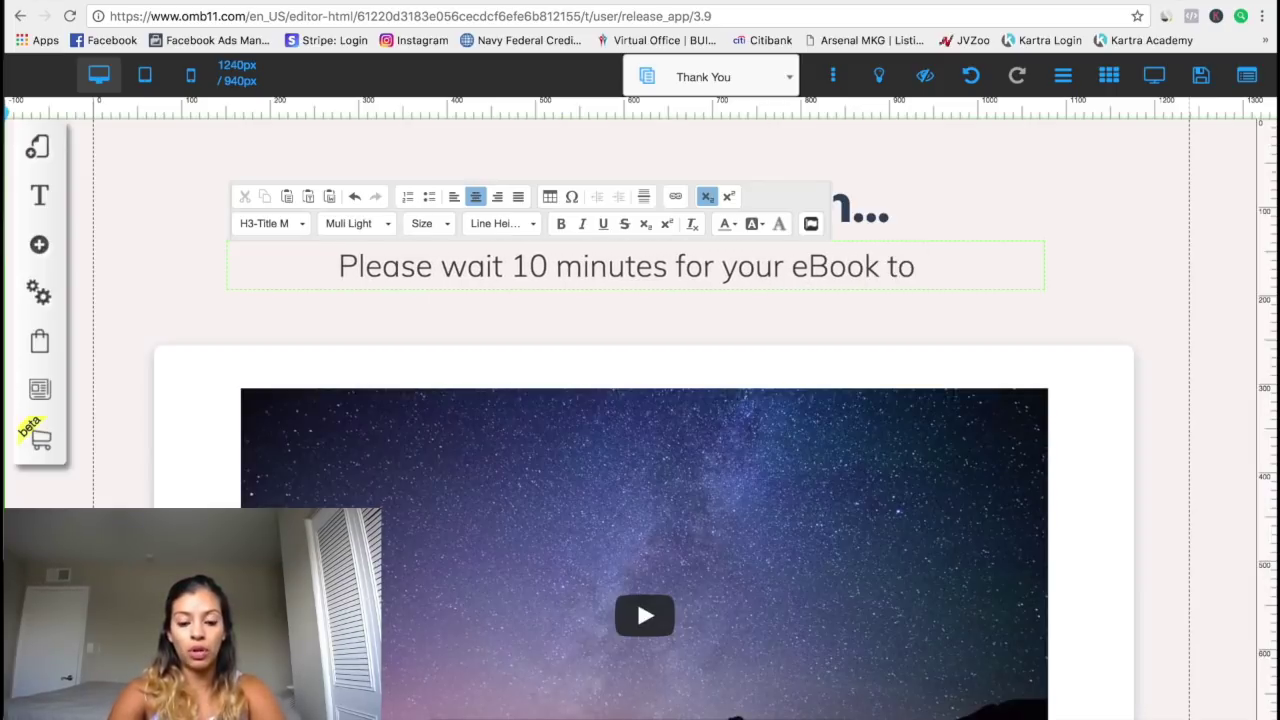
text( arrive in your )
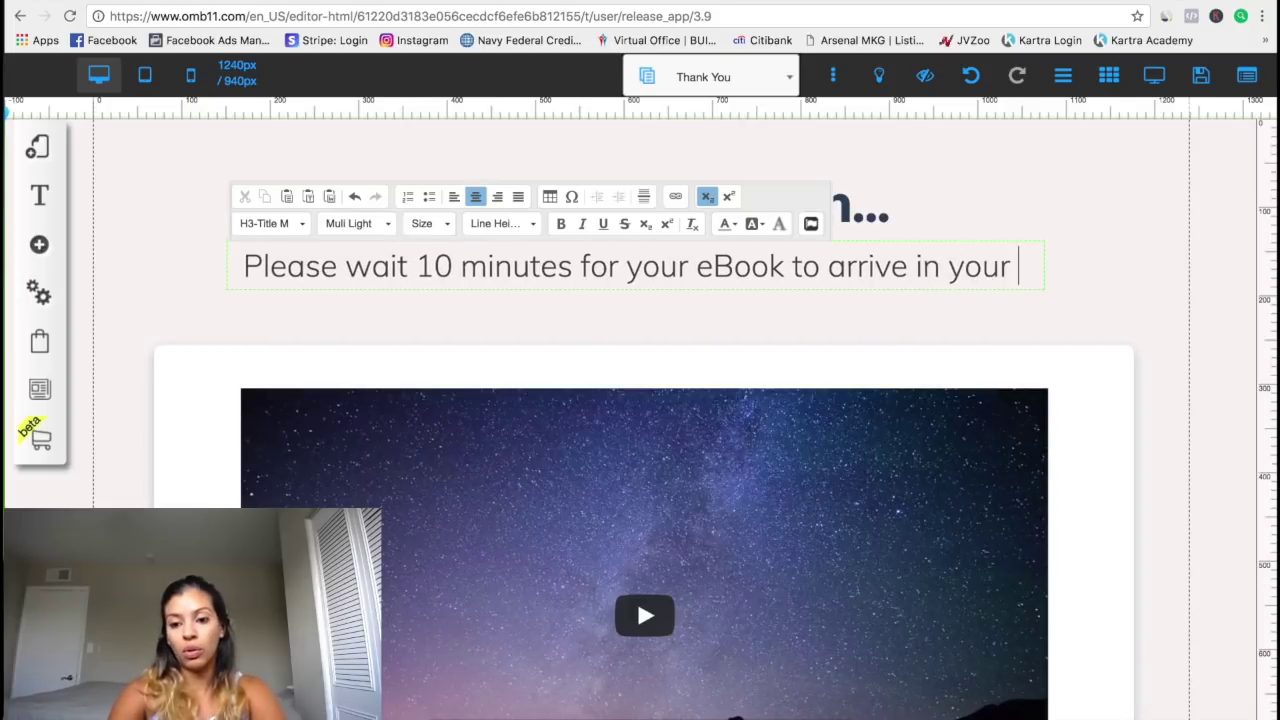
text(inbox)
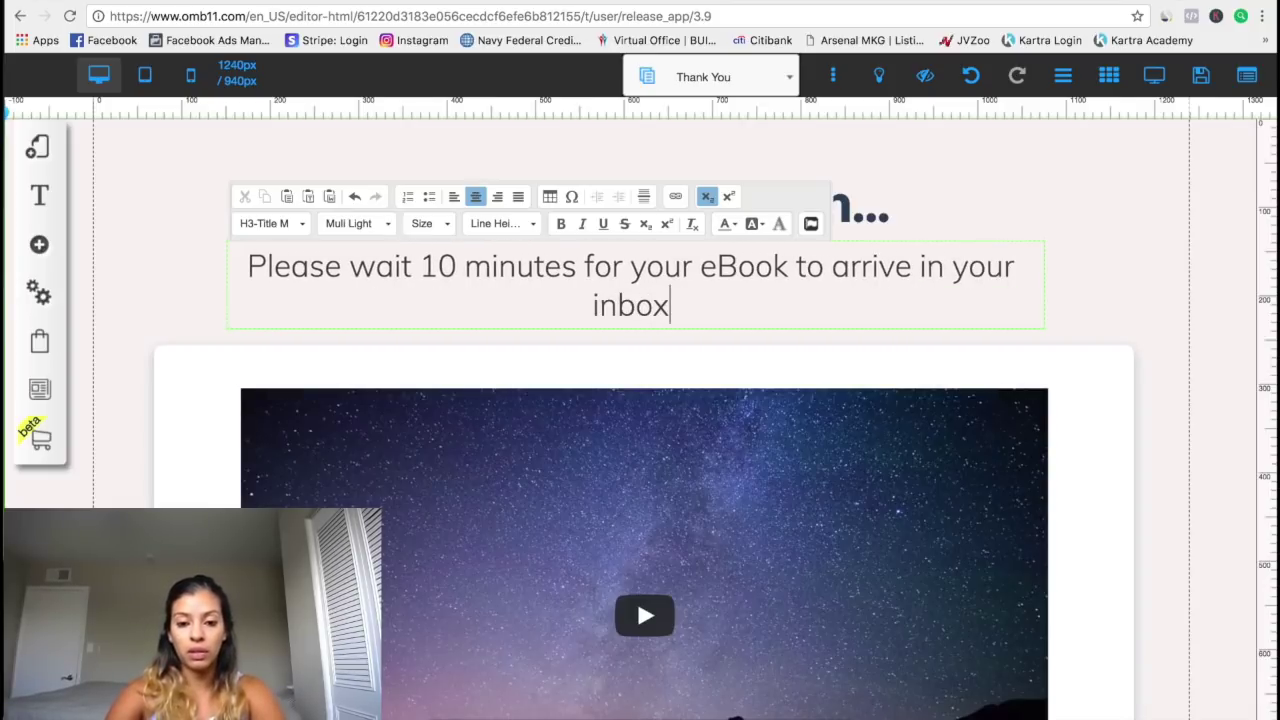
- Complete the sub-headline with a second sentence: ". While you wait please watch this video below!"
text(. While )
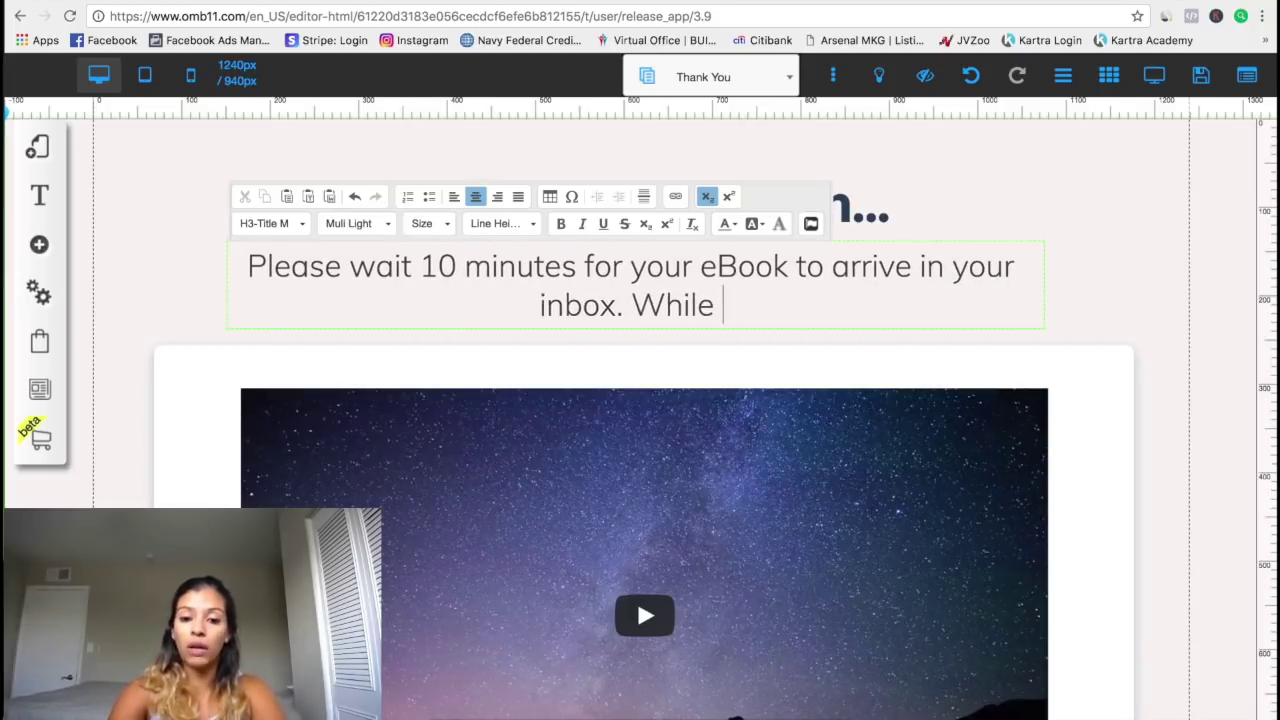
text(you wait)
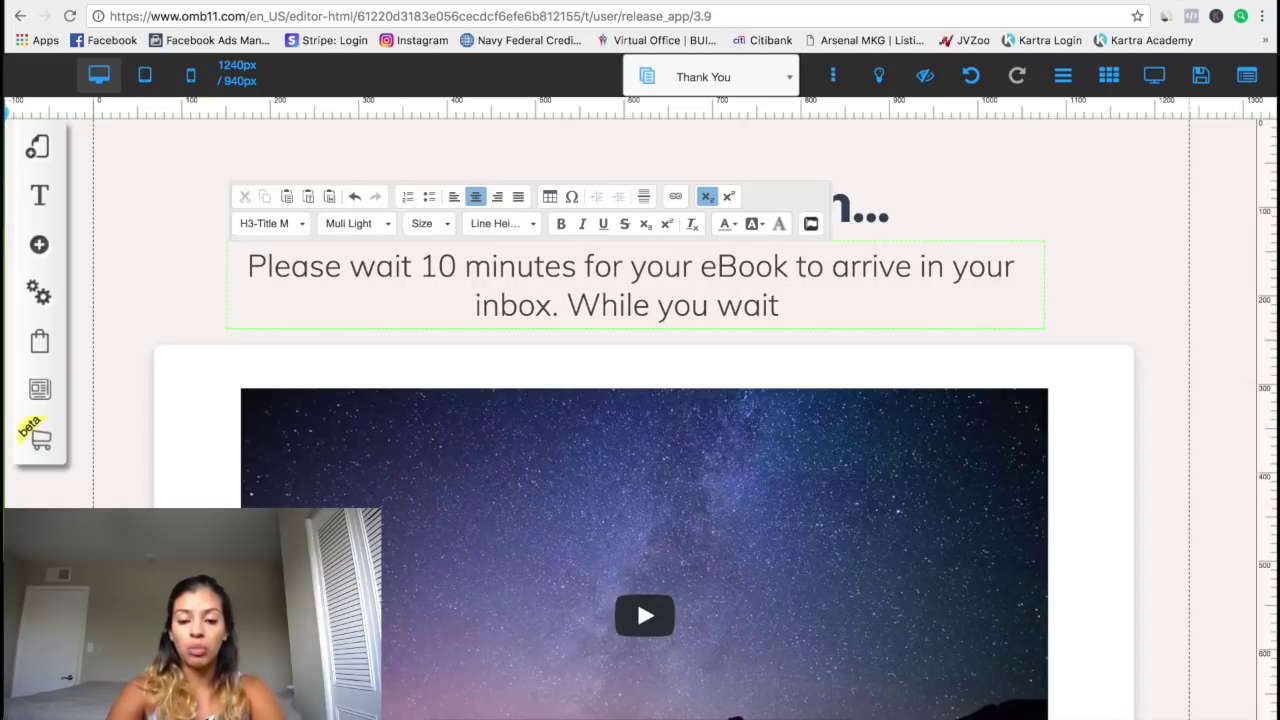
text( please wat)
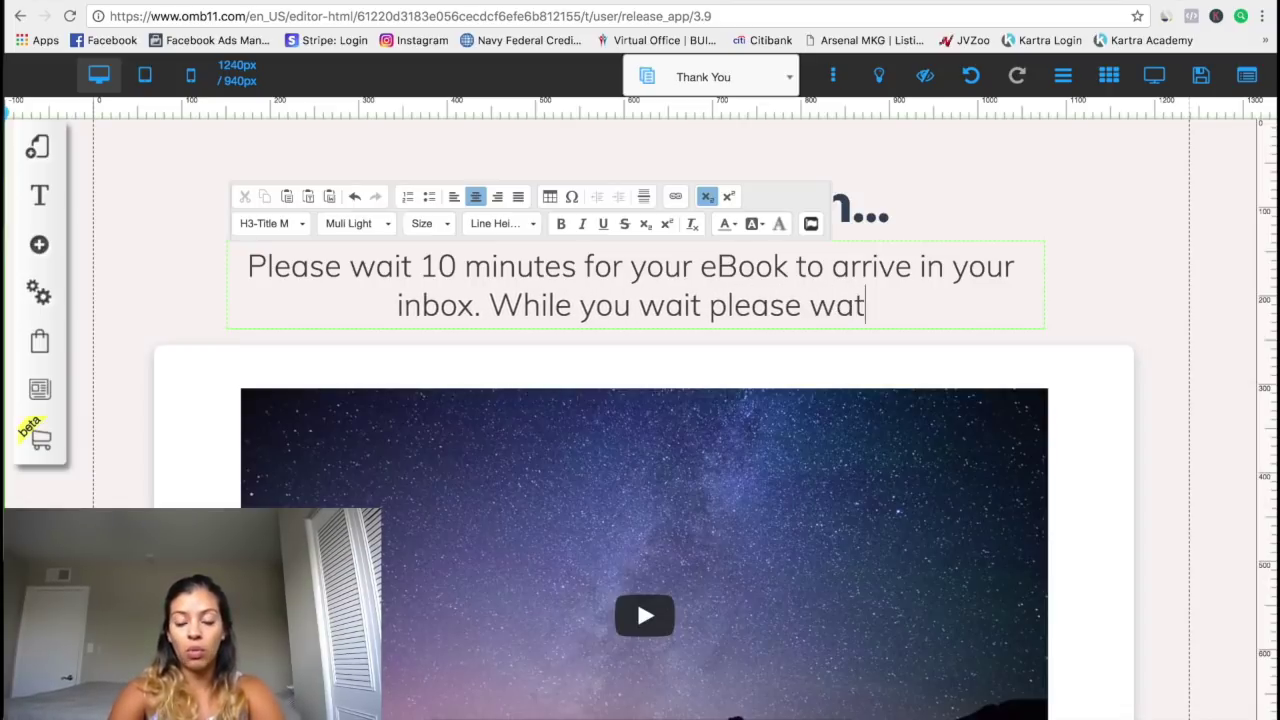
text(ch this video )
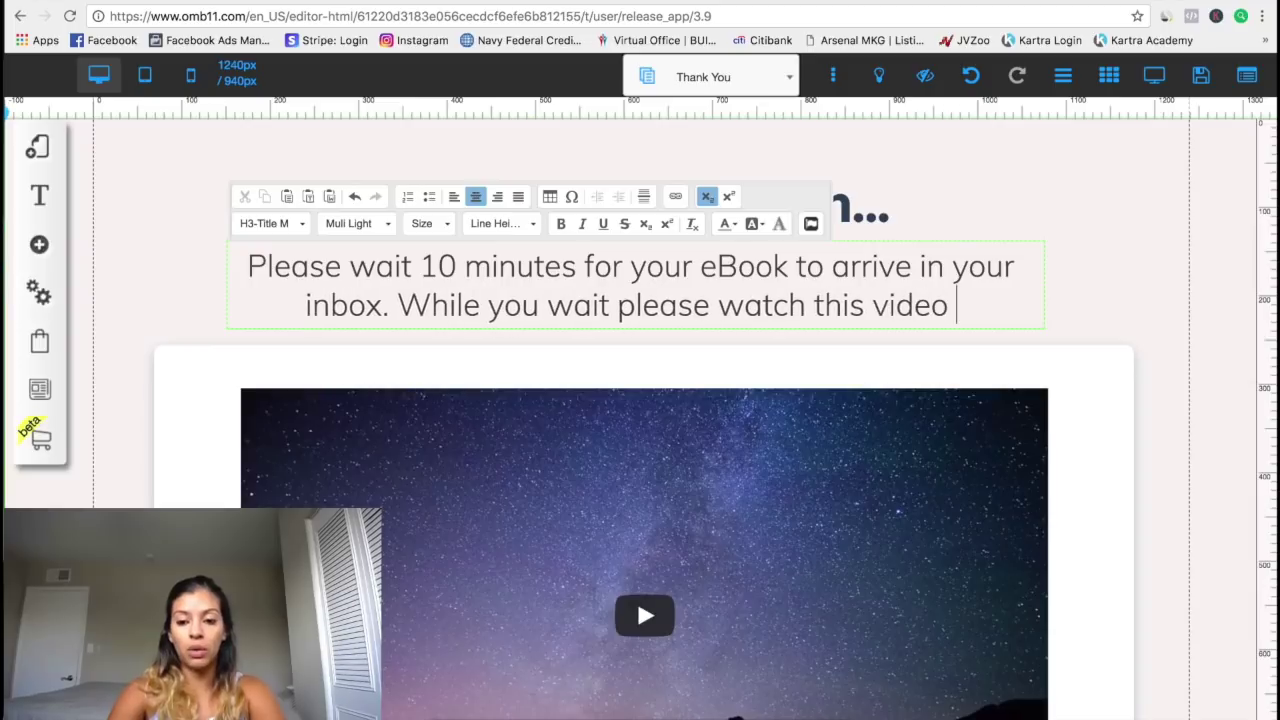
text(below!)
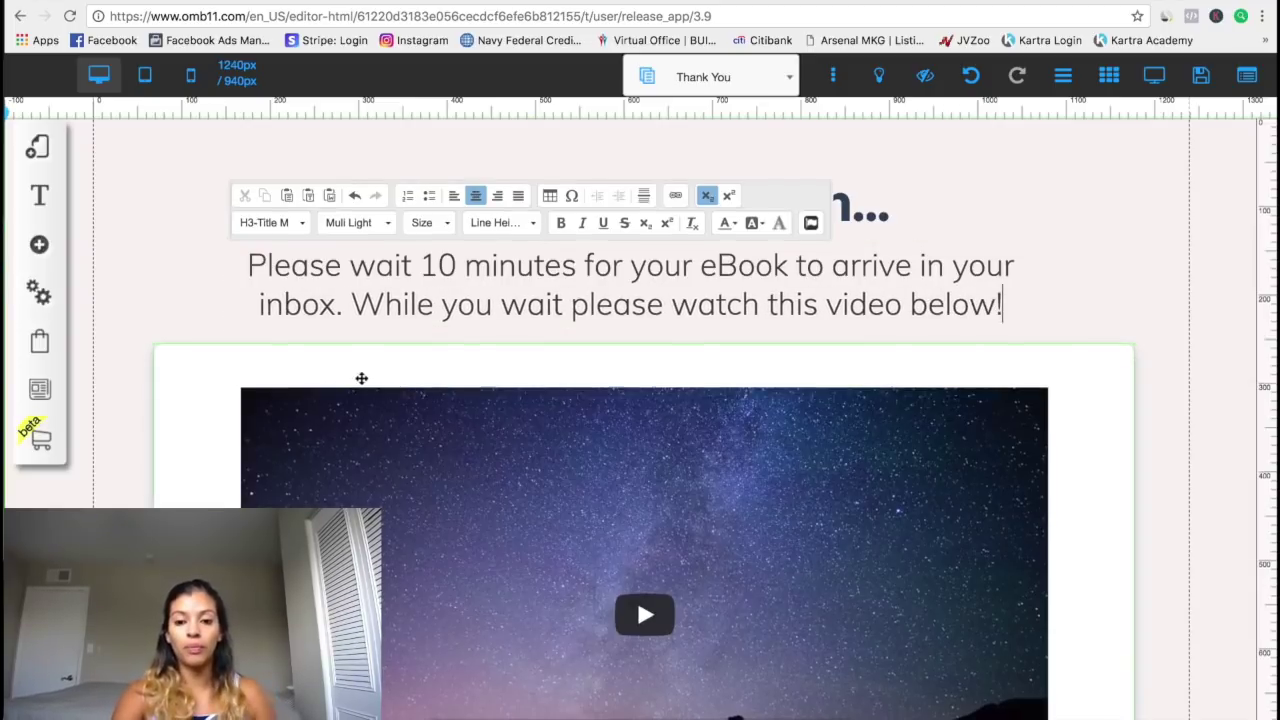
- Look over the Thank You page's video section and review the video's URL and playback options in its configuration
scroll(361, 378, down, 4)
scroll(361, 378, up, 4)
scroll(361, 378, down, 3)
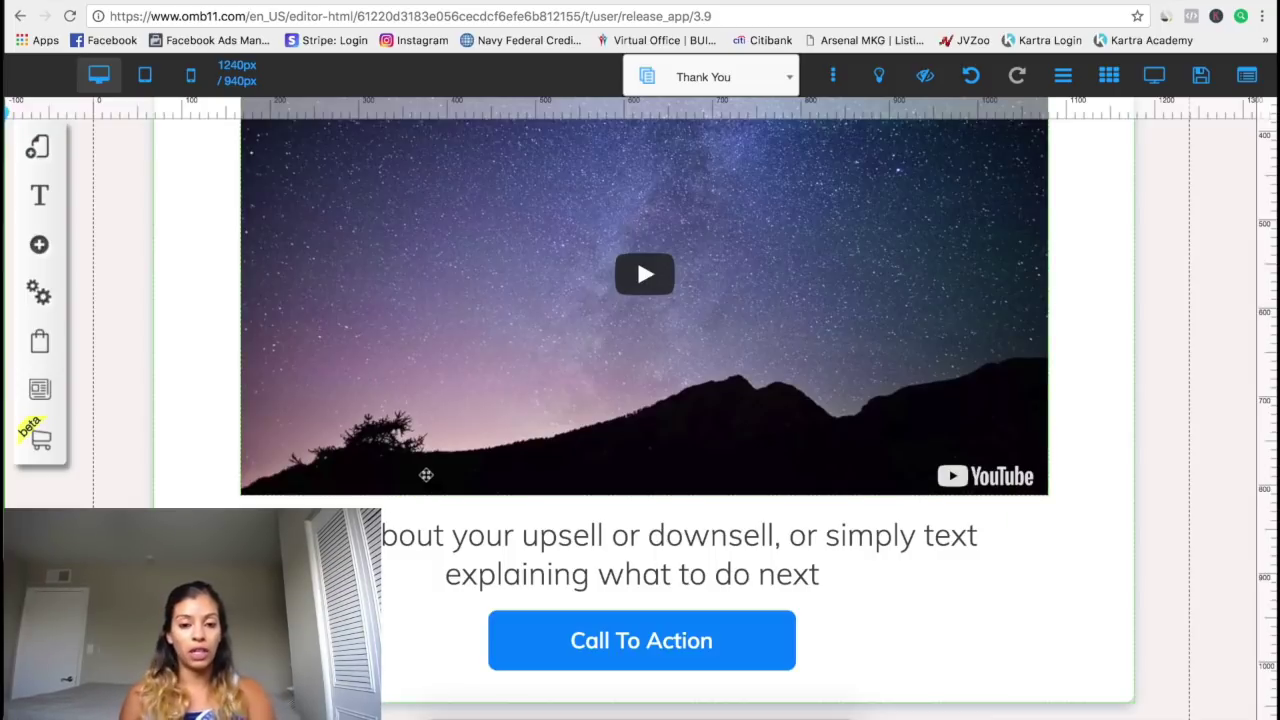
scroll(426, 475, up, 3)
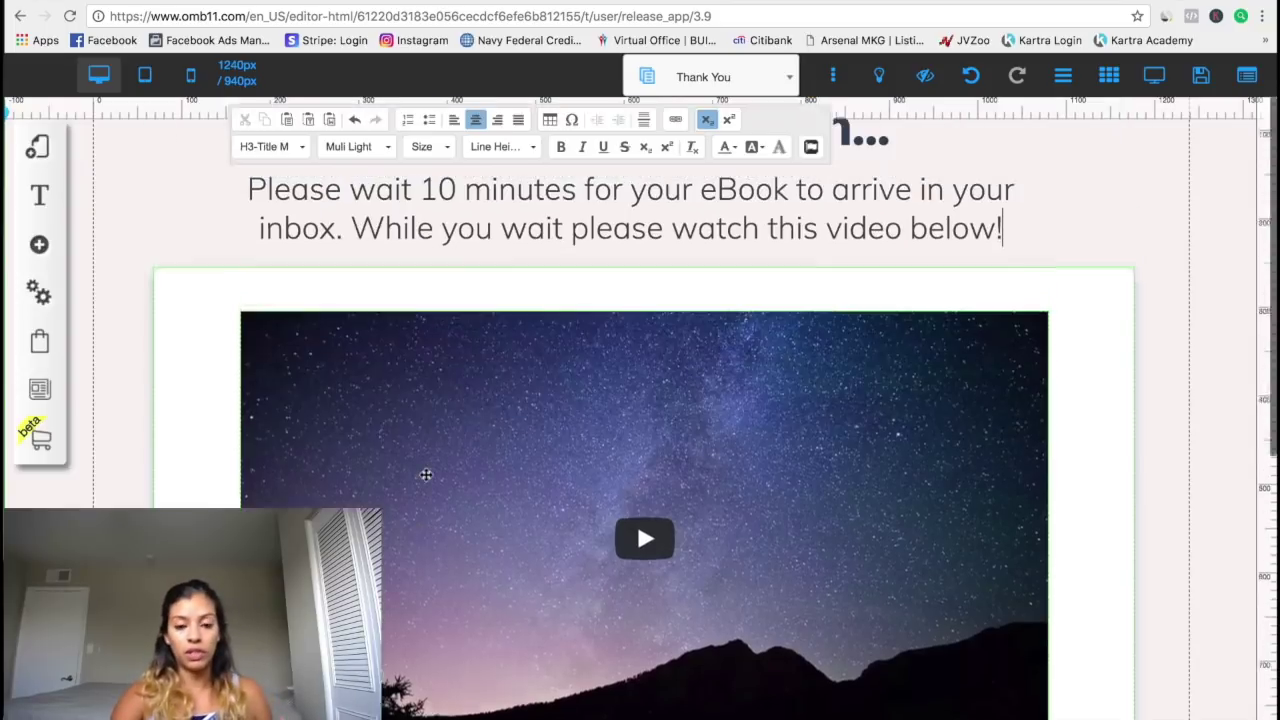
scroll(424, 472, down, 2)
scroll(520, 410, up, 2)
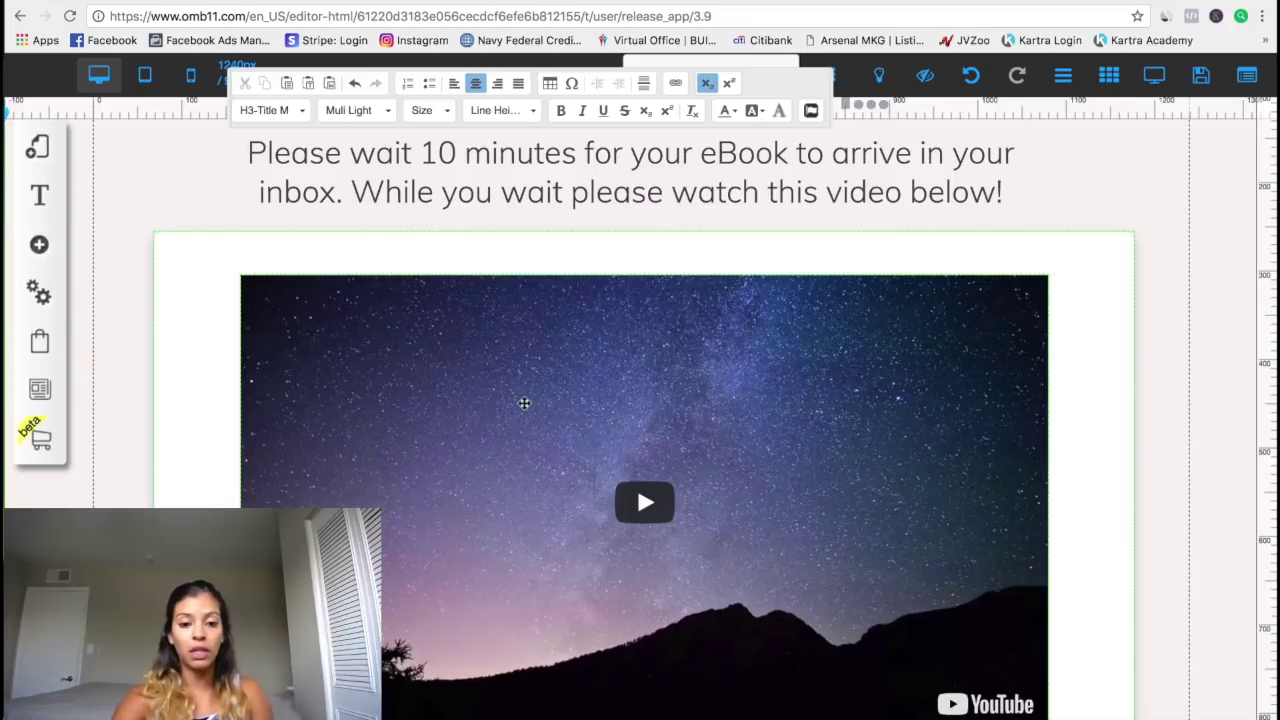
click(524, 403)
click(524, 403)
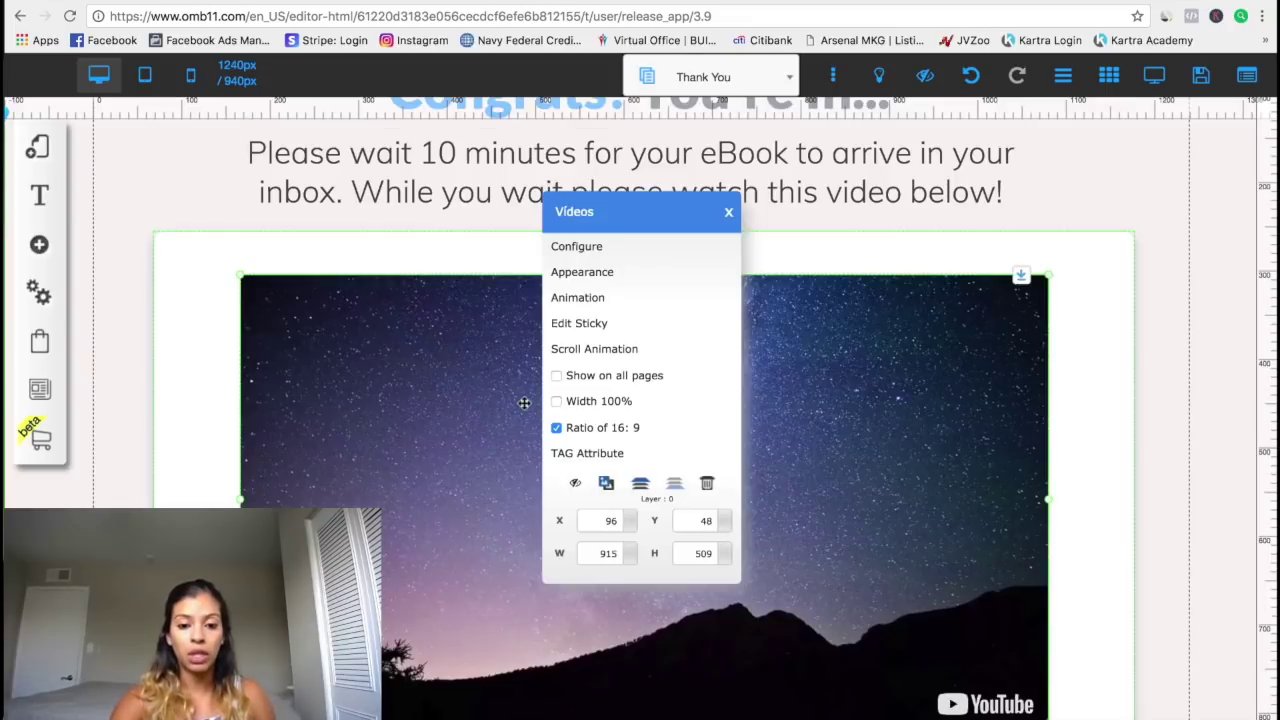
click(608, 251)
click(611, 264)
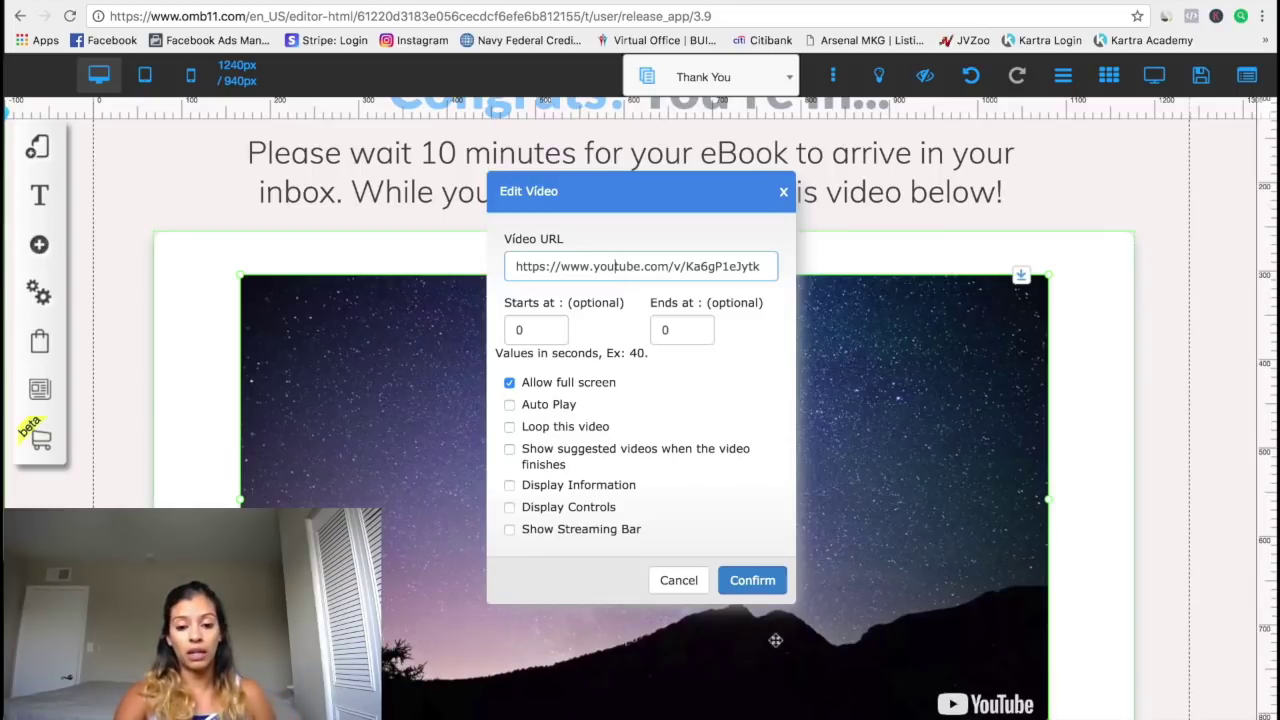
click(770, 580)
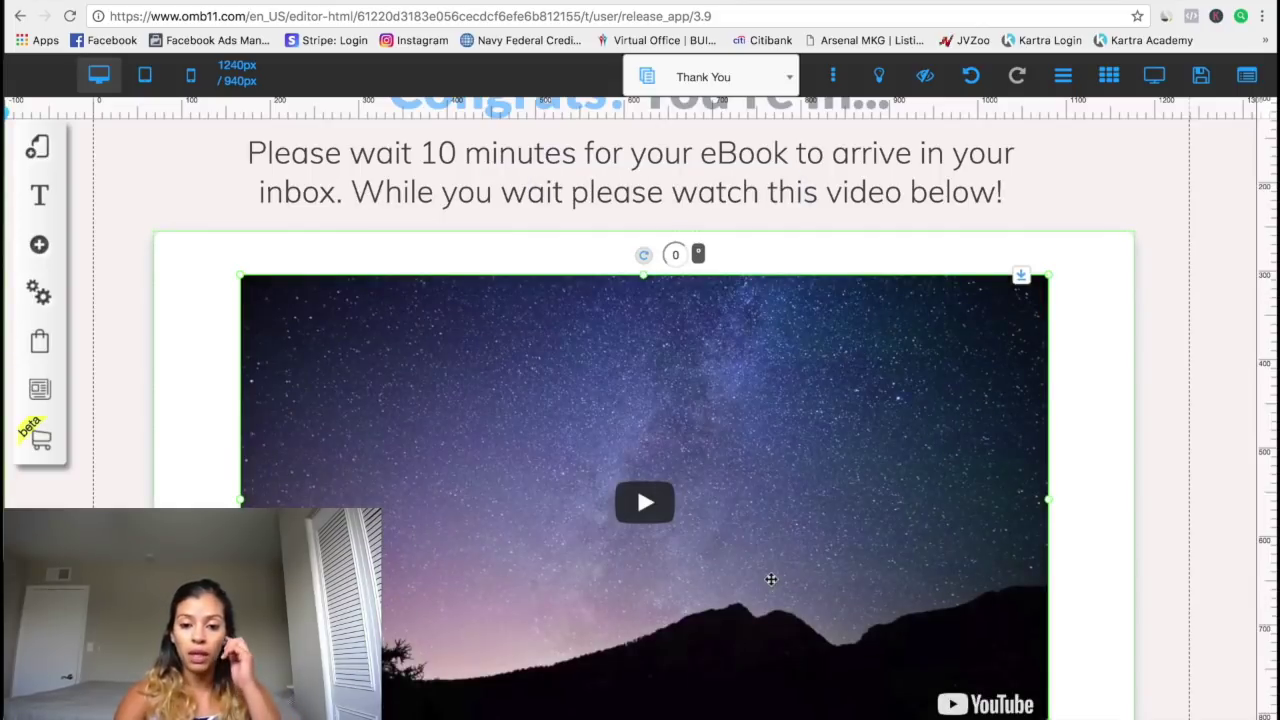
- Replace the upsell text between the video and the Call To Action button with "Get Started Today!"
scroll(770, 579, down, 5)
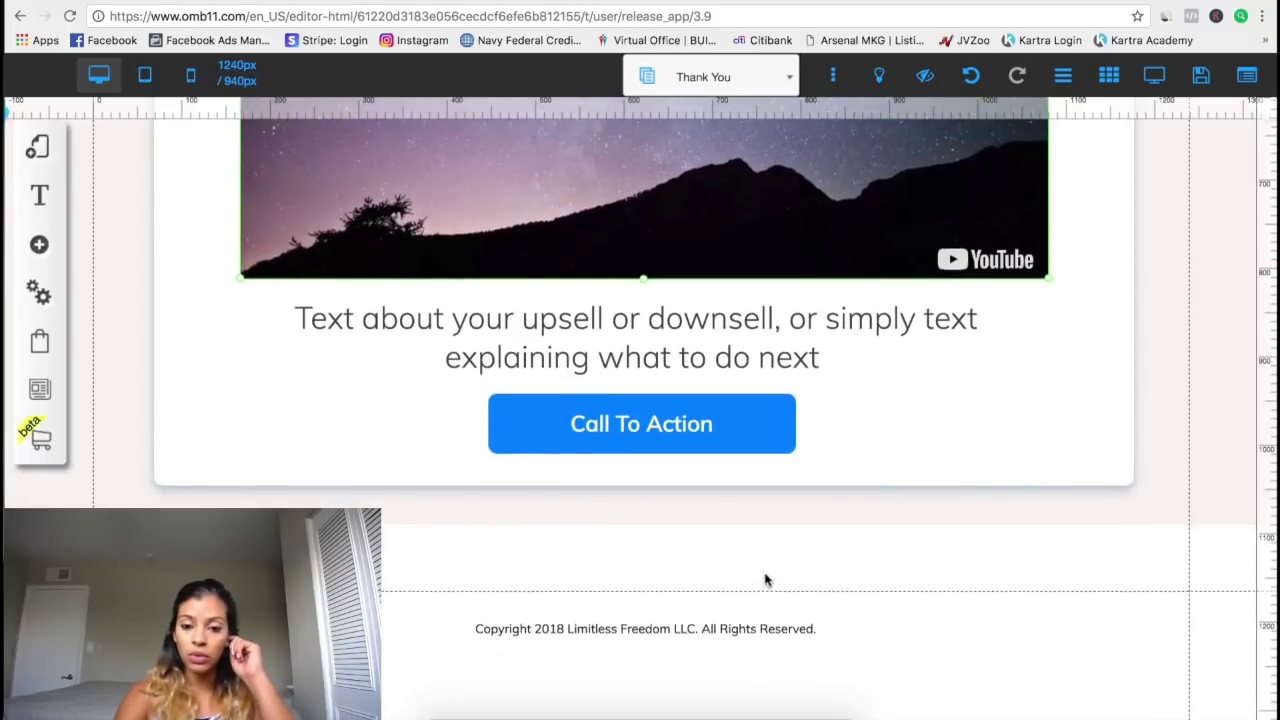
scroll(765, 578, up, 3)
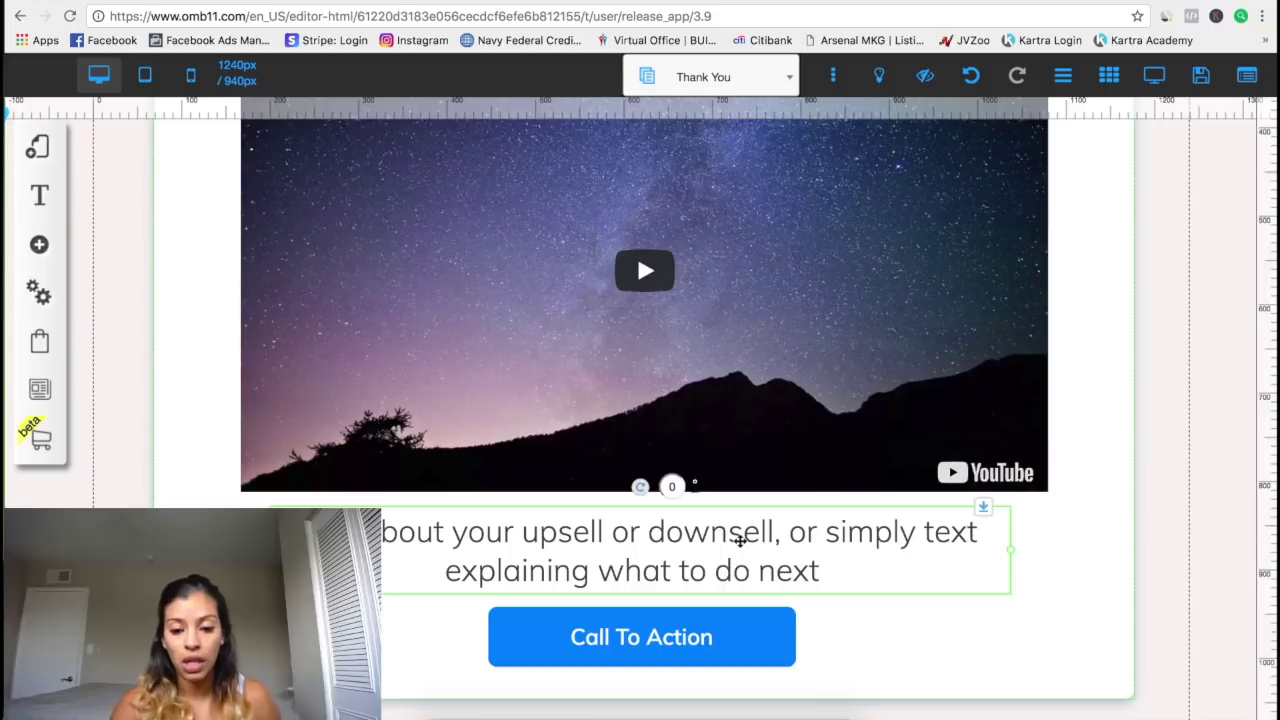
double_click(740, 541)
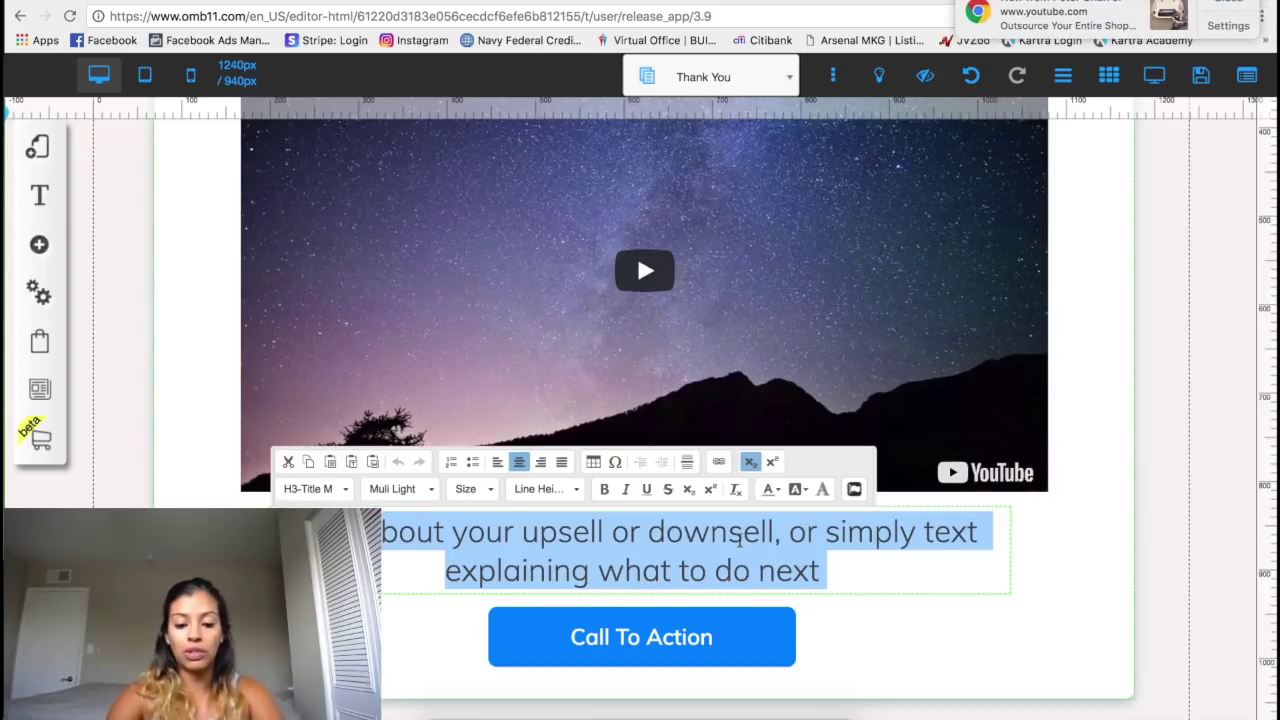
text(Get S)
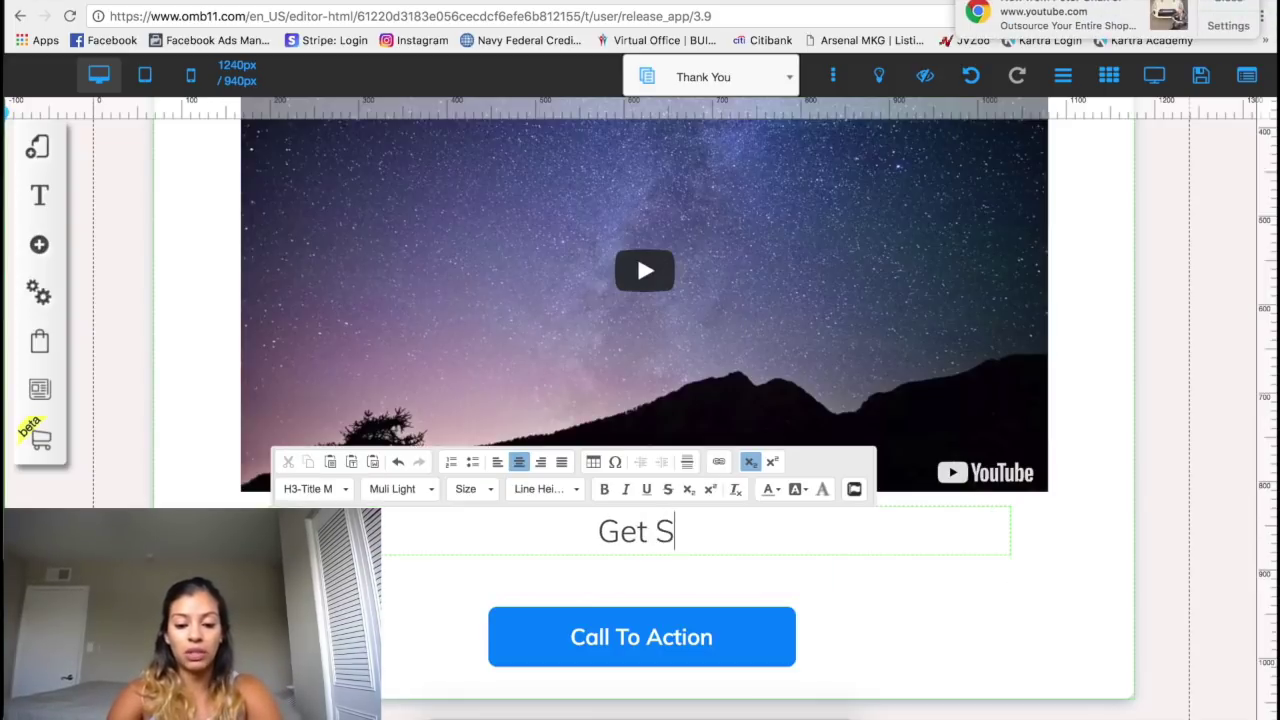
text(tarted Today!)
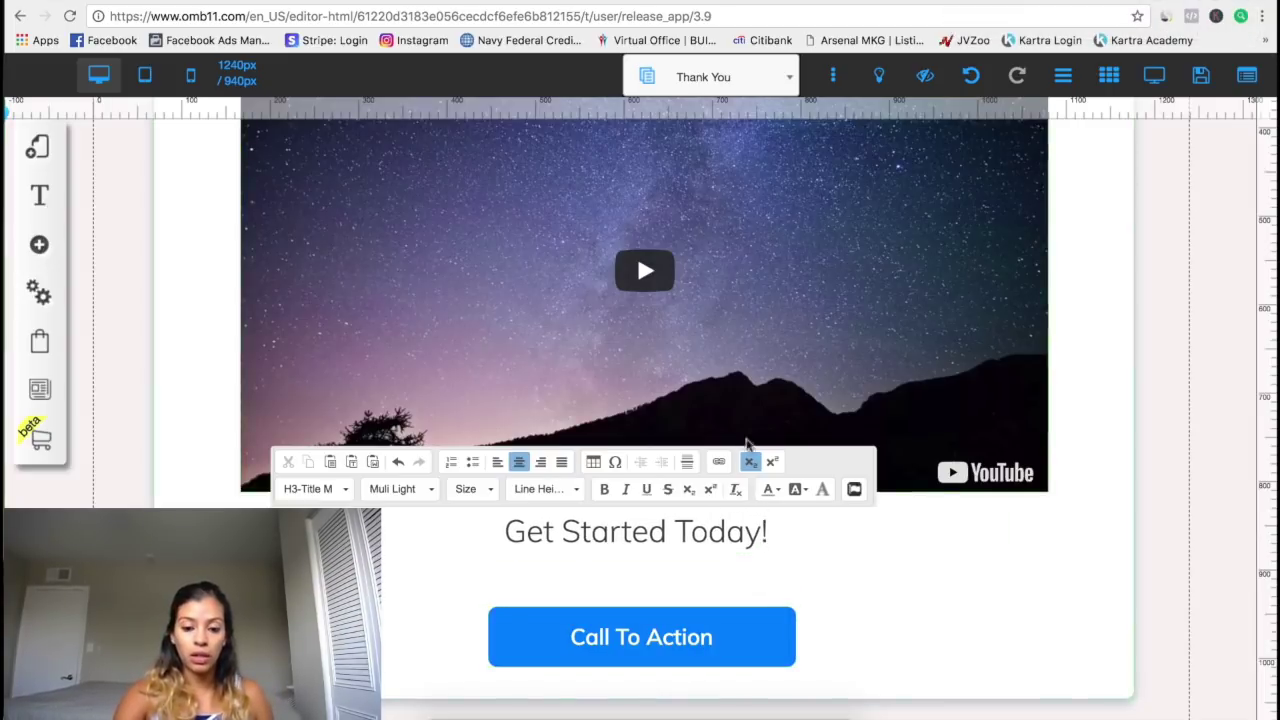
- Review the web address link options in the Call To Action button's action settings, leaving the link unset
scroll(770, 363, down, 3)
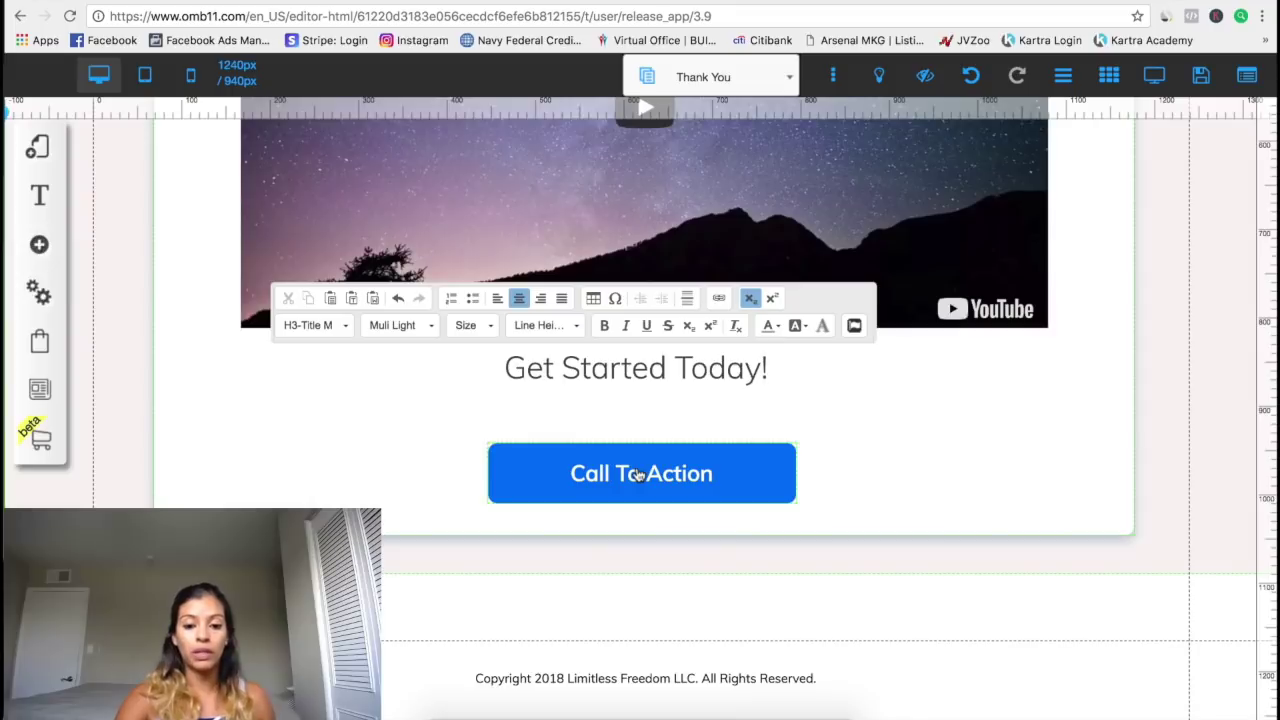
click(638, 475)
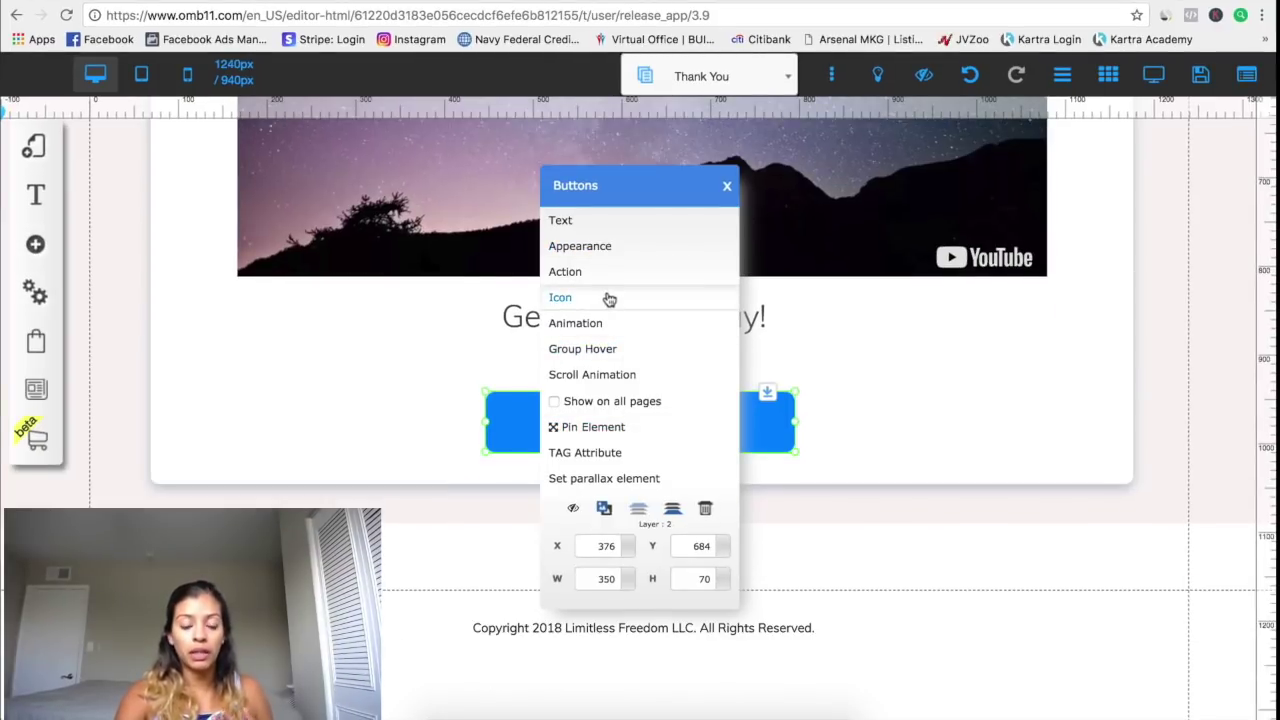
click(575, 272)
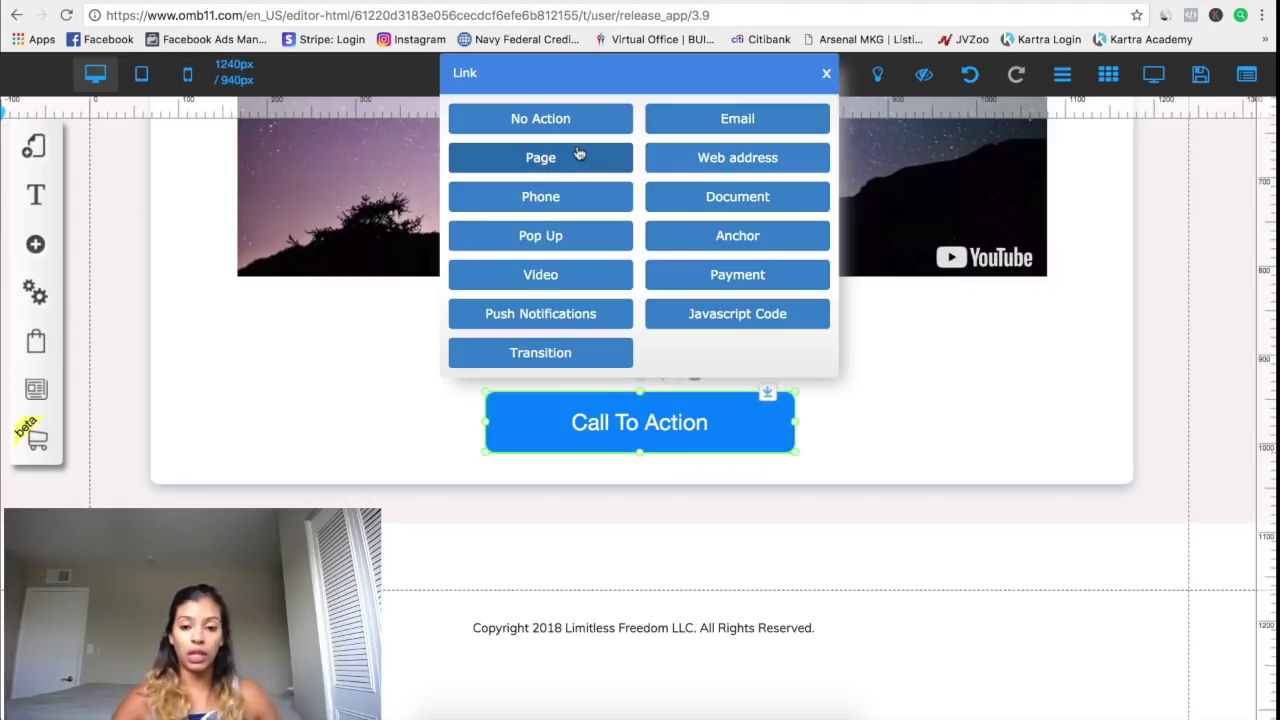
click(739, 157)
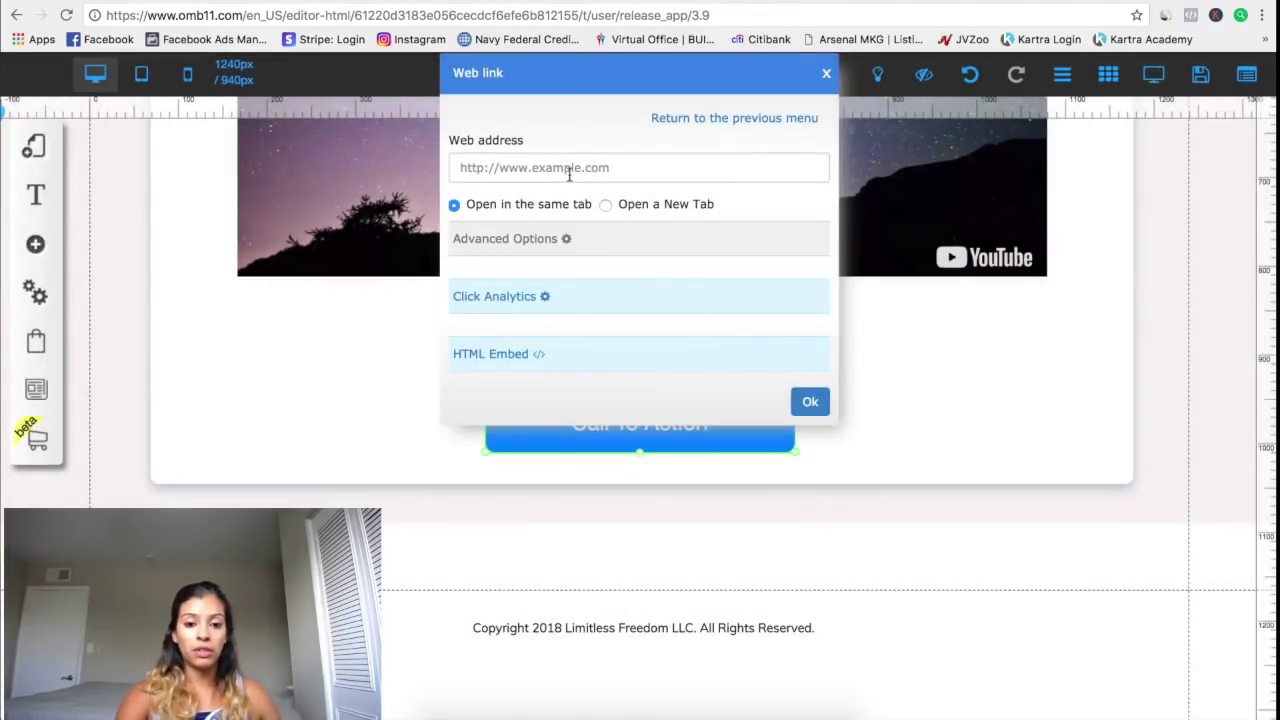
click(566, 169)
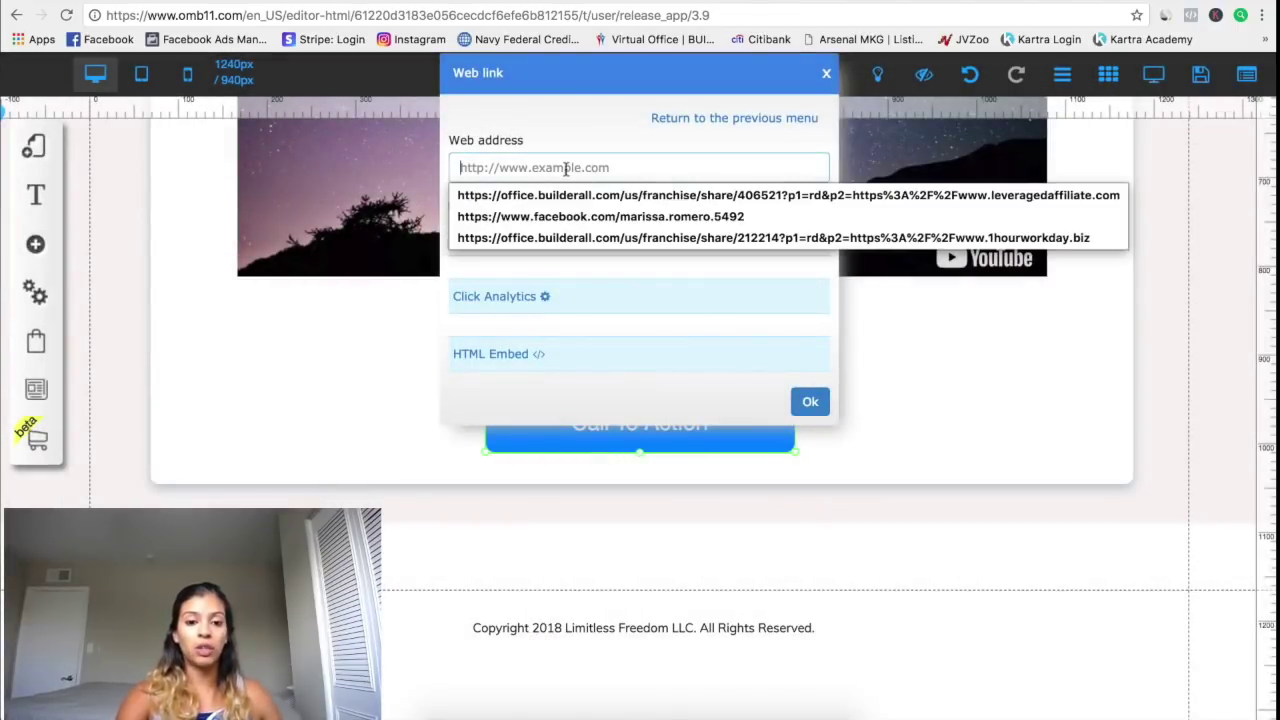
click(593, 124)
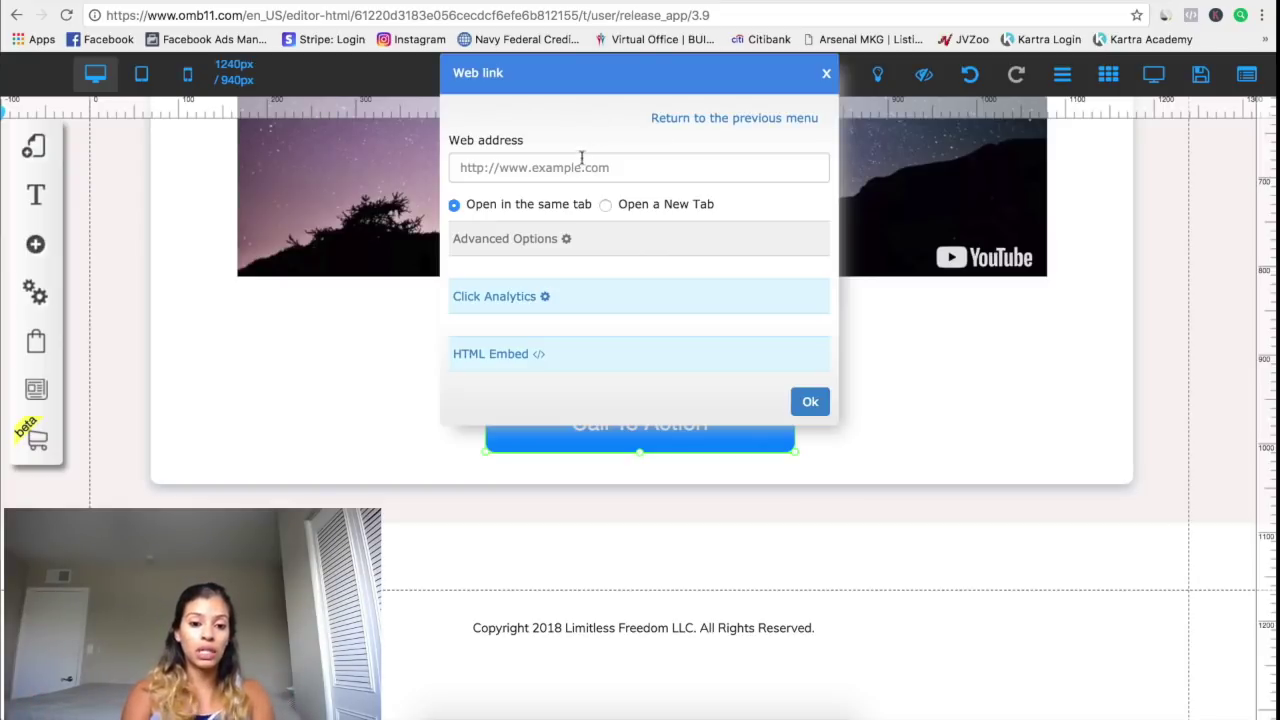
click(582, 165)
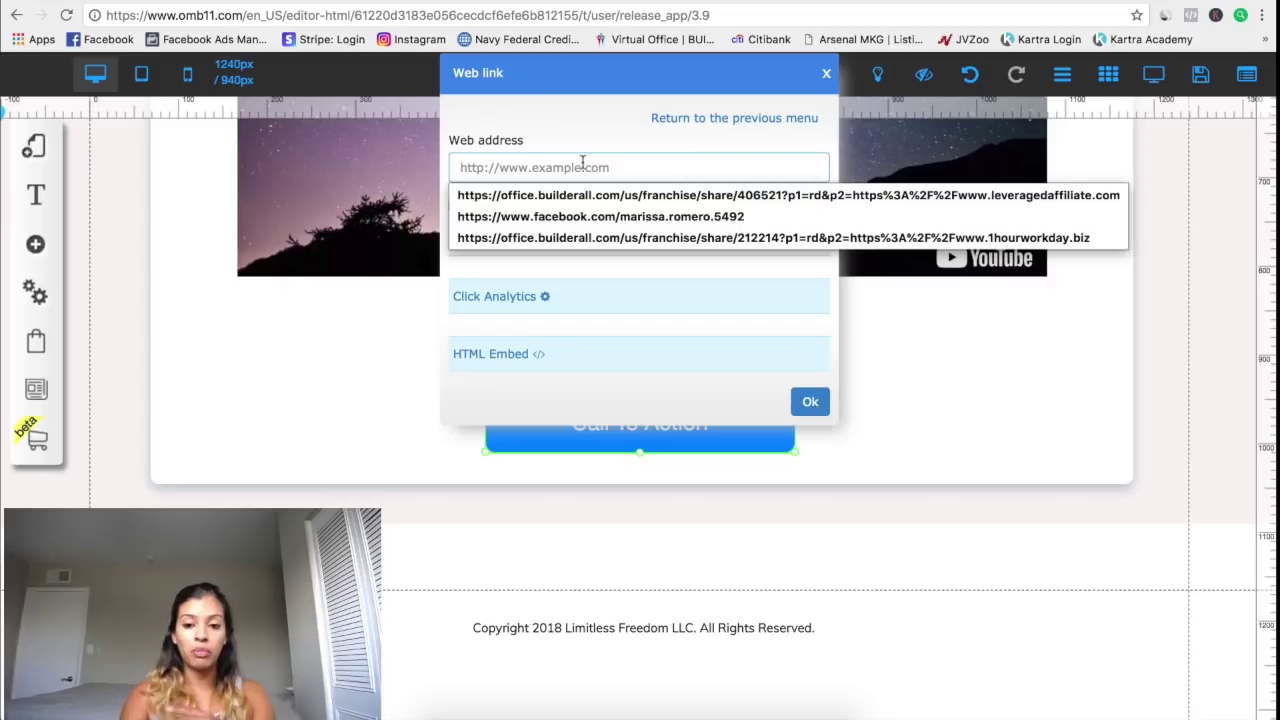
click(597, 152)
click(822, 401)
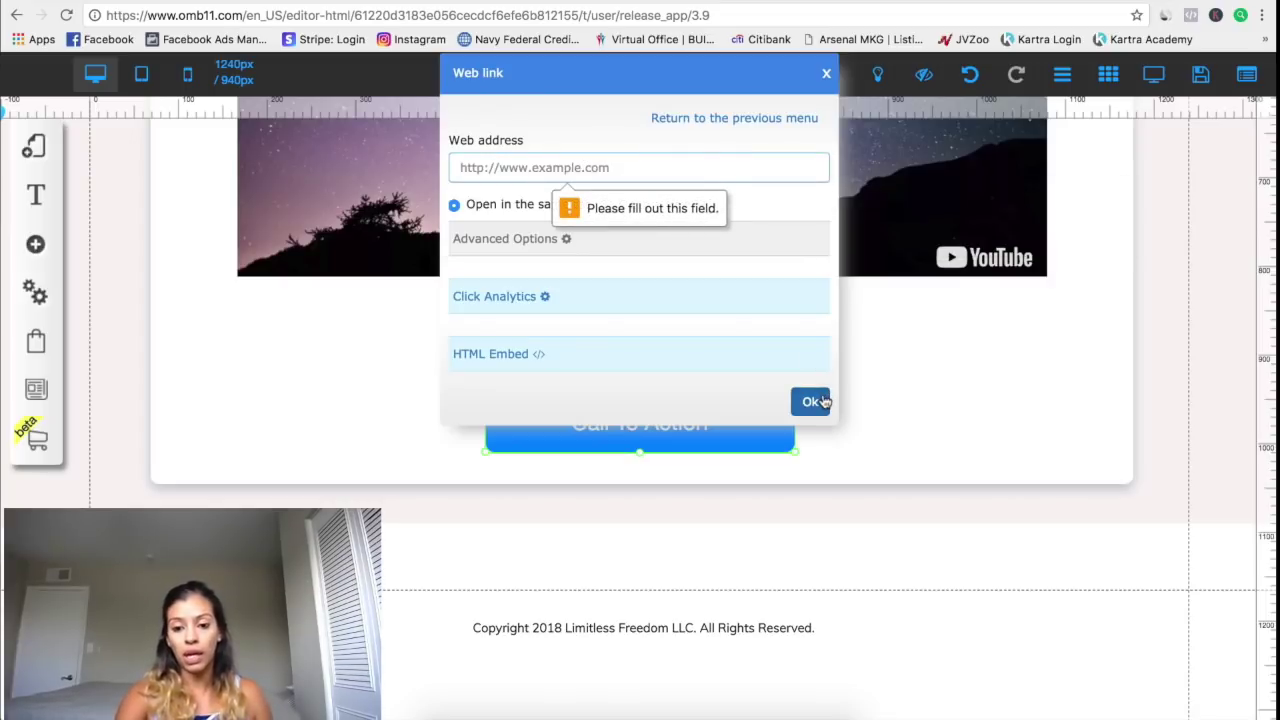
click(808, 401)
click(826, 73)
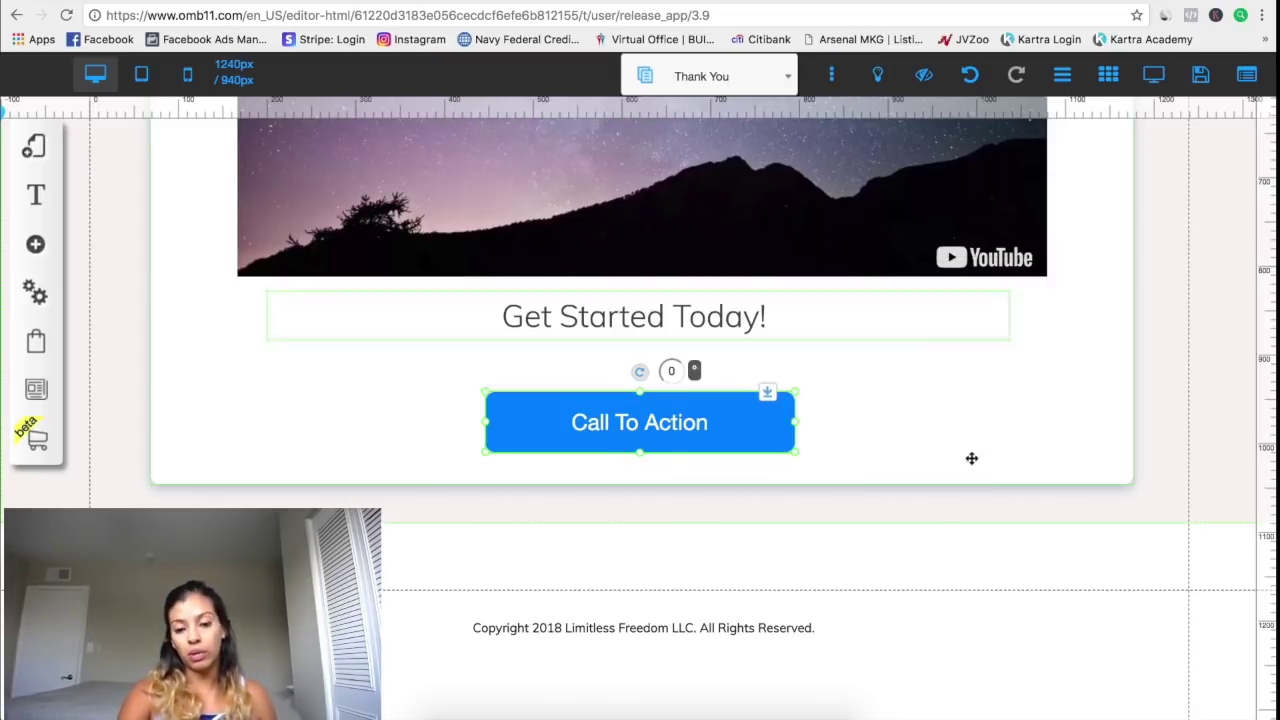
- Save the changes to the Squeeze Page Funnel layout, including both the Thank You and Squeeze Page pages
scroll(936, 407, up, 10)
click(1201, 83)
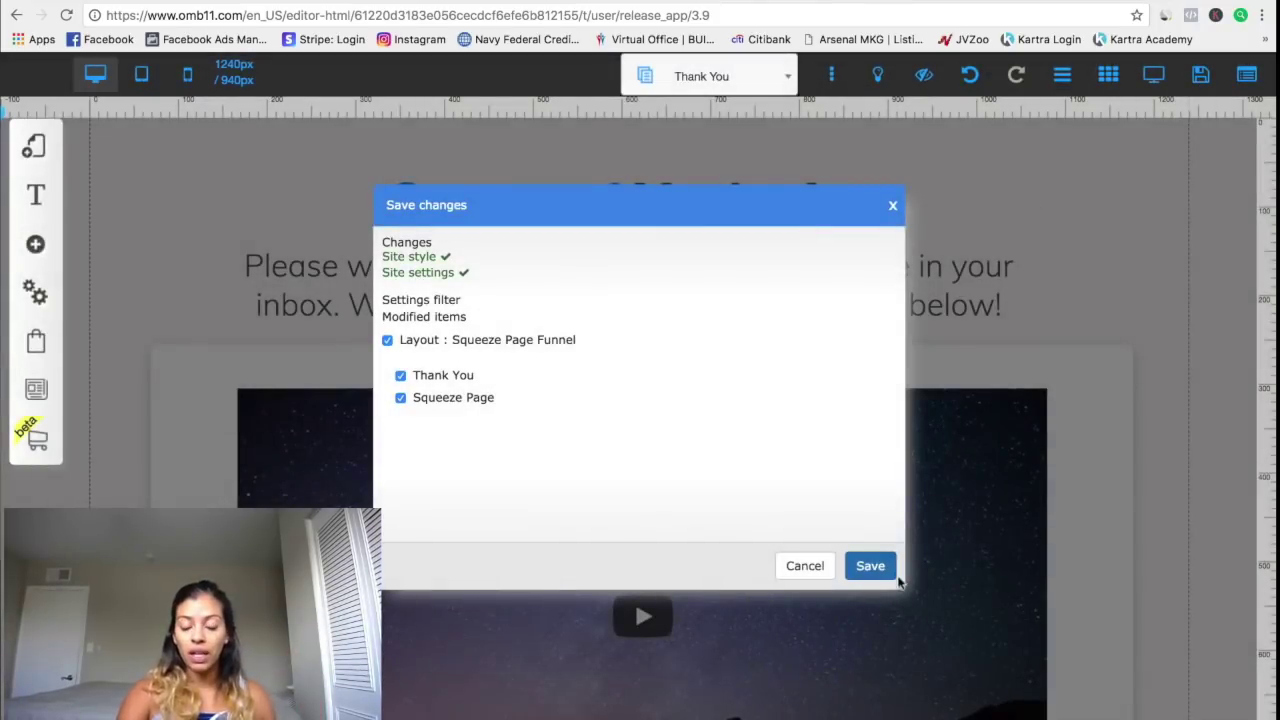
click(871, 566)
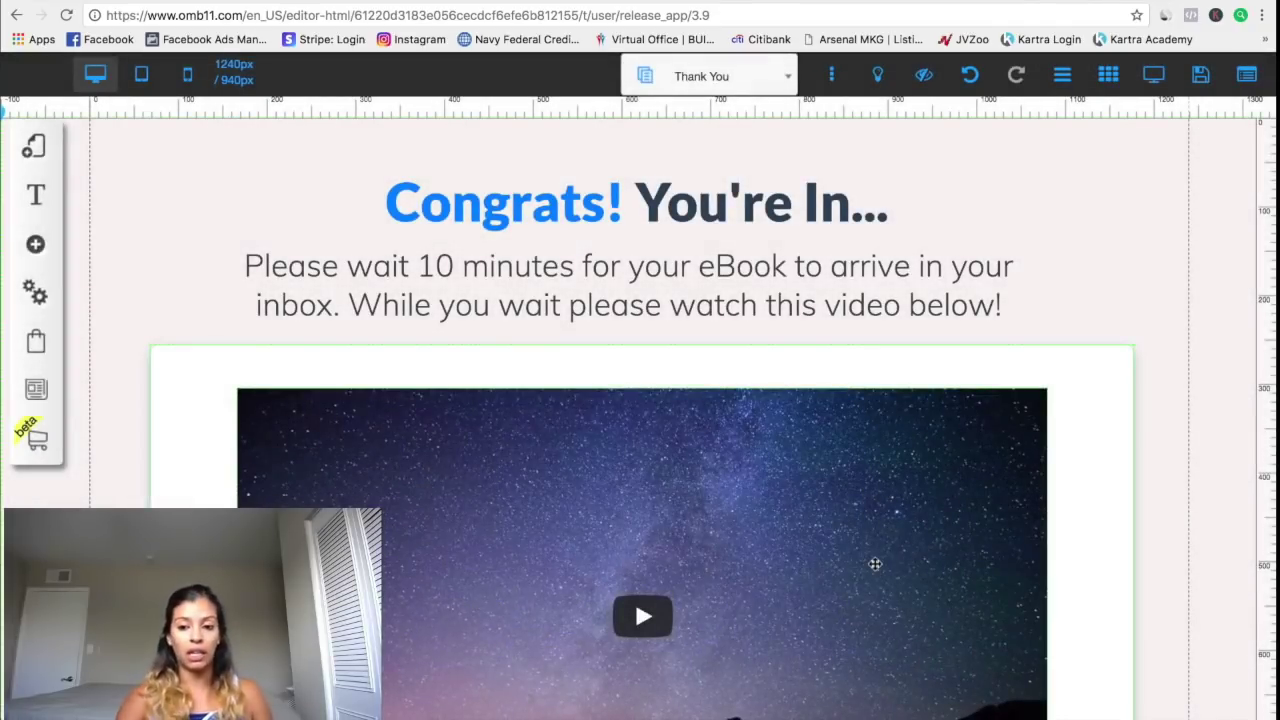
- Review the appearance options for the Thank You page's background banner
click(1116, 262)
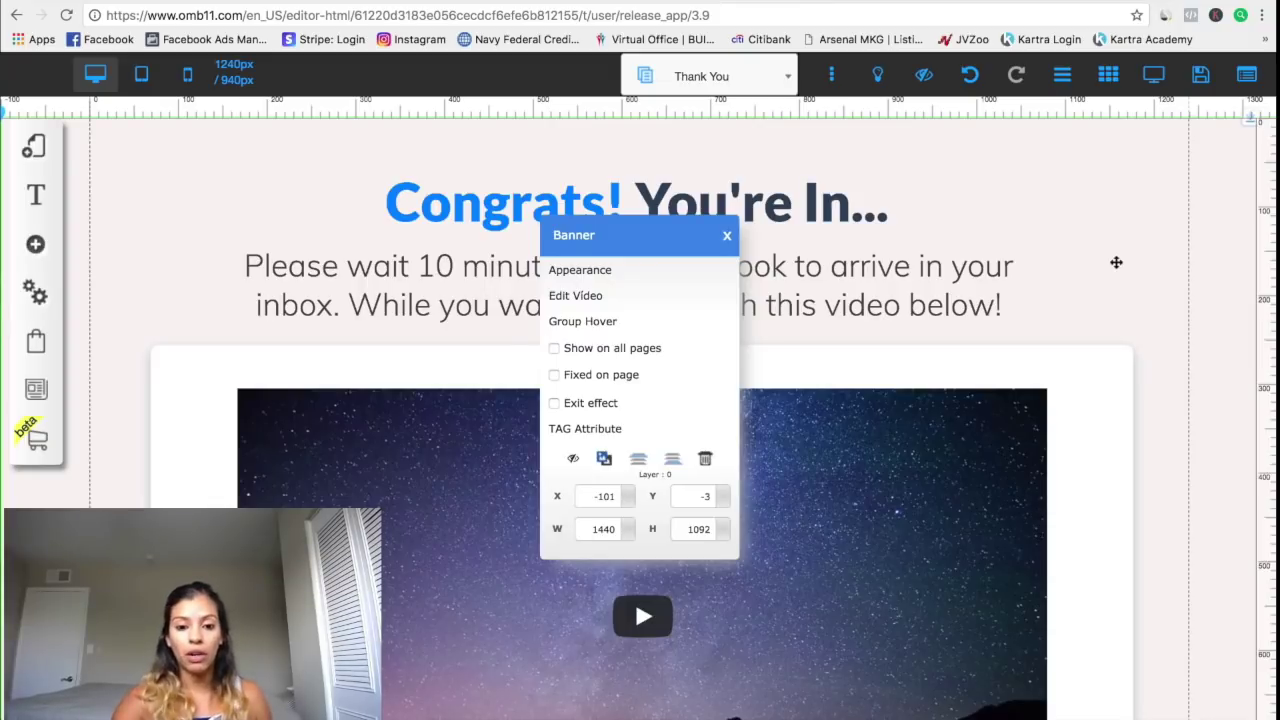
click(579, 272)
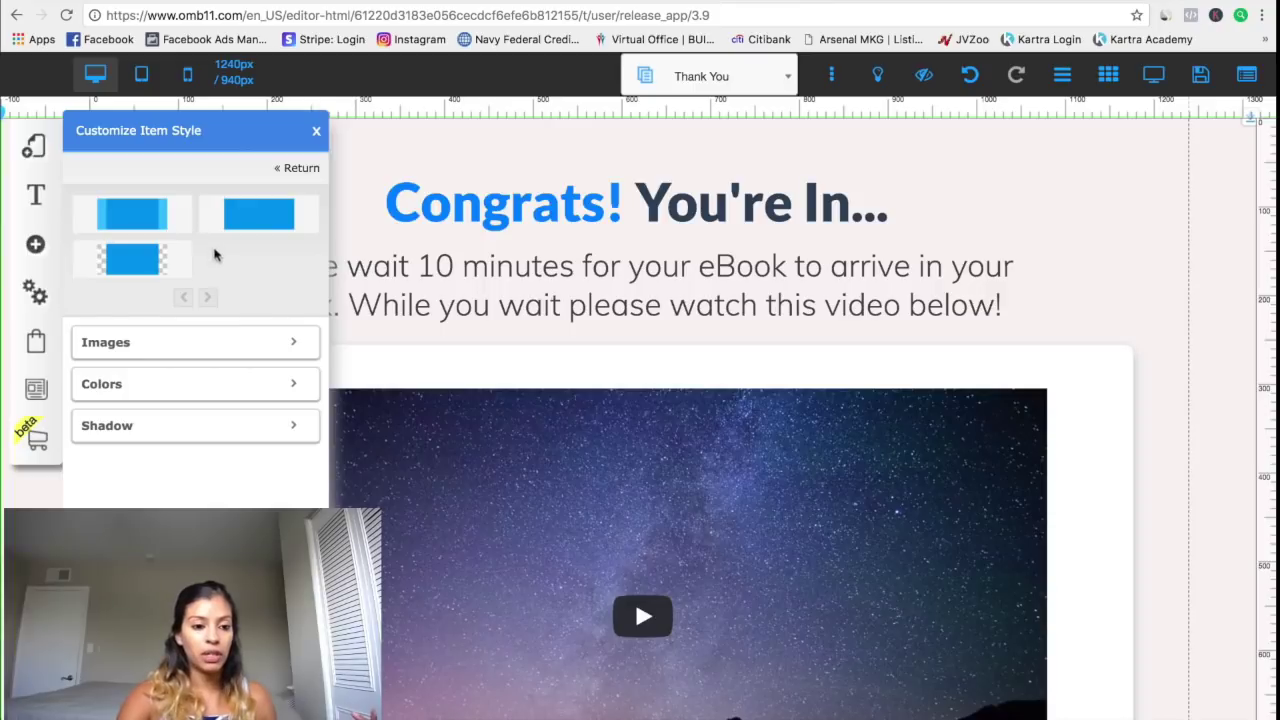
click(316, 131)
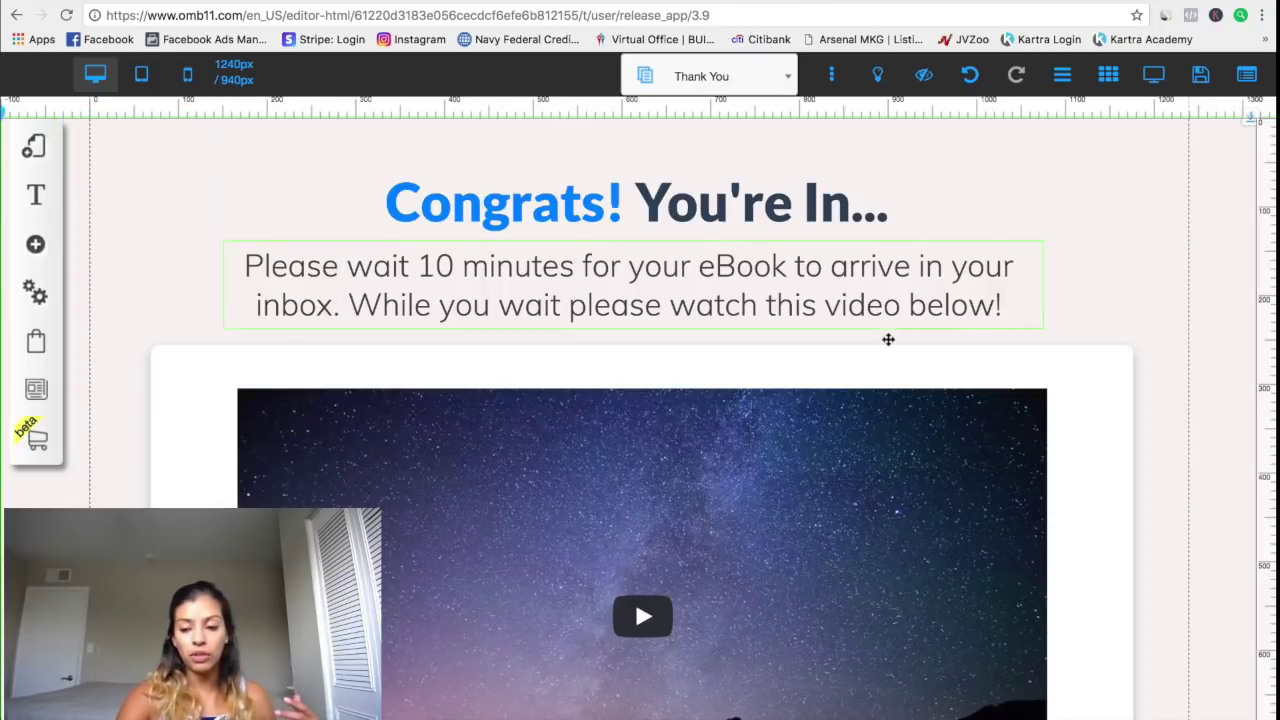
click(1169, 411)
- Switch to the Squeeze Page and look through the types of elements that can be added to it
click(713, 83)
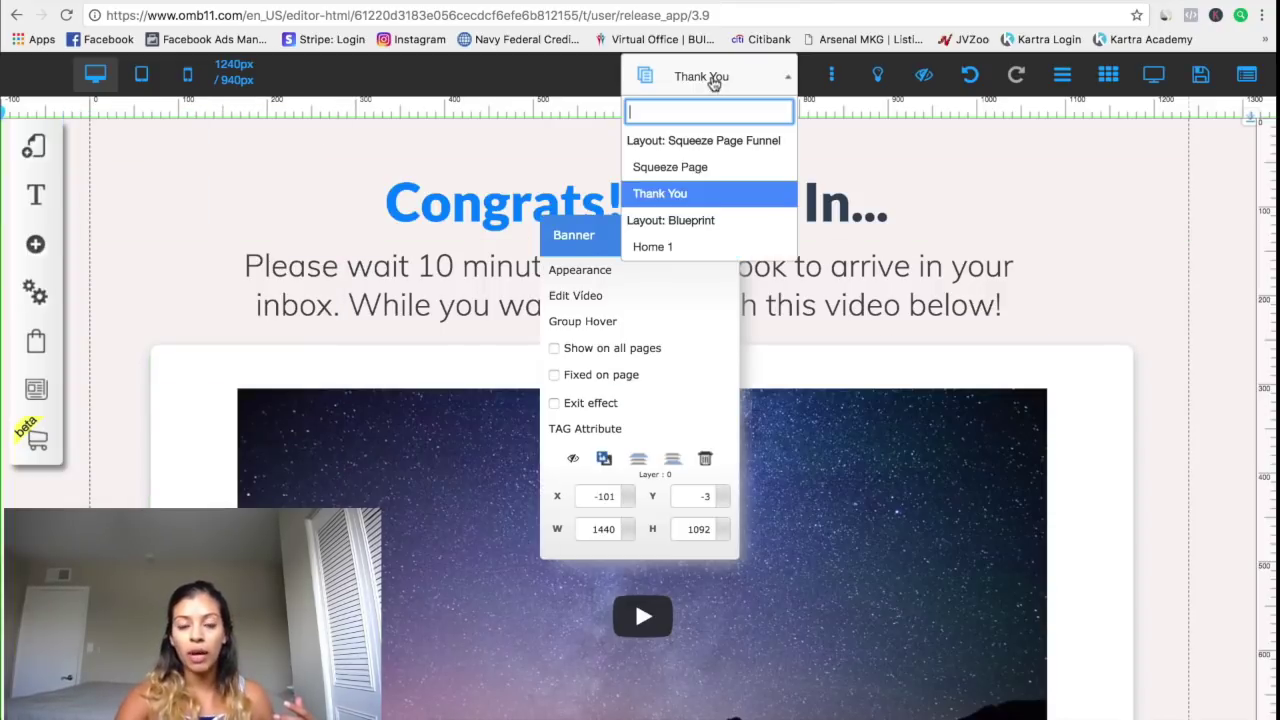
click(690, 168)
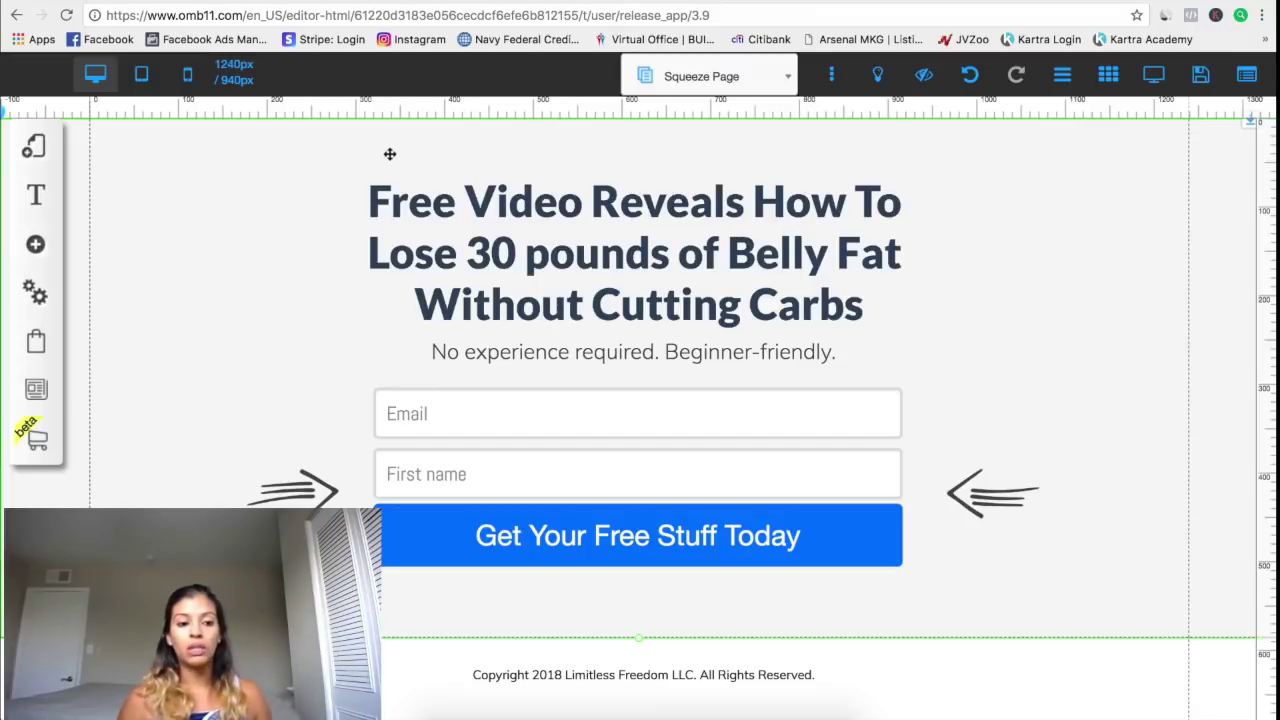
click(35, 244)
scroll(149, 425, down, 5)
scroll(149, 425, up, 5)
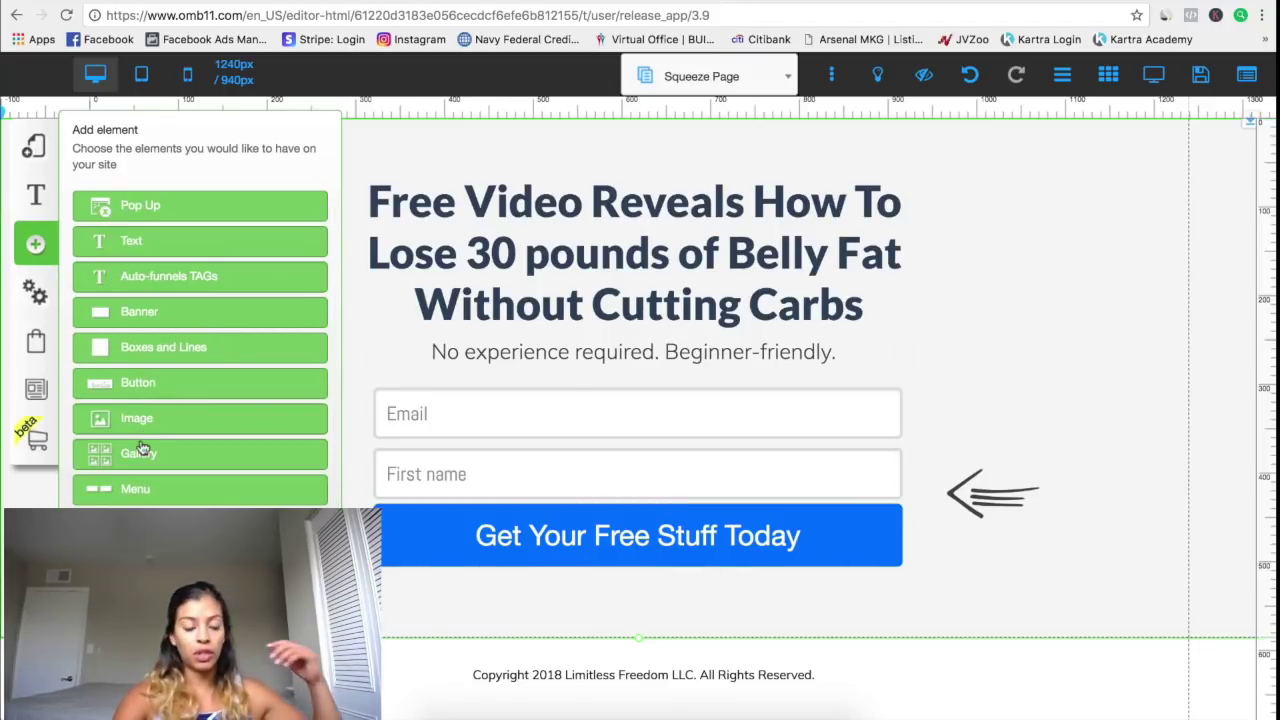
scroll(185, 494, down, 3)
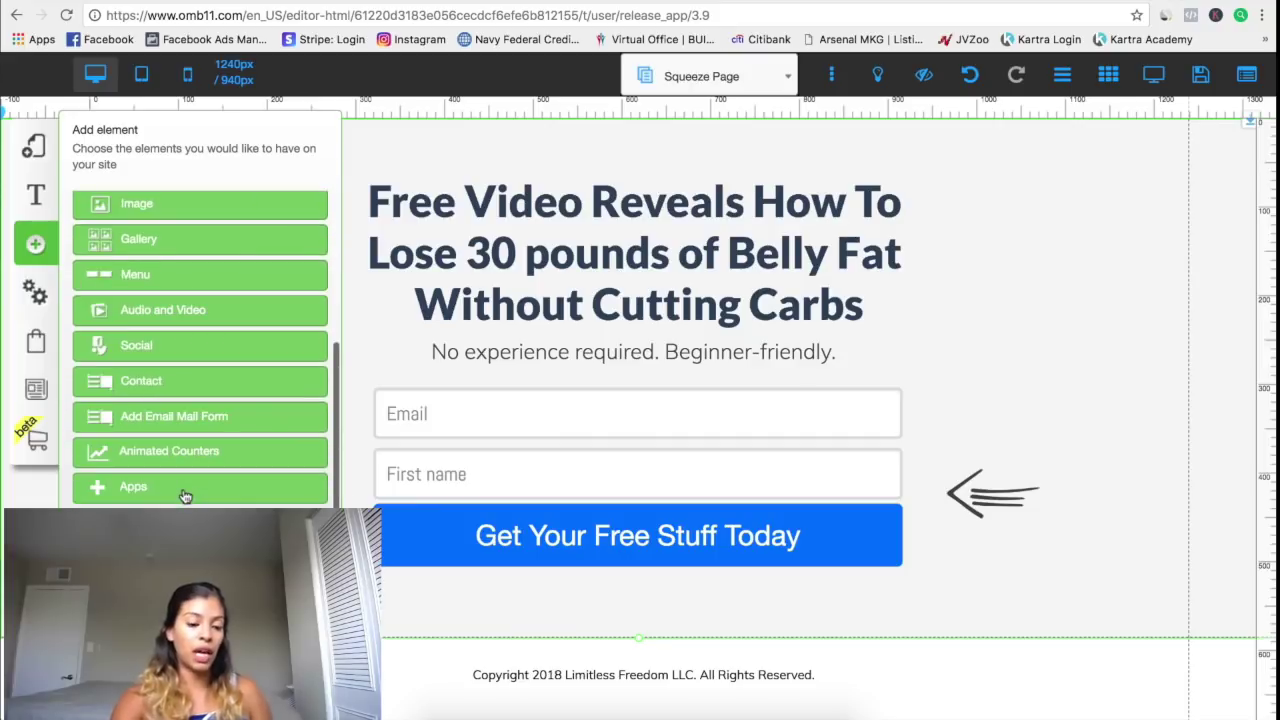